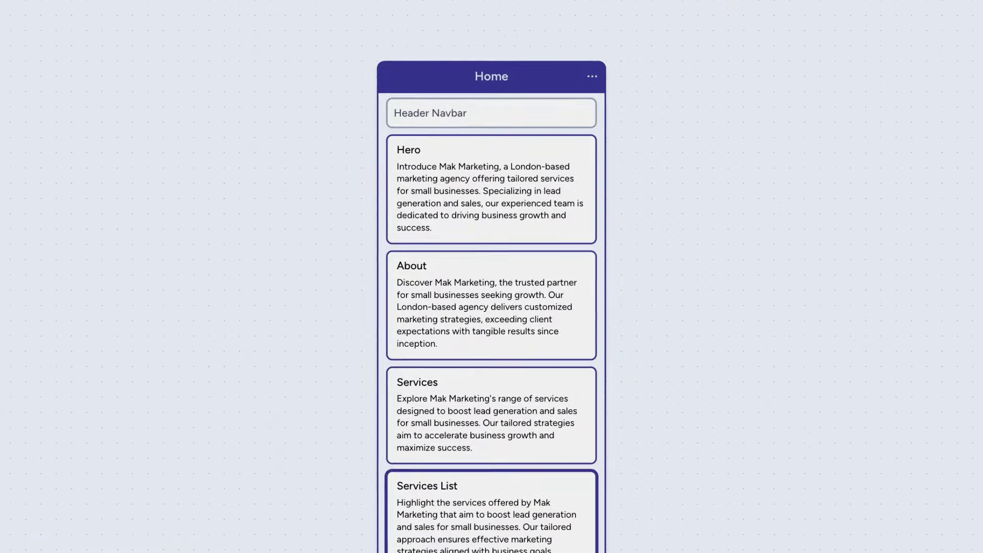
Look over the Home page sections and its linked pages in the sitemap, and switch to the wireframe view.
{"action": "scroll", "coordinate": [720, 513], "scroll_direction": "down", "scroll_amount": 10}
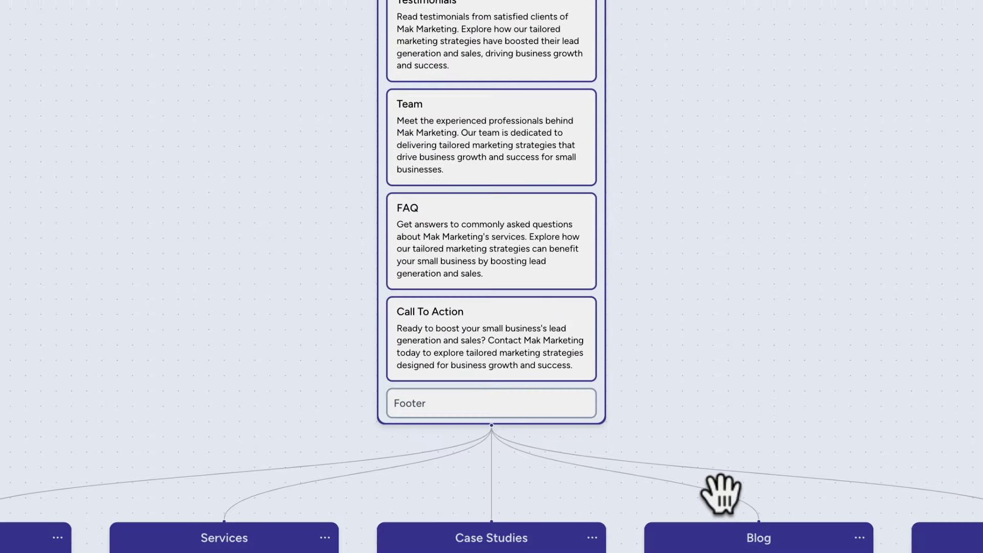
{"action": "scroll", "coordinate": [721, 494], "scroll_direction": "up", "scroll_amount": 2}
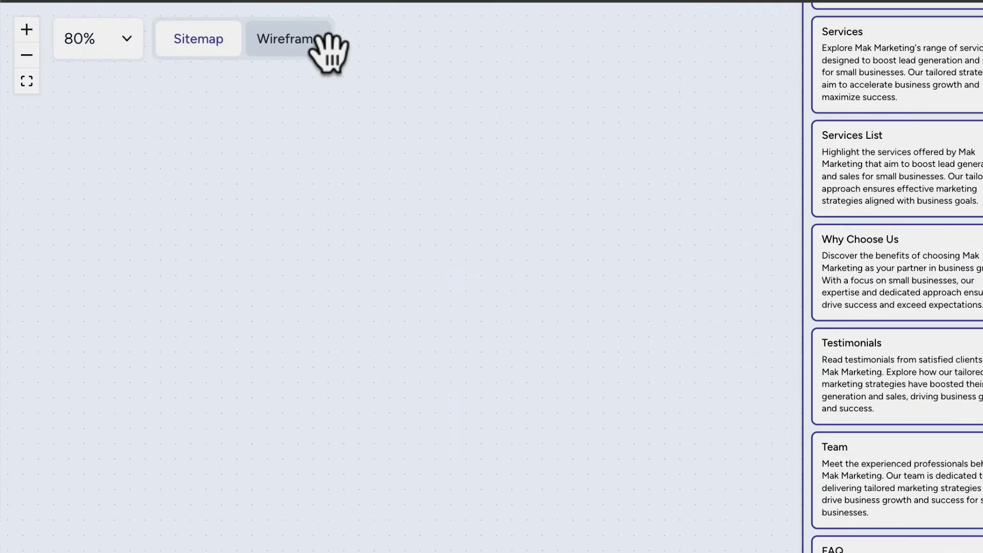
{"action": "left_click", "coordinate": [310, 45]}
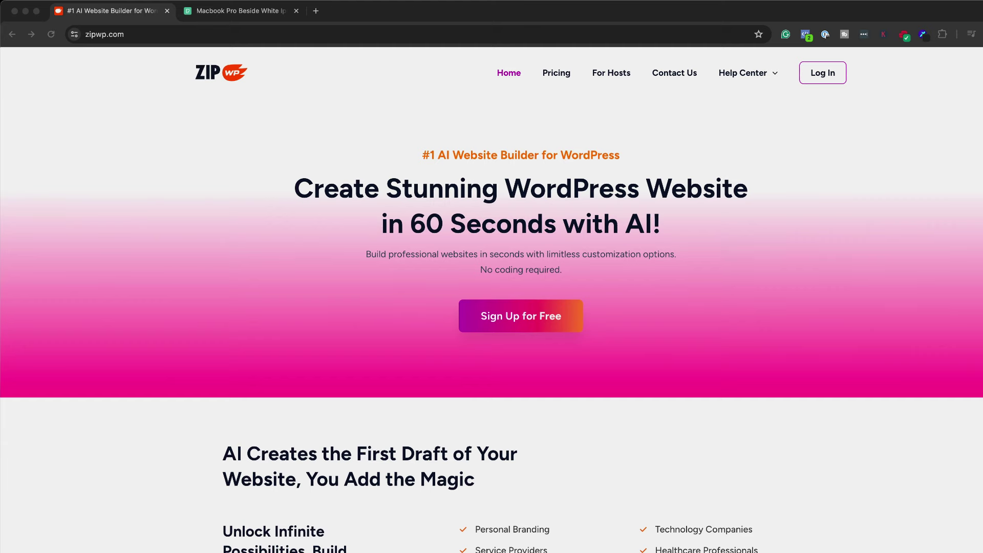
Log in to ZipWP and start a custom site with AI using the business name Mak Marketing.
{"action": "left_click", "coordinate": [825, 68]}
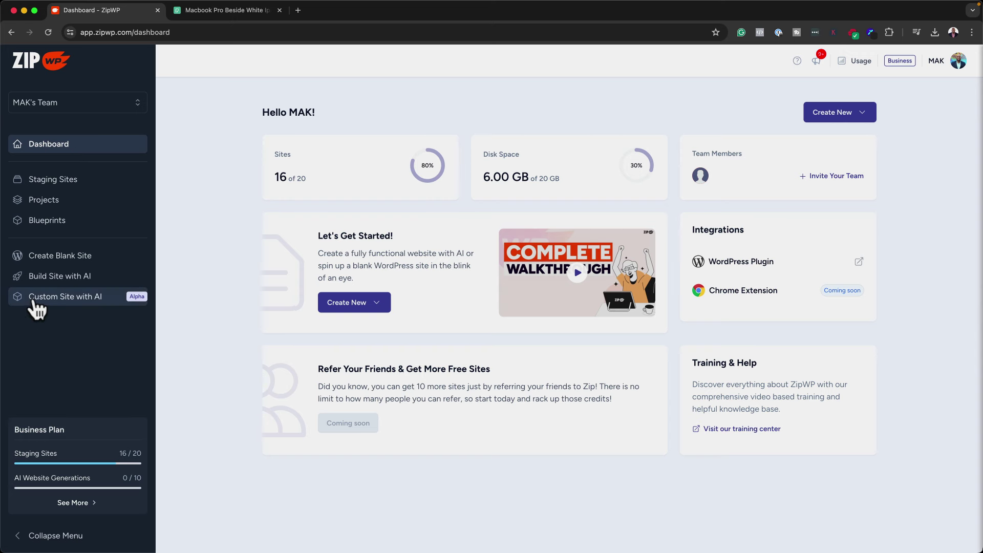
{"action": "left_click", "coordinate": [77, 302]}
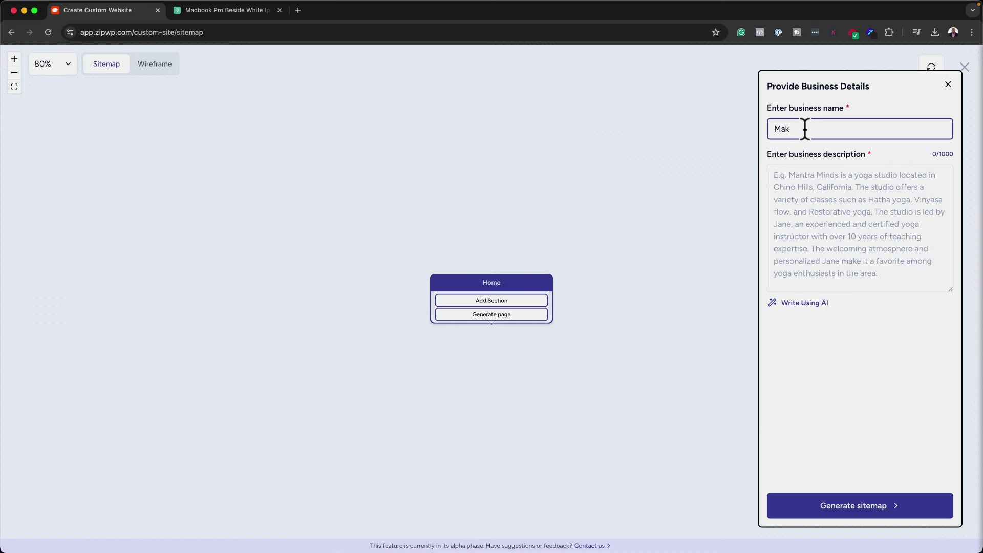
Describe the business as "Mak Marketing is a marketing agency that helps small businesses generate leads and sales. We are based in london." and improve it using AI.
{"action": "left_click", "coordinate": [861, 187]}
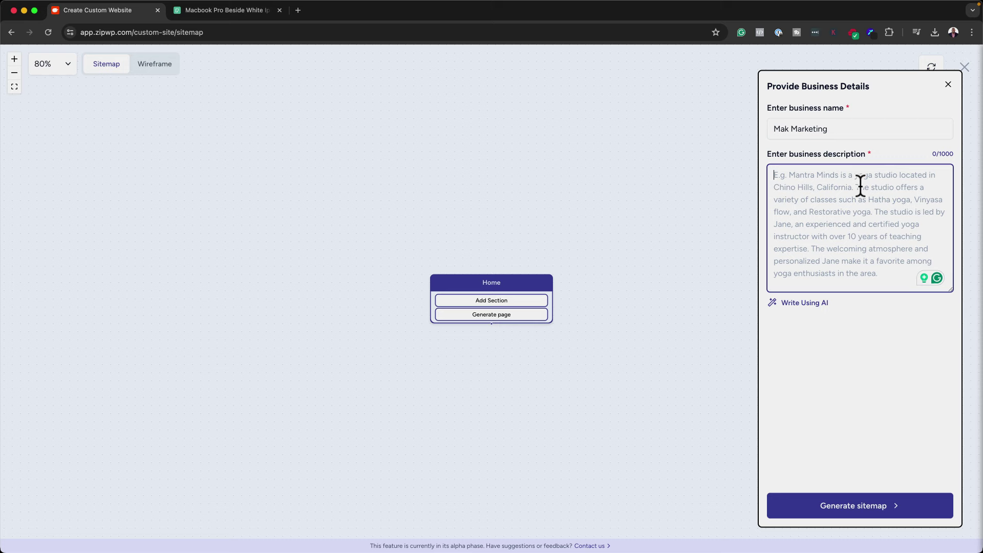
{"action": "type", "text": "Mak Marketing is a marketing agency that helps small businesses generate leads and sales. We are based in london."}
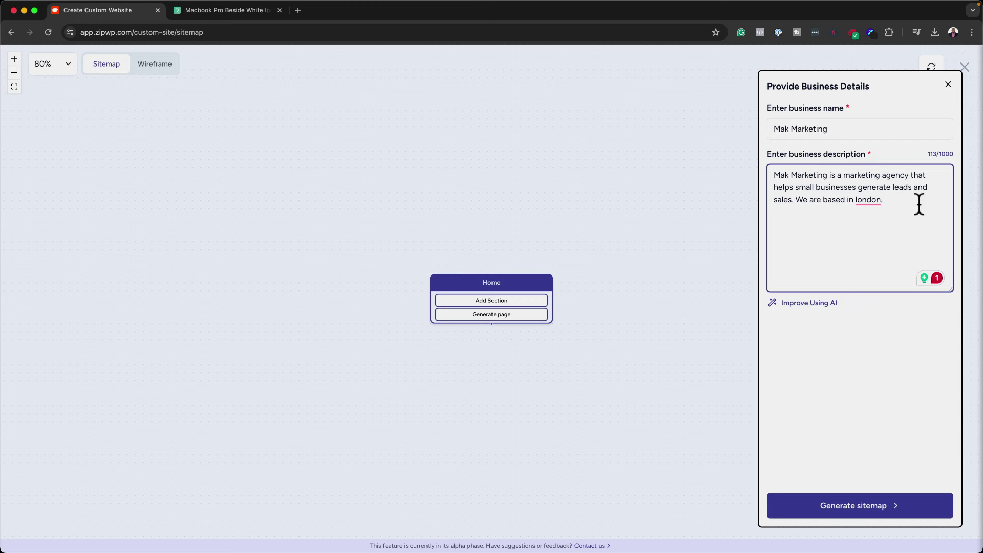
{"action": "left_click", "coordinate": [808, 306]}
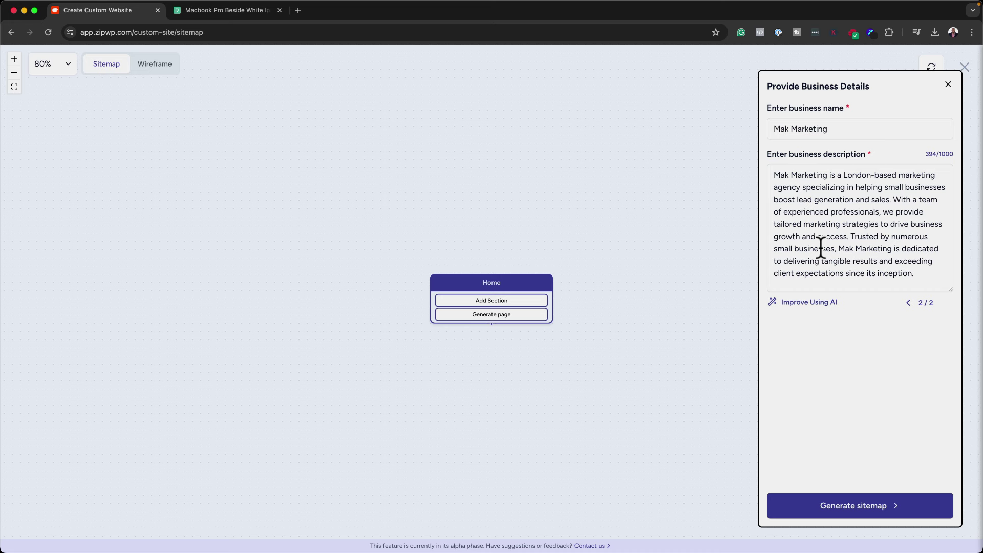
Generate the sitemap from the business name and the improved business description.
{"action": "left_click", "coordinate": [928, 278]}
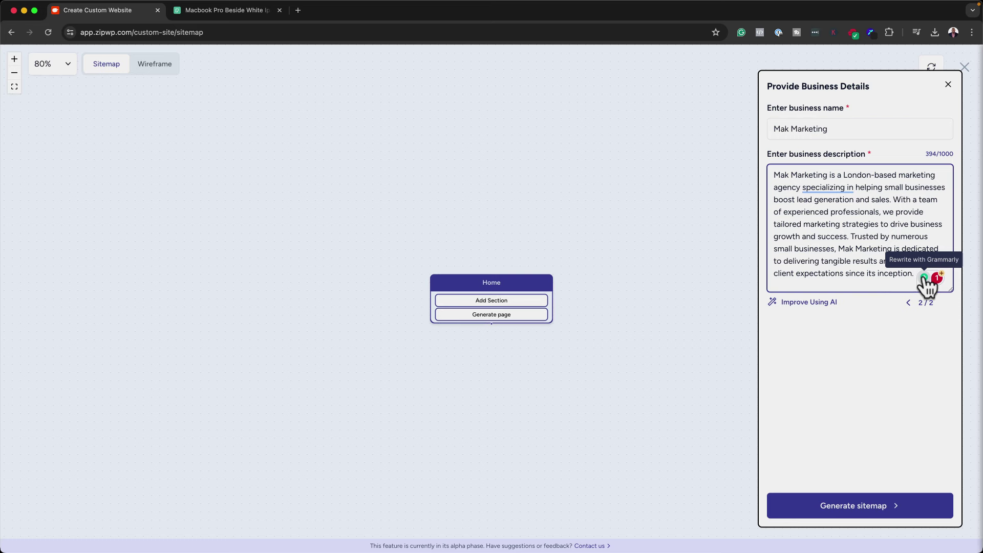
{"action": "left_click", "coordinate": [862, 507]}
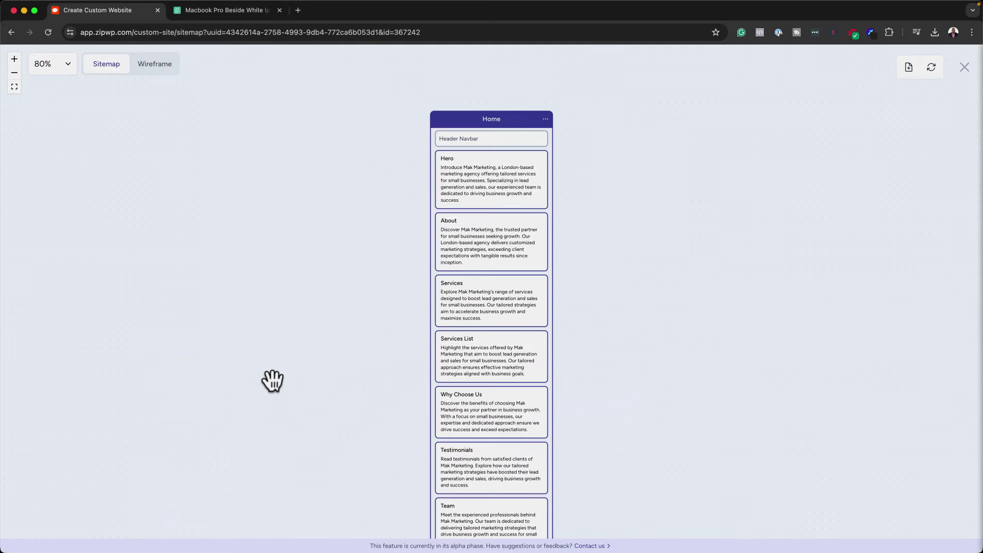
Examine the generated sitemap, including the Home page sections from hero to footer and the child pages beneath it.
{"action": "scroll", "coordinate": [276, 377], "scroll_direction": "down", "scroll_amount": 5}
{"action": "scroll", "coordinate": [277, 378], "scroll_direction": "down", "scroll_amount": 4}
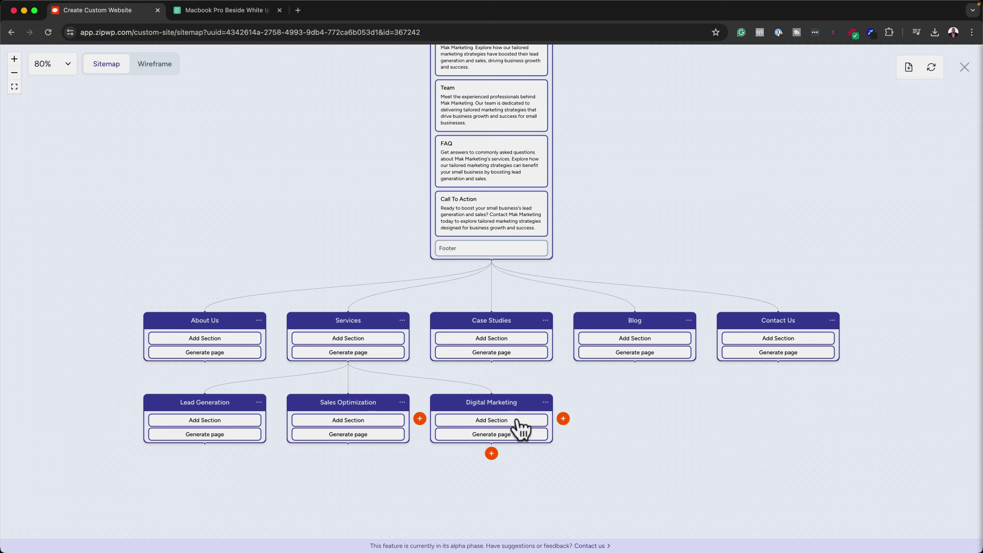
{"action": "scroll", "coordinate": [599, 395], "scroll_direction": "up", "scroll_amount": 1}
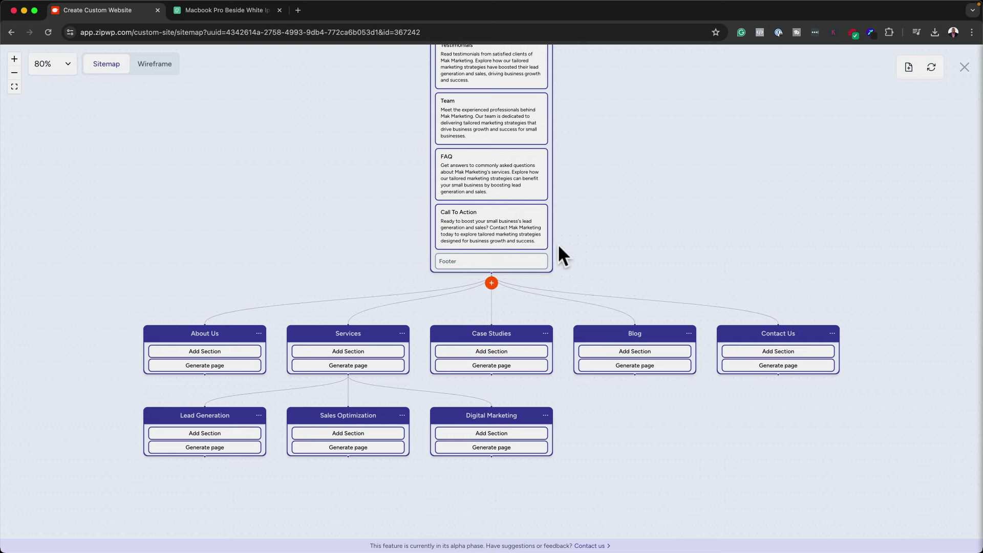
{"action": "scroll", "coordinate": [560, 251], "scroll_direction": "up", "scroll_amount": 5}
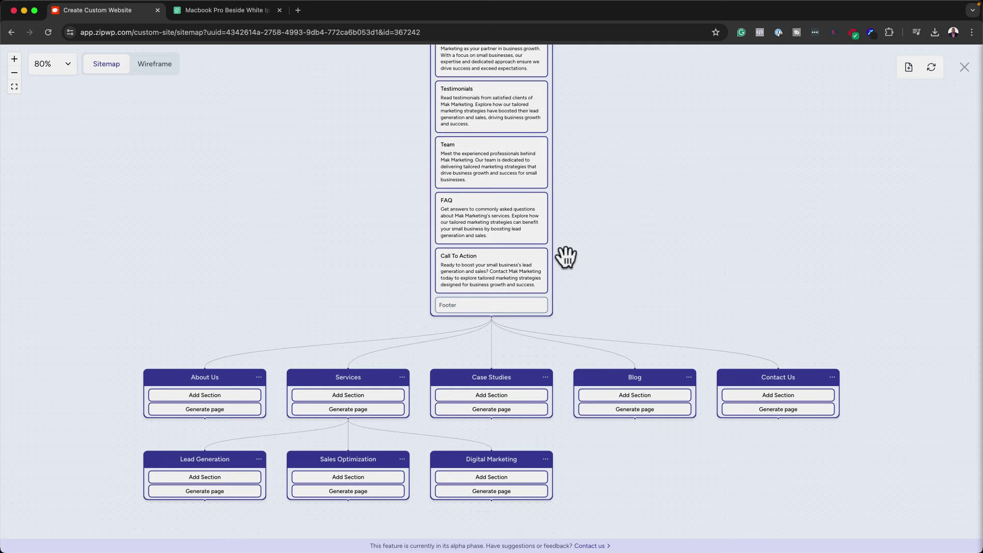
{"action": "scroll", "coordinate": [566, 254], "scroll_direction": "up", "scroll_amount": 4}
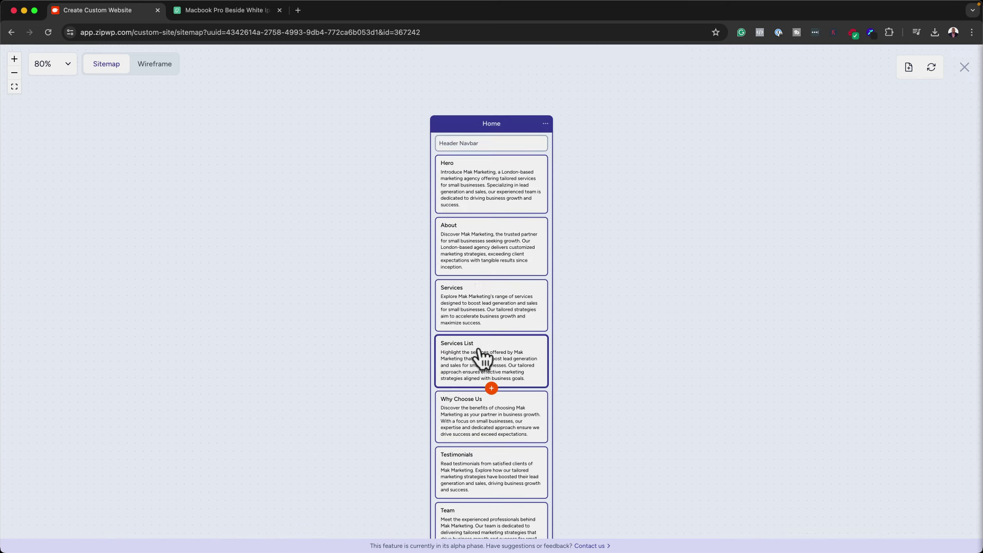
{"action": "scroll", "coordinate": [507, 472], "scroll_direction": "down", "scroll_amount": 1}
{"action": "scroll", "coordinate": [512, 472], "scroll_direction": "up", "scroll_amount": 2}
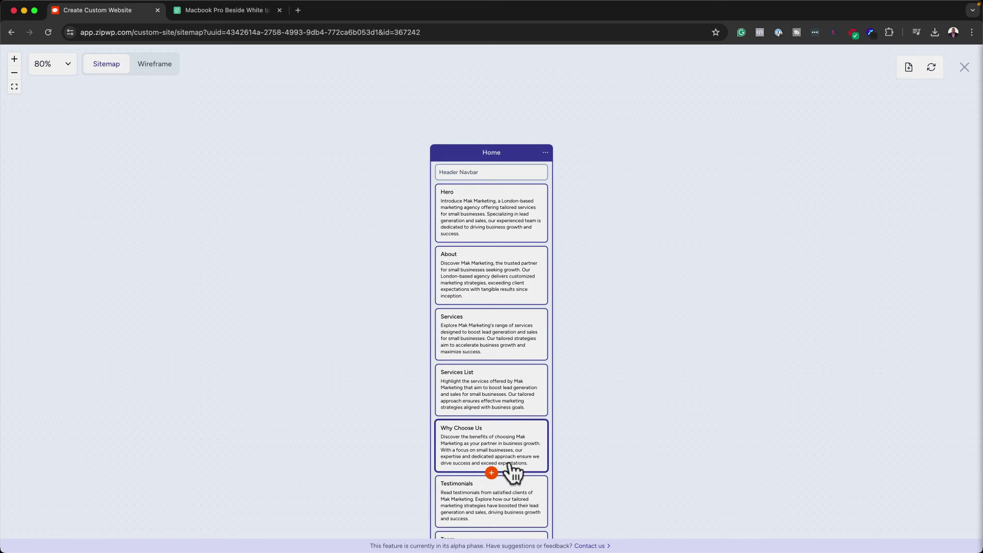
{"action": "scroll", "coordinate": [513, 472], "scroll_direction": "up", "scroll_amount": 1}
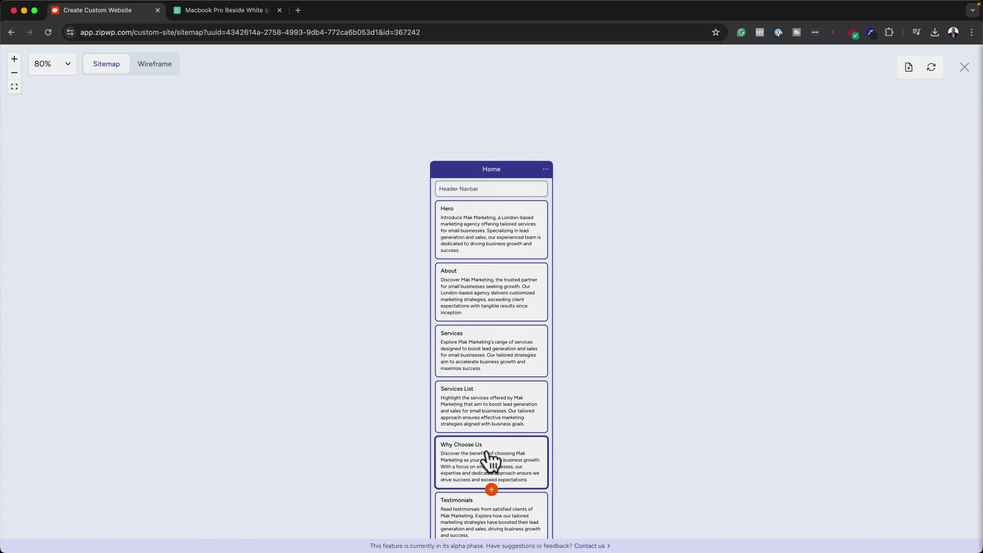
{"action": "scroll", "coordinate": [612, 395], "scroll_direction": "down", "scroll_amount": 12}
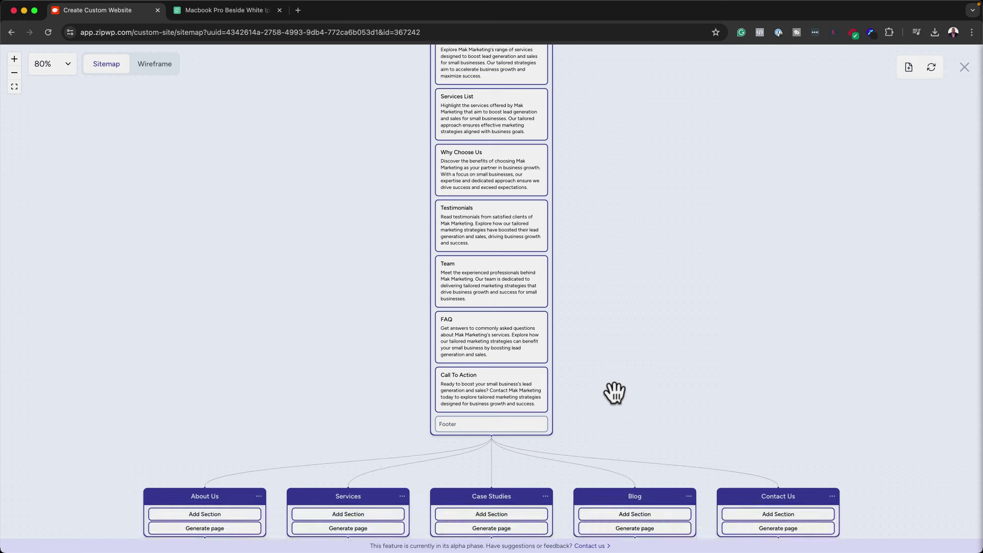
{"action": "scroll", "coordinate": [614, 393], "scroll_direction": "down", "scroll_amount": 3}
{"action": "scroll", "coordinate": [614, 393], "scroll_direction": "up", "scroll_amount": 4}
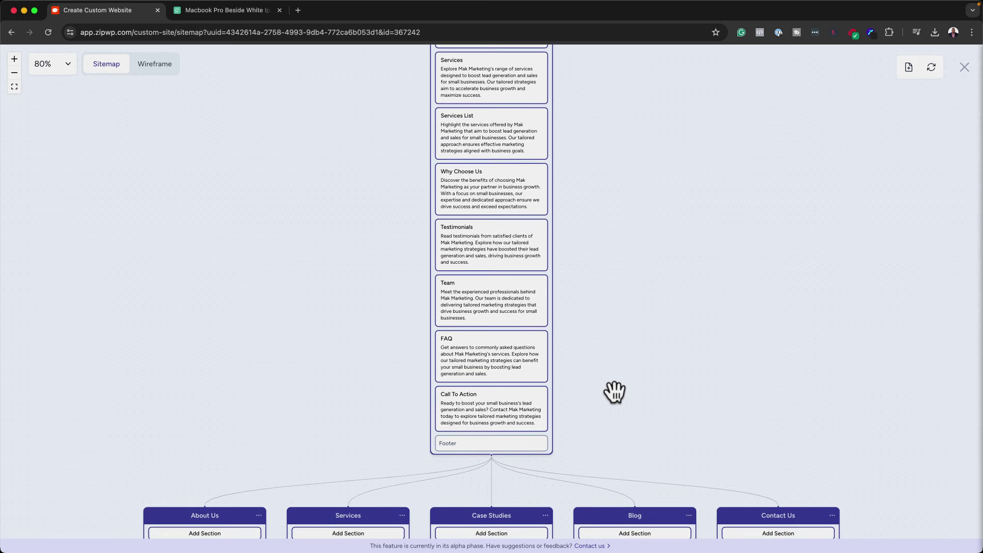
Switch to the wireframe view and review the Home page layout from the hero section down to the team section.
{"action": "left_click", "coordinate": [155, 64]}
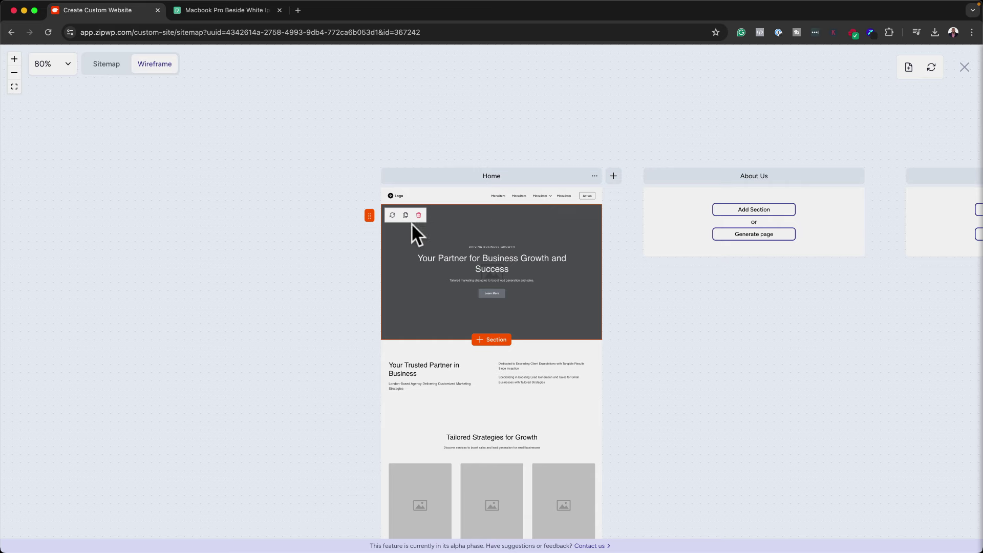
{"action": "scroll", "coordinate": [476, 307], "scroll_direction": "down", "scroll_amount": 2}
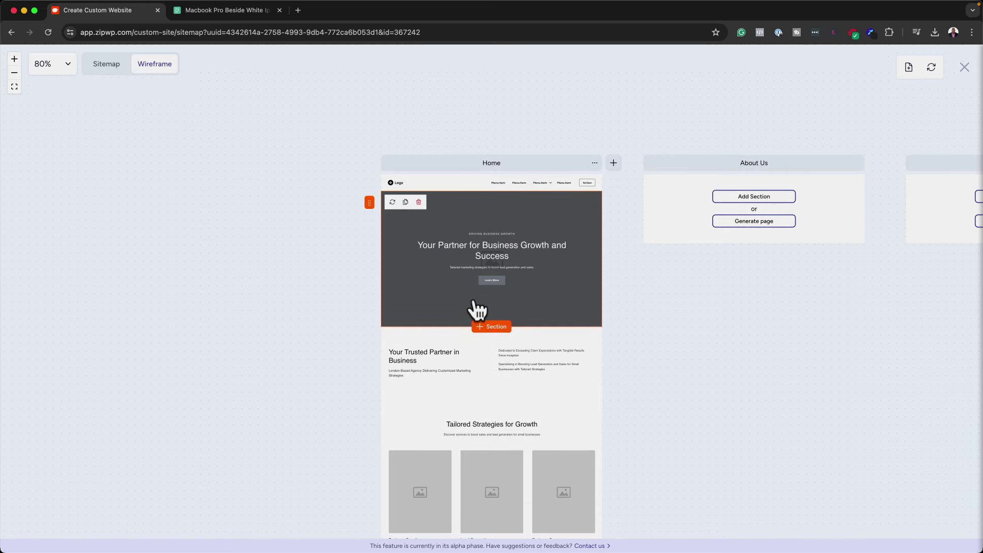
{"action": "scroll", "coordinate": [476, 307], "scroll_direction": "down", "scroll_amount": 5}
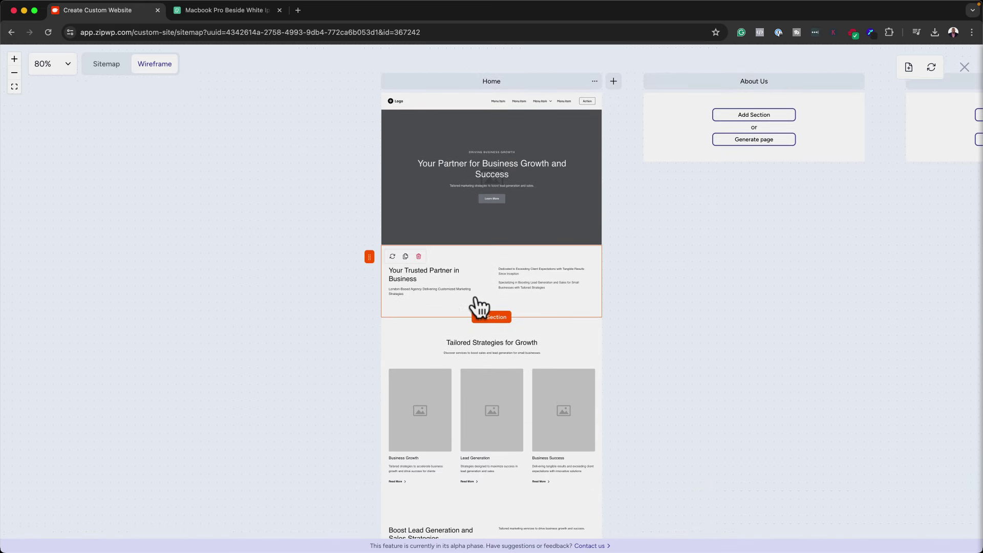
{"action": "scroll", "coordinate": [448, 327], "scroll_direction": "down", "scroll_amount": 1}
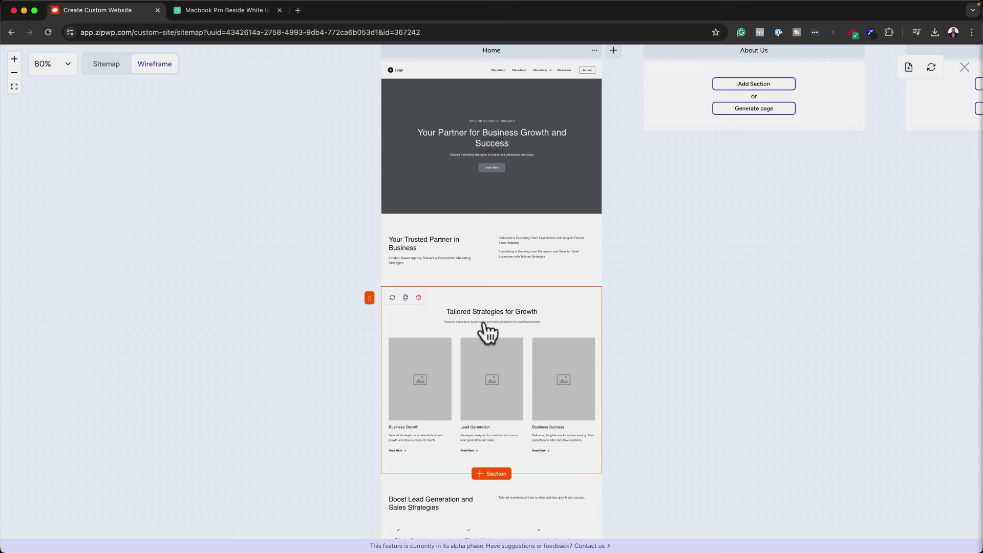
{"action": "scroll", "coordinate": [546, 352], "scroll_direction": "down", "scroll_amount": 5}
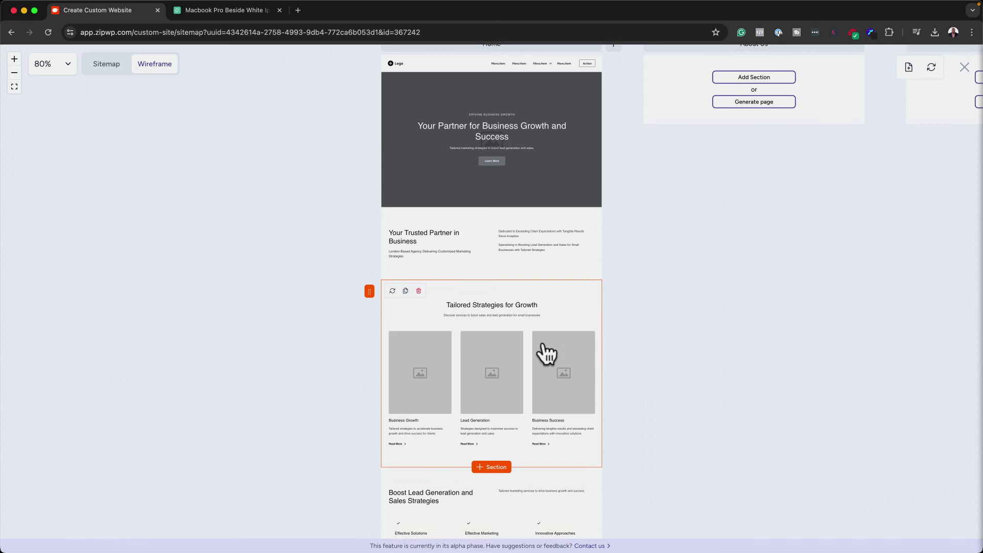
{"action": "scroll", "coordinate": [546, 353], "scroll_direction": "down", "scroll_amount": 15}
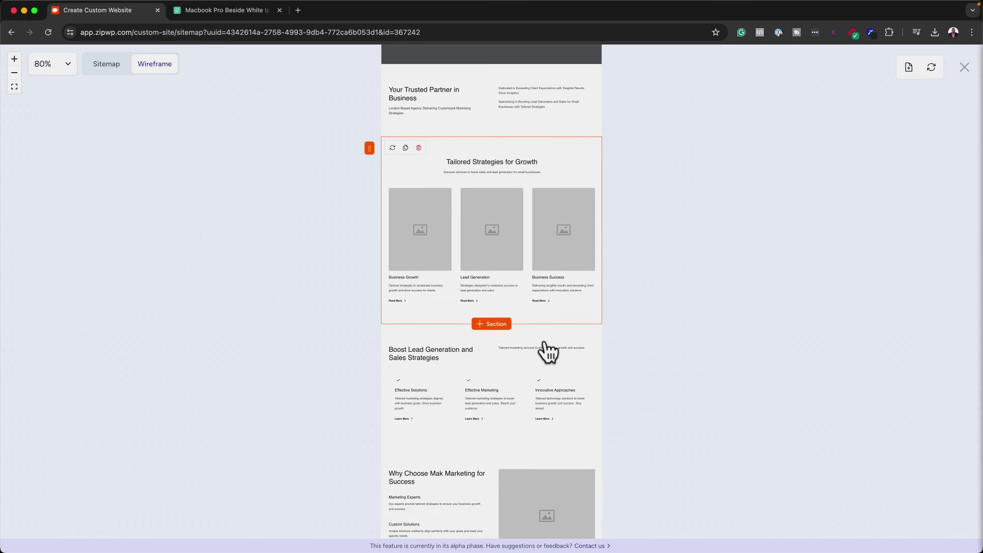
{"action": "scroll", "coordinate": [548, 352], "scroll_direction": "down", "scroll_amount": 4}
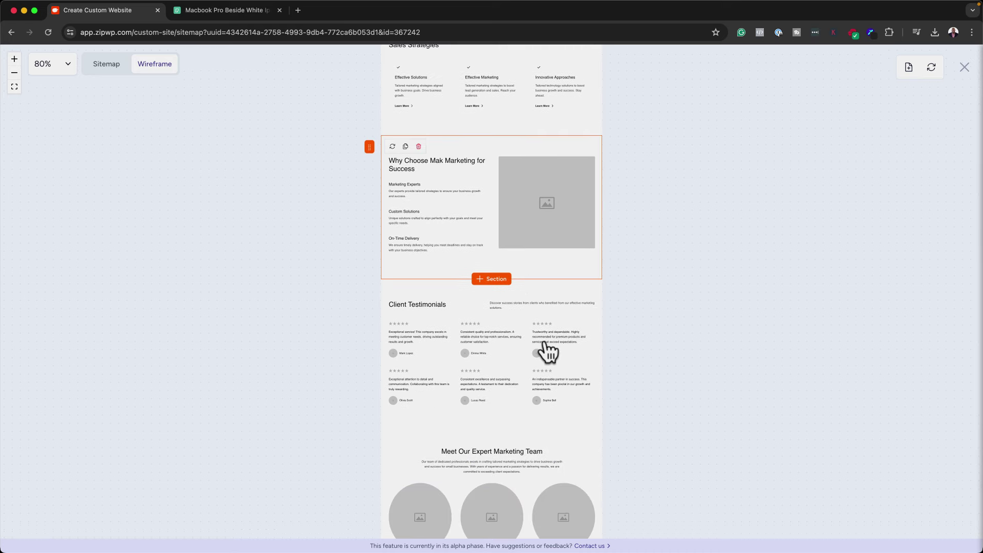
{"action": "scroll", "coordinate": [547, 352], "scroll_direction": "up", "scroll_amount": 12}
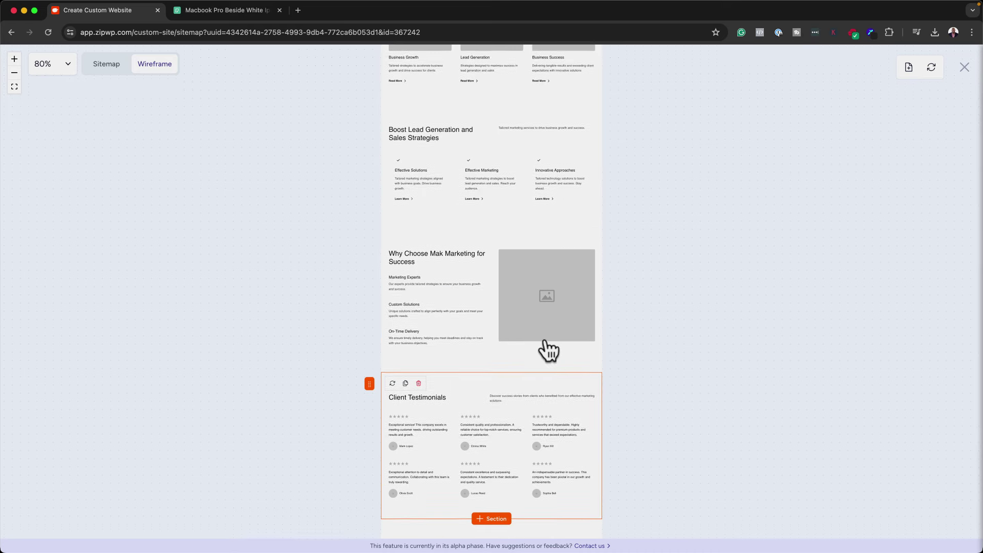
{"action": "scroll", "coordinate": [548, 351], "scroll_direction": "up", "scroll_amount": 3}
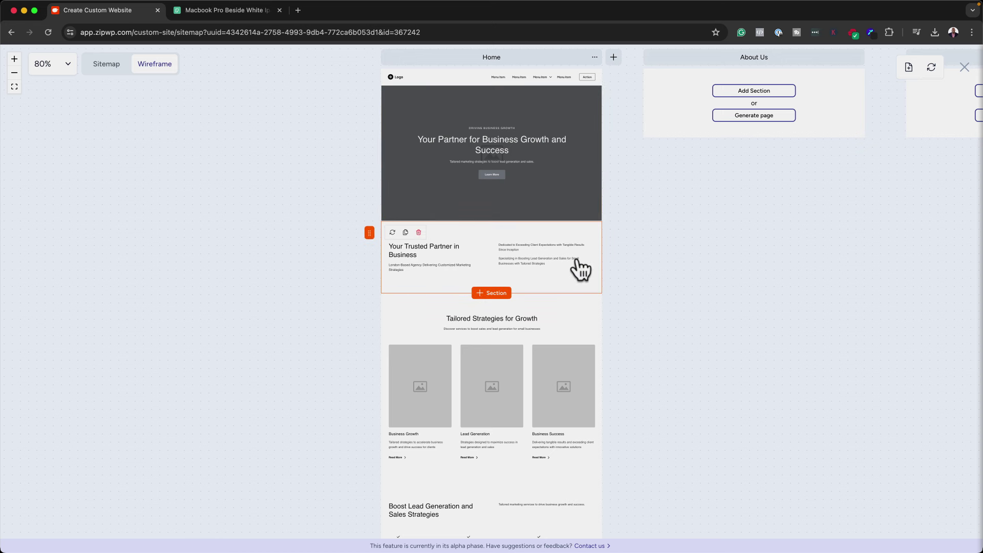
Change the Home wireframe's About section to the light grey background variant.
{"action": "left_click", "coordinate": [481, 251]}
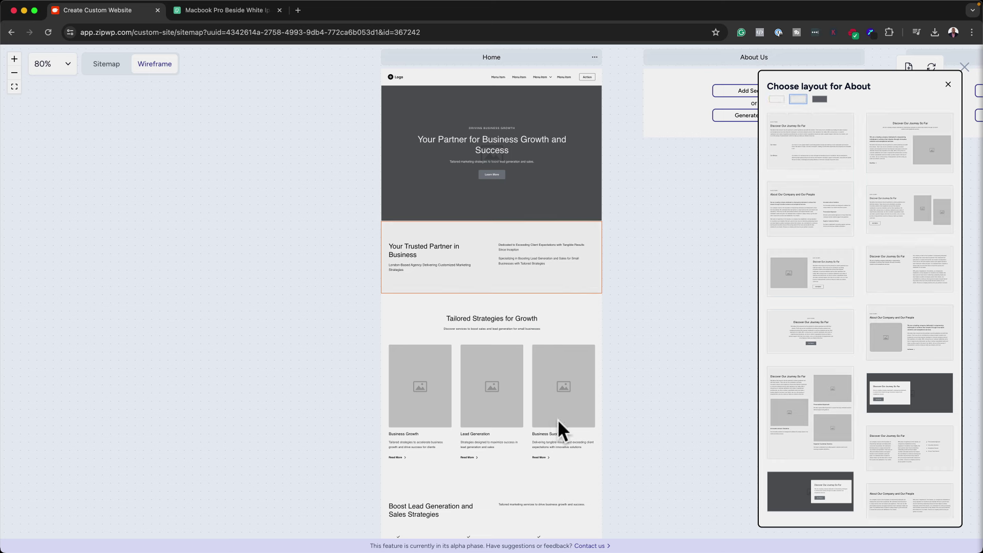
{"action": "left_click", "coordinate": [645, 304]}
Replace the Services List section's layout with the centred-heading design that has three numbered service columns.
{"action": "scroll", "coordinate": [554, 325], "scroll_direction": "down", "scroll_amount": 3}
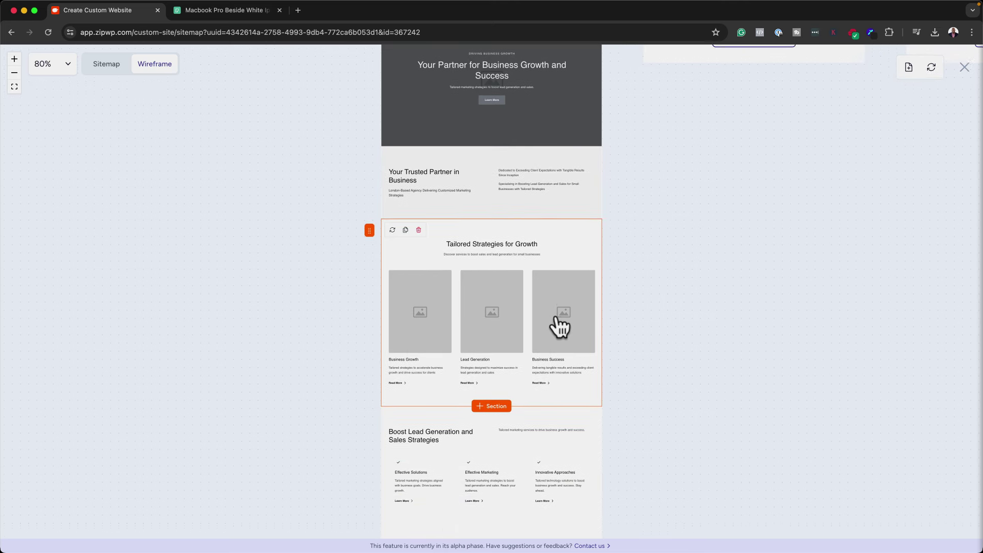
{"action": "scroll", "coordinate": [558, 326], "scroll_direction": "down", "scroll_amount": 2}
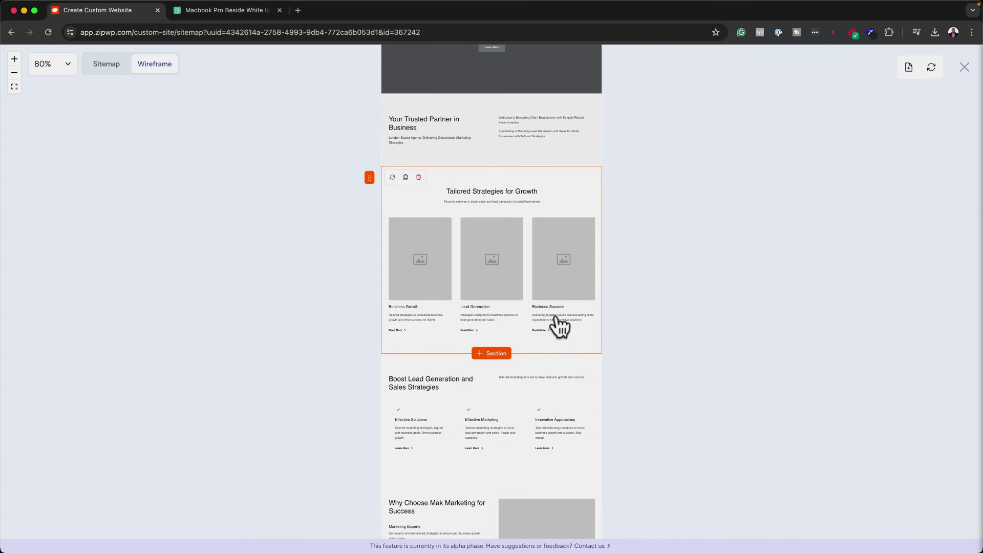
{"action": "left_click", "coordinate": [494, 392]}
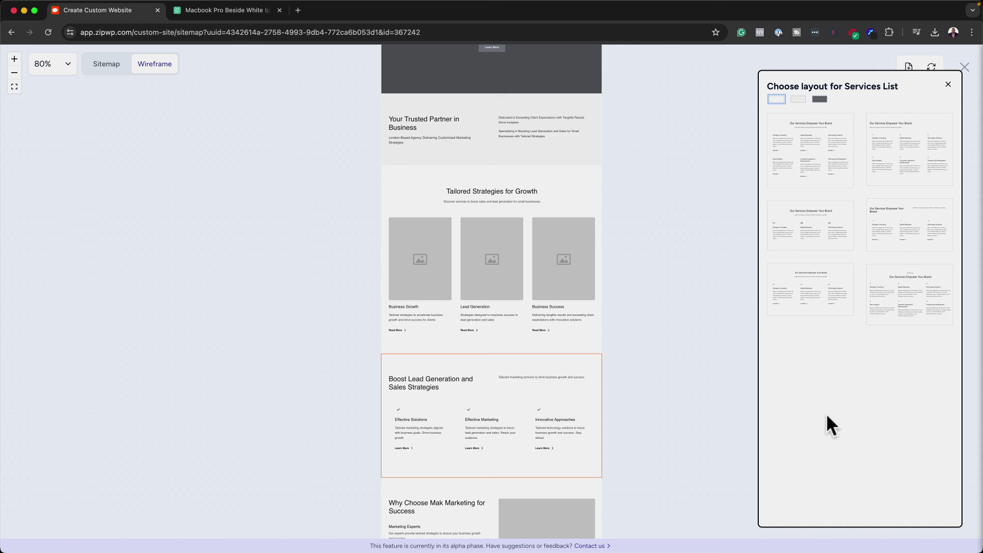
{"action": "left_click", "coordinate": [814, 236]}
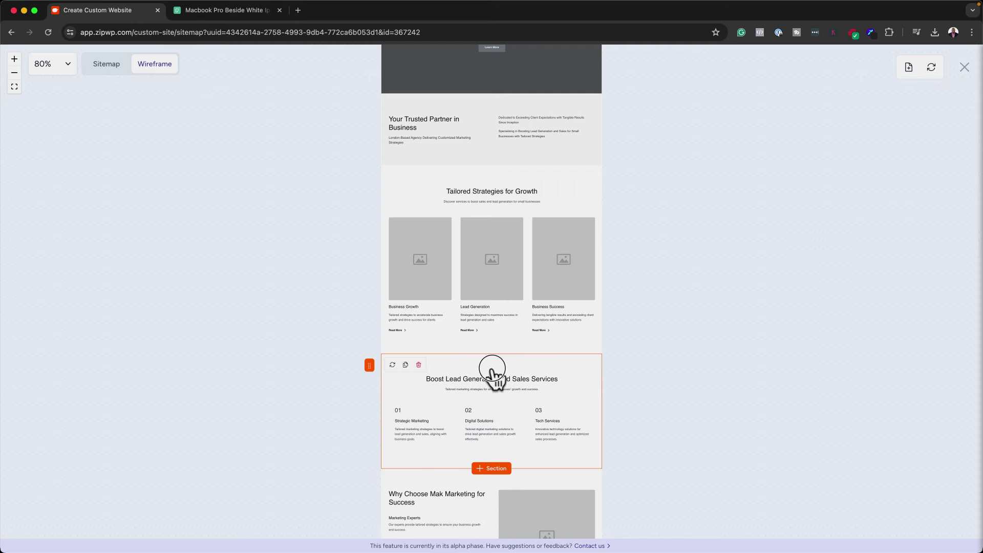
Set the Services List section's background to the light grey variant.
{"action": "left_click", "coordinate": [493, 376]}
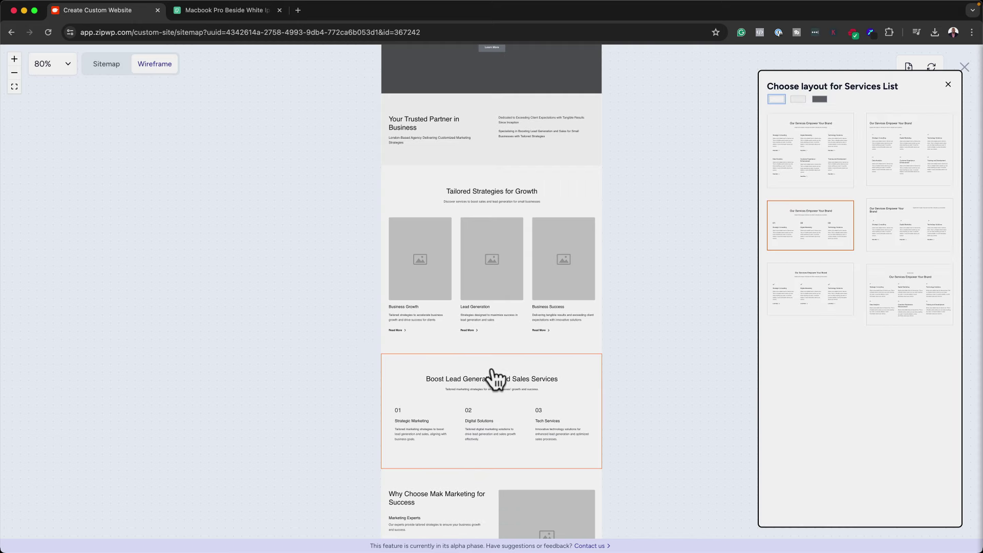
{"action": "left_click", "coordinate": [800, 99]}
{"action": "left_click", "coordinate": [259, 292]}
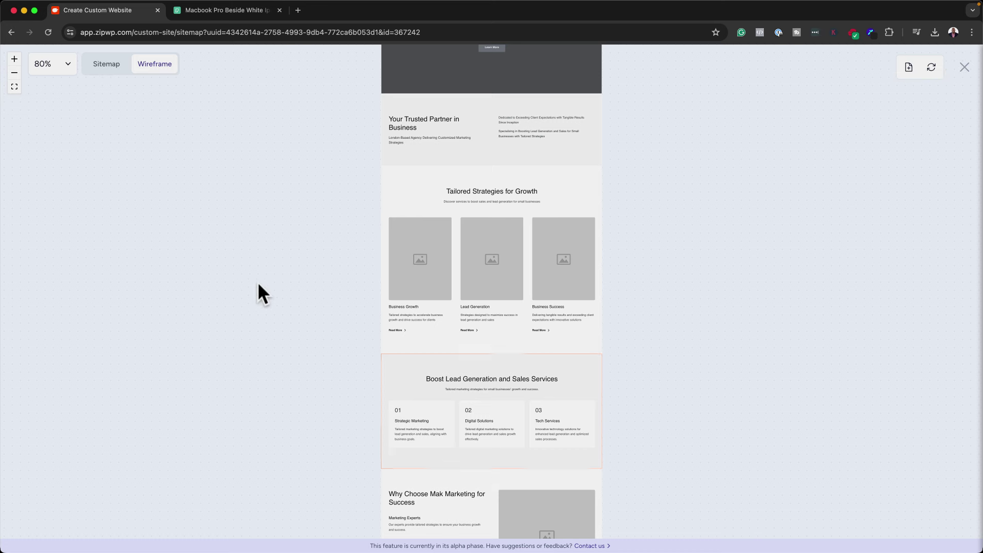
{"action": "scroll", "coordinate": [296, 358], "scroll_direction": "down", "scroll_amount": 2}
{"action": "scroll", "coordinate": [297, 350], "scroll_direction": "down", "scroll_amount": 5}
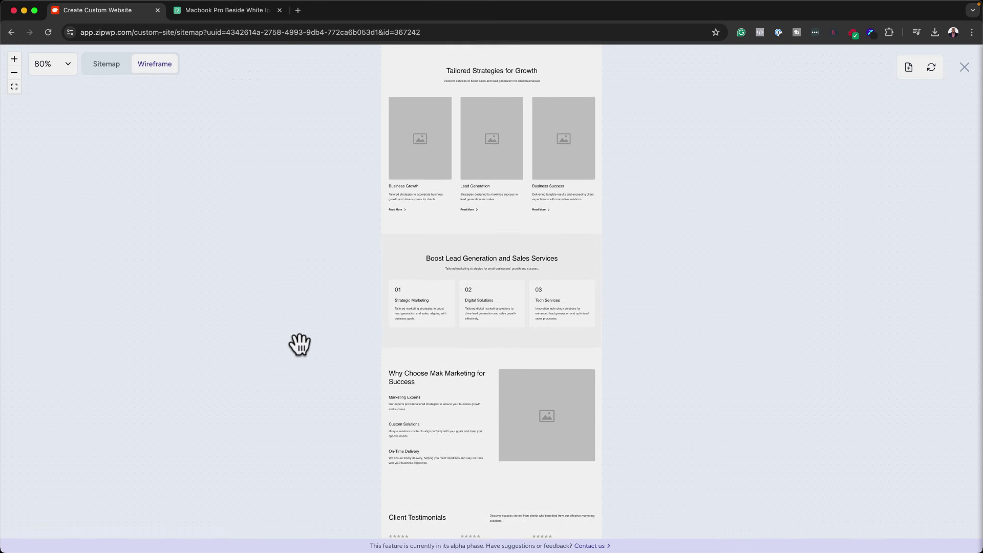
Set the Client Testimonials section's background to the light grey variant.
{"action": "scroll", "coordinate": [300, 343], "scroll_direction": "down", "scroll_amount": 1}
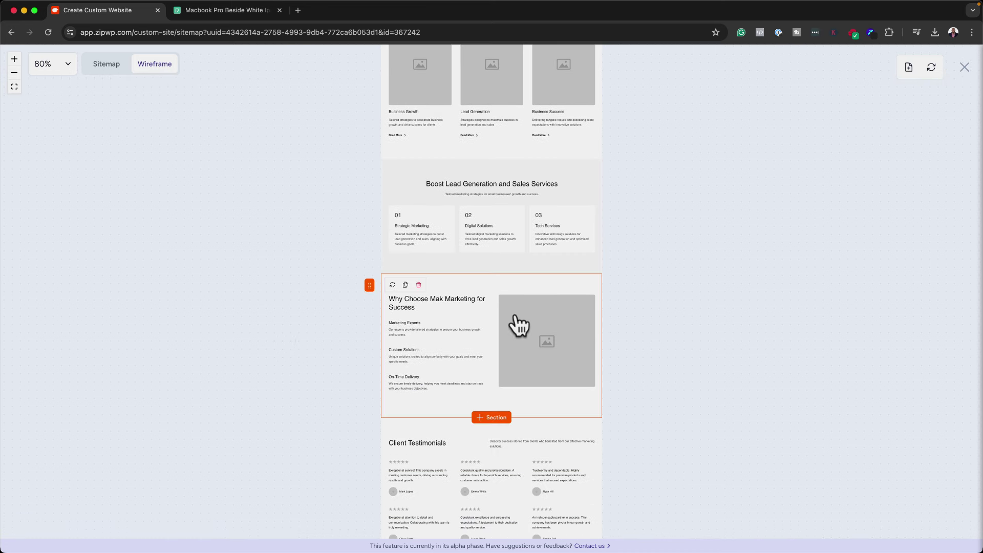
{"action": "scroll", "coordinate": [335, 395], "scroll_direction": "down", "scroll_amount": 5}
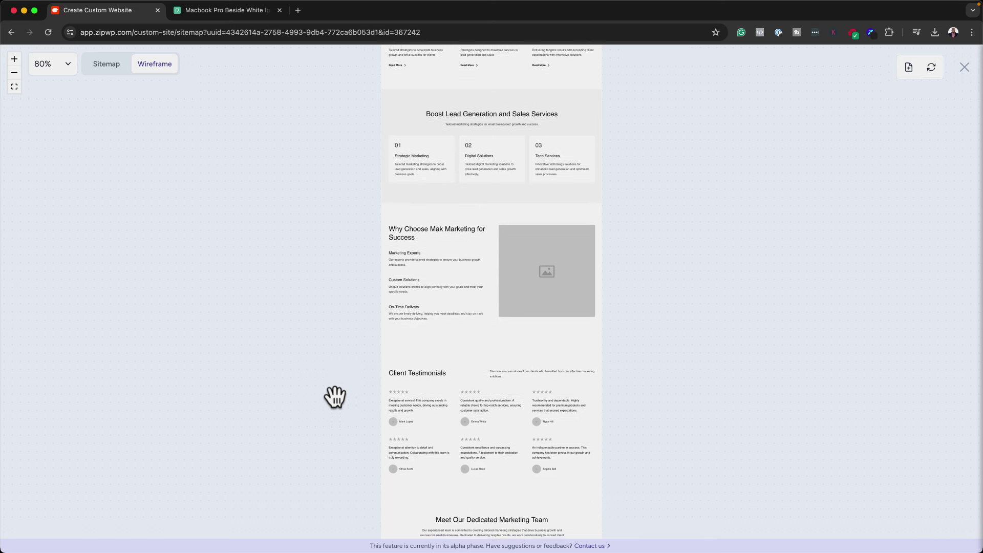
{"action": "scroll", "coordinate": [220, 431], "scroll_direction": "down", "scroll_amount": 3}
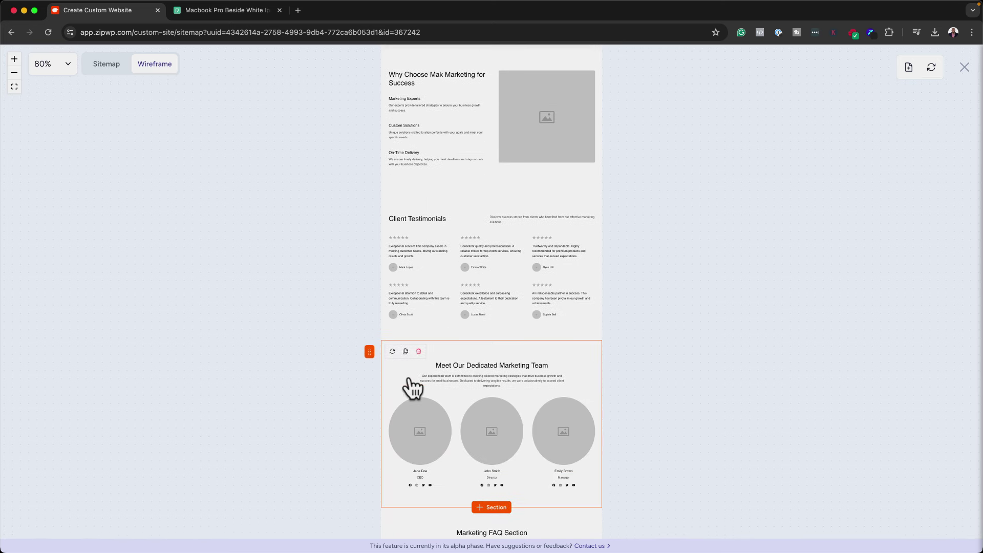
{"action": "scroll", "coordinate": [316, 374], "scroll_direction": "up", "scroll_amount": 4}
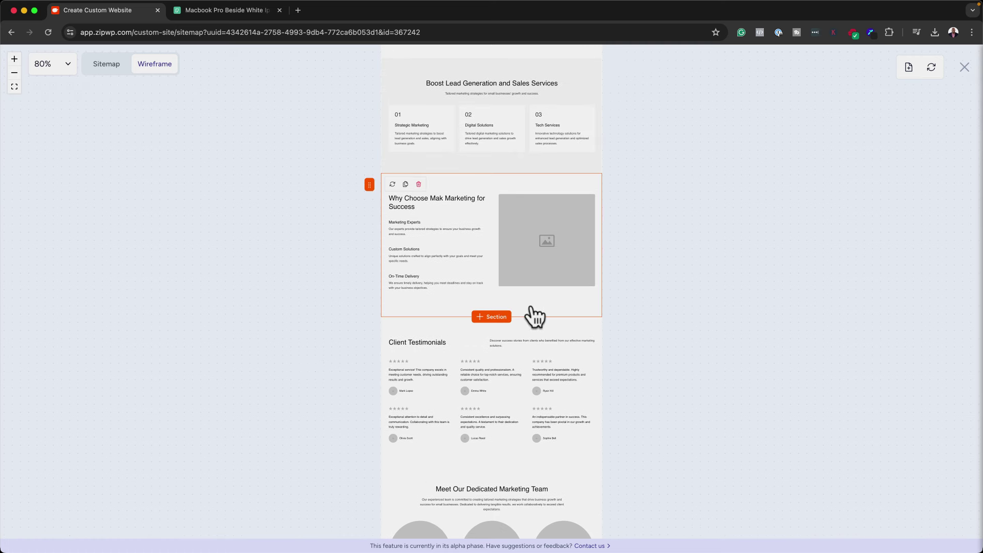
{"action": "left_click", "coordinate": [463, 334]}
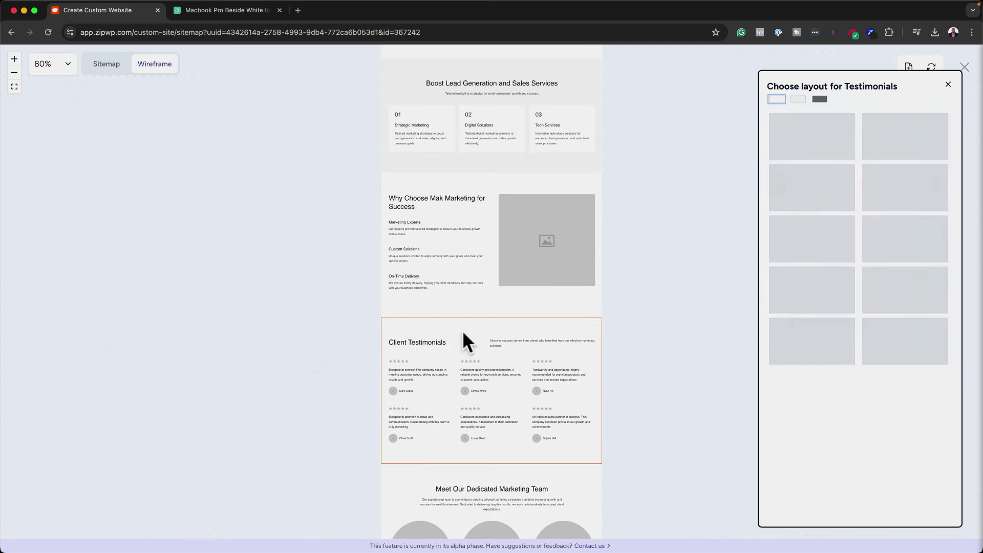
{"action": "left_click", "coordinate": [799, 99]}
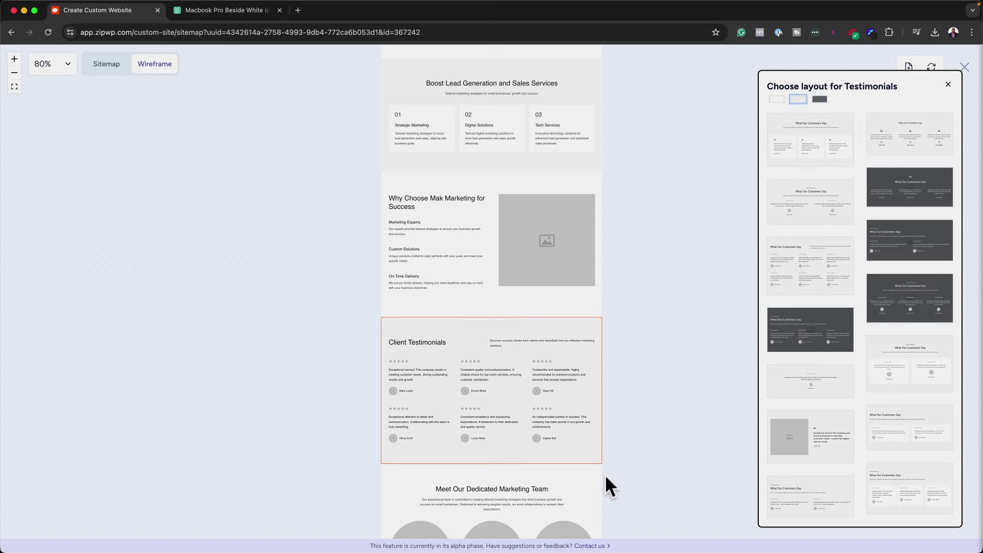
{"action": "key", "text": "Escape"}
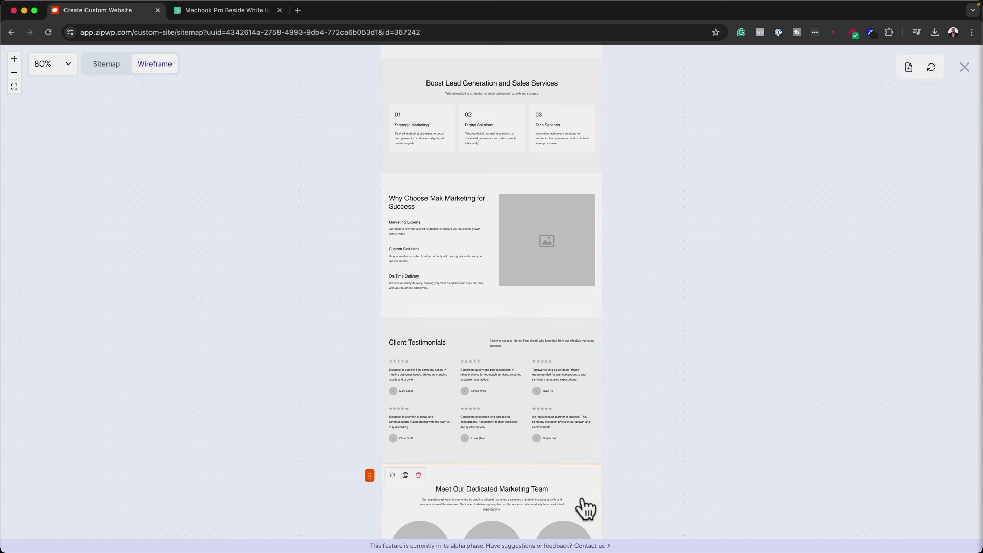
Replace the Team section's layout with the design of three rectangular photos with name cards overlaid at their lower edge.
{"action": "scroll", "coordinate": [586, 506], "scroll_direction": "down", "scroll_amount": 5}
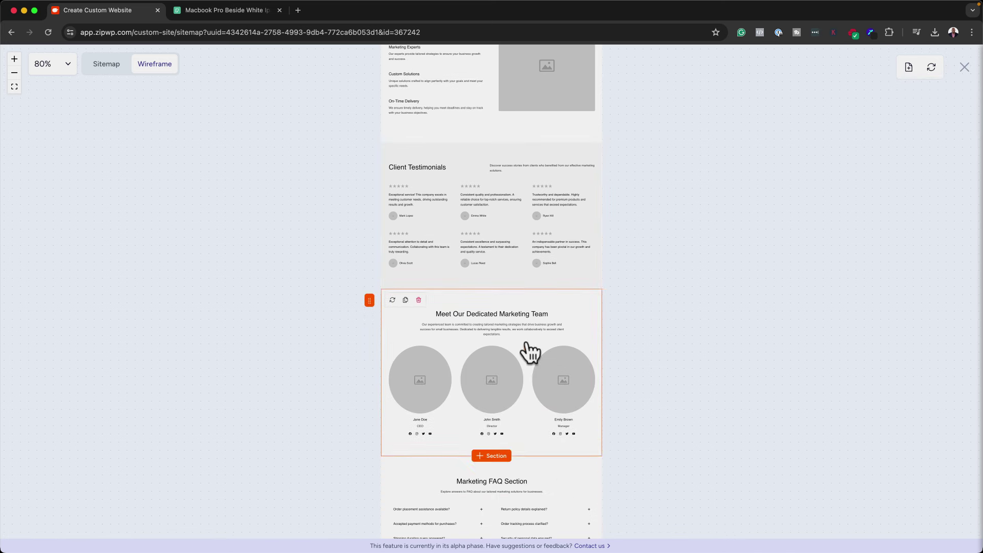
{"action": "left_click", "coordinate": [530, 352]}
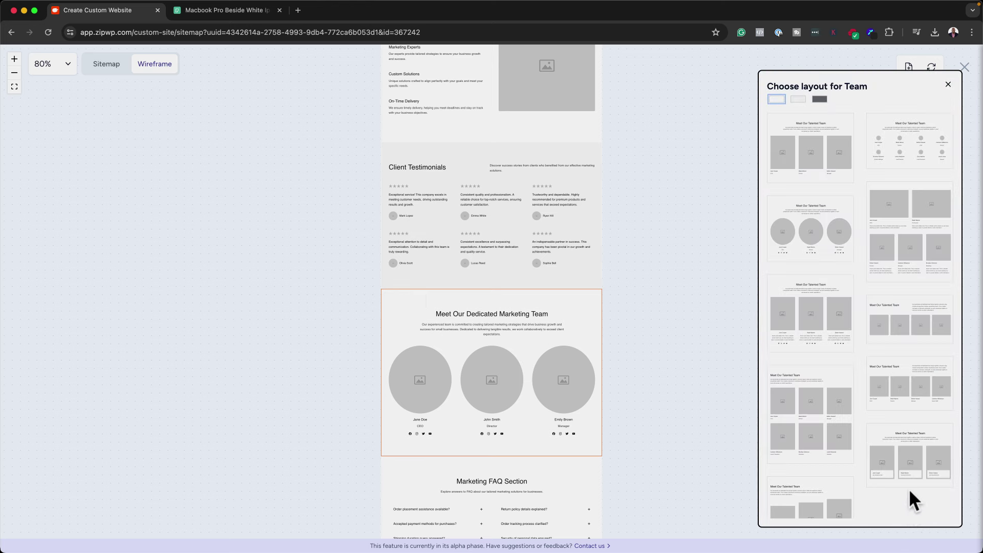
{"action": "left_click", "coordinate": [924, 469]}
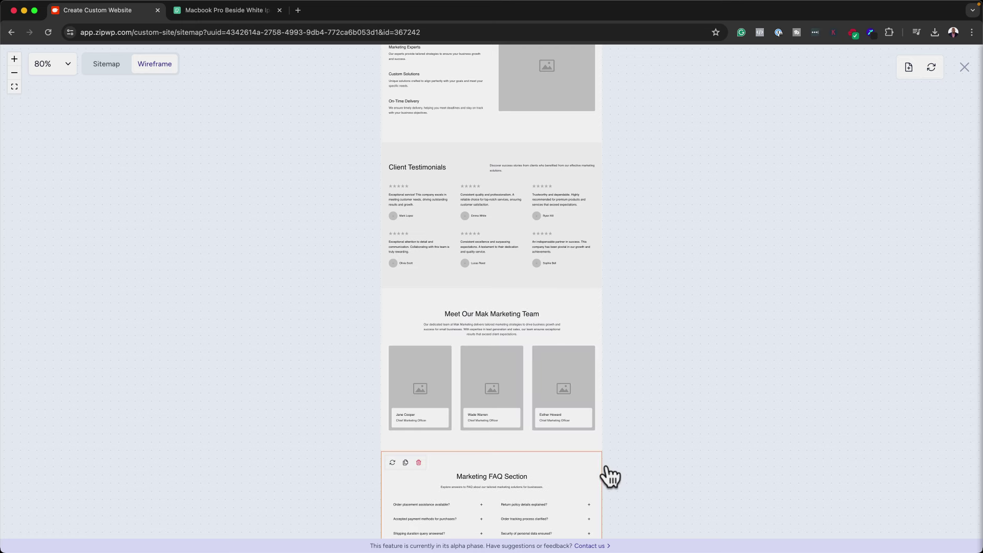
Set the Marketing FAQ section's background to the light grey variant.
{"action": "scroll", "coordinate": [610, 468], "scroll_direction": "down", "scroll_amount": 5}
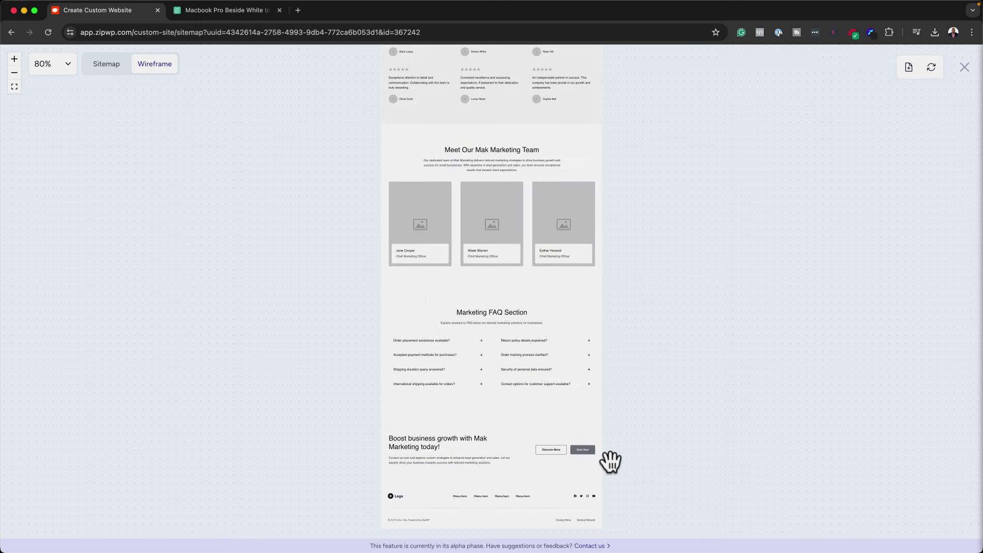
{"action": "mouse_move", "coordinate": [534, 301]}
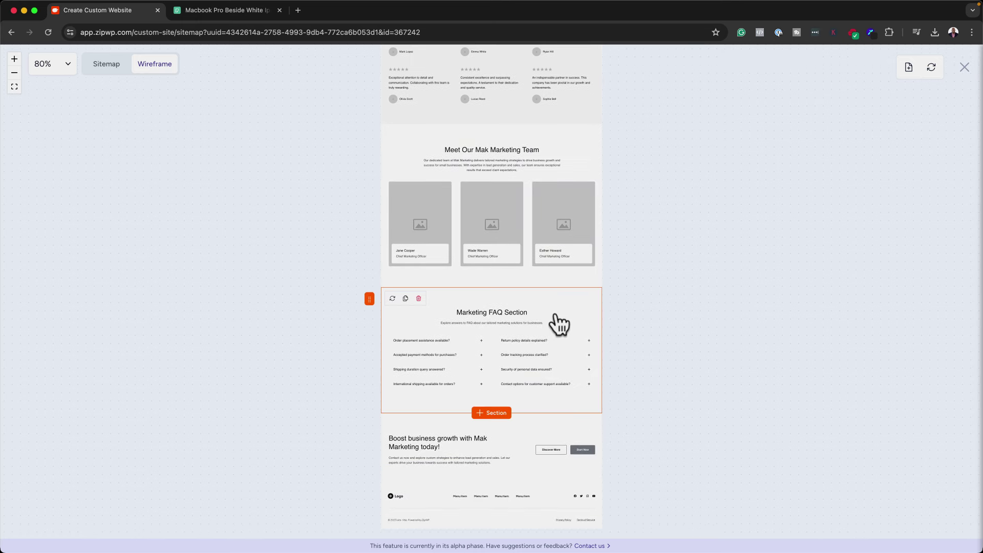
{"action": "left_click", "coordinate": [556, 316]}
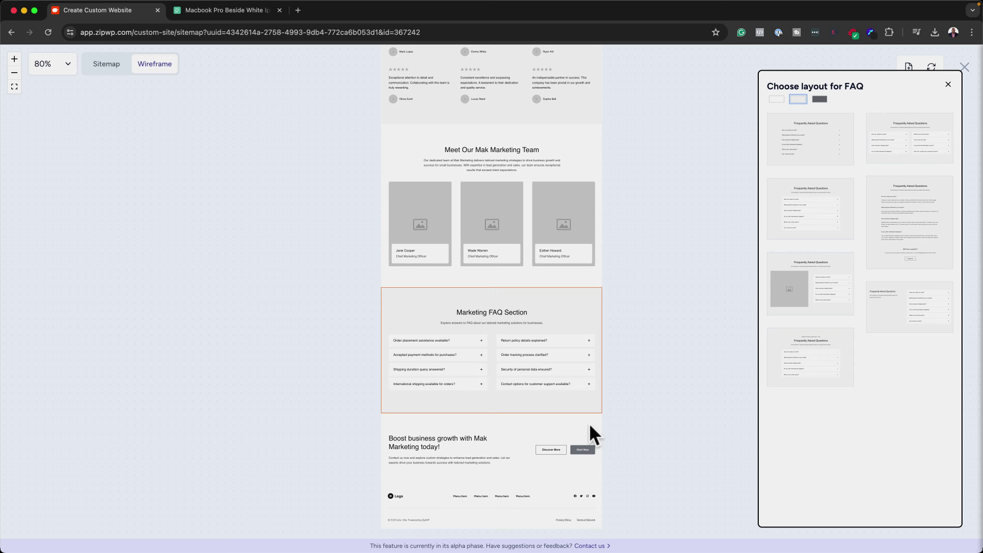
Set the Call To Action section's background to the dark variant.
{"action": "left_click", "coordinate": [510, 428]}
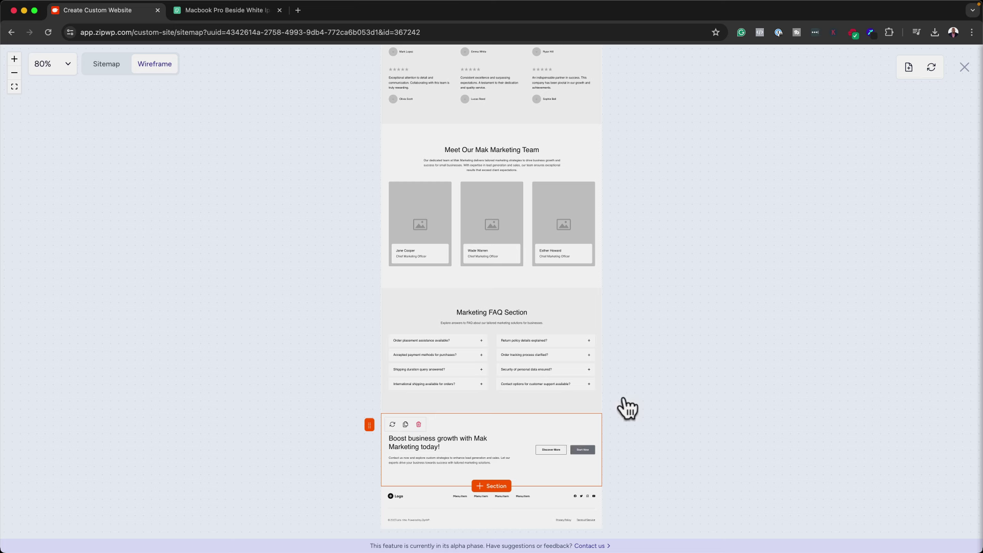
{"action": "left_click", "coordinate": [501, 436]}
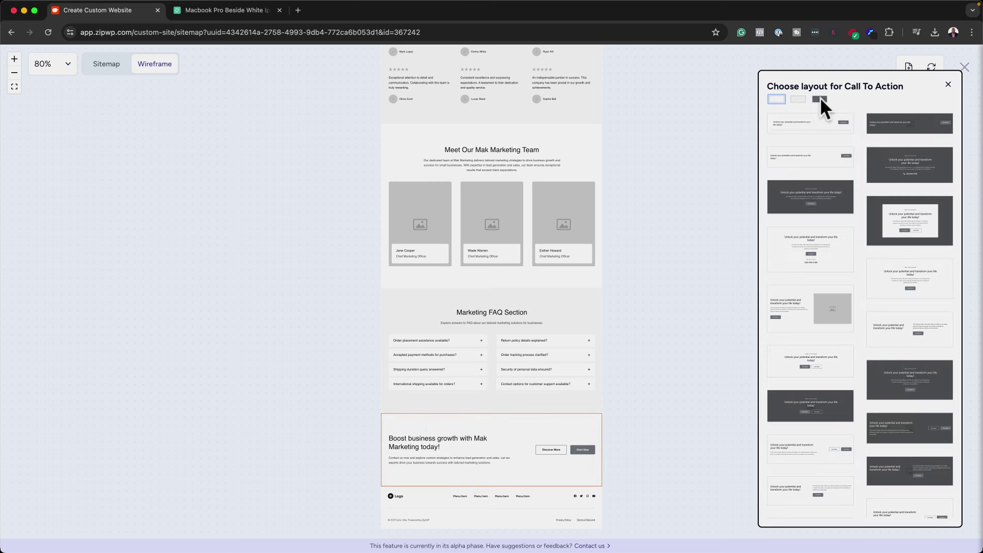
{"action": "left_click", "coordinate": [819, 99]}
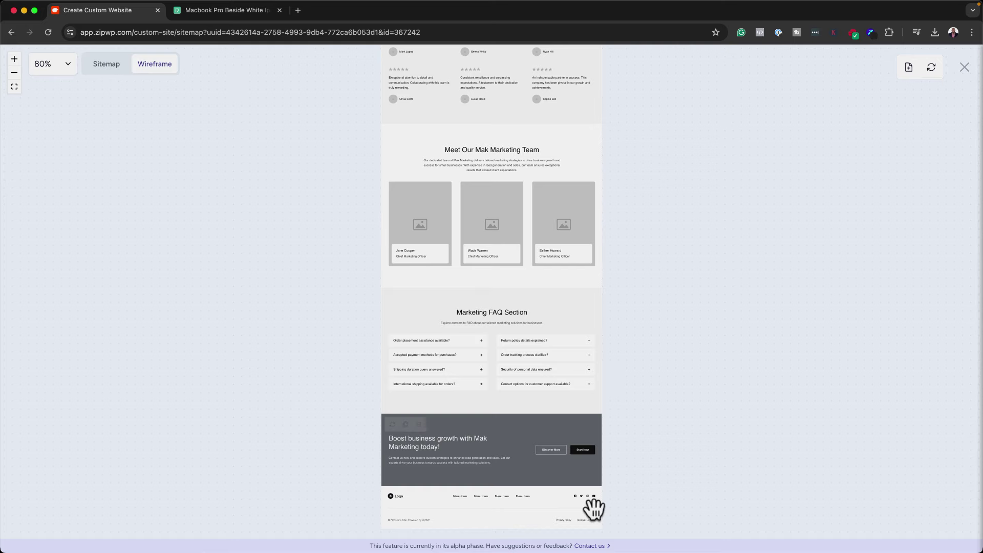
Add a Statistics section below the Call To Action, using a single-row layout of four figures and the description "Companies We Worked With.".
{"action": "mouse_move", "coordinate": [564, 465]}
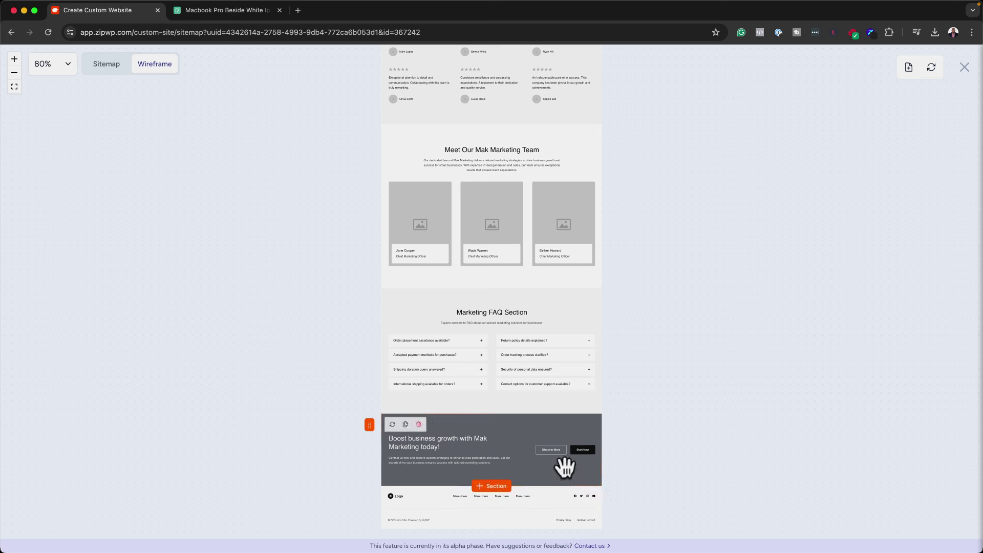
{"action": "left_click", "coordinate": [493, 486]}
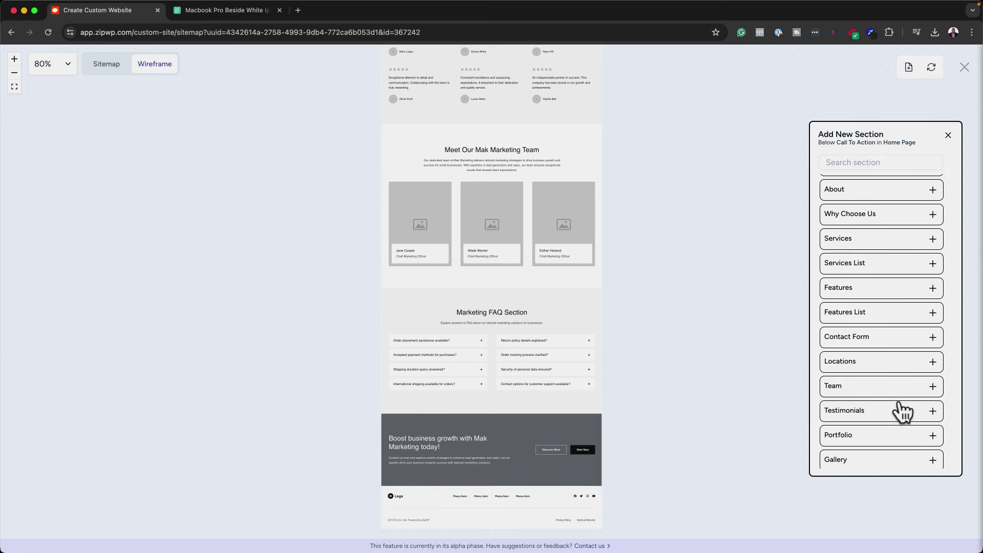
{"action": "scroll", "coordinate": [902, 414], "scroll_direction": "down", "scroll_amount": 1}
{"action": "scroll", "coordinate": [903, 414], "scroll_direction": "down", "scroll_amount": 2}
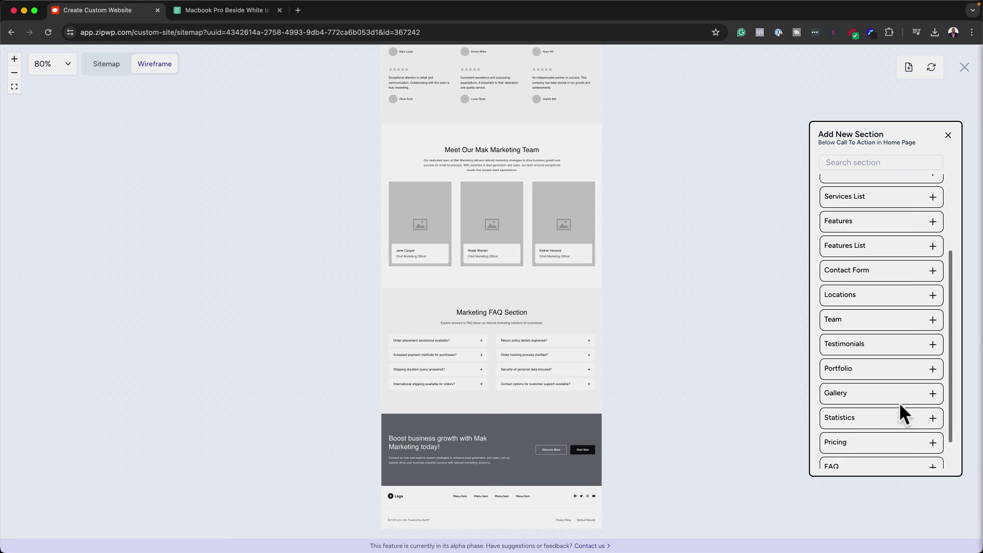
{"action": "left_click", "coordinate": [899, 400]}
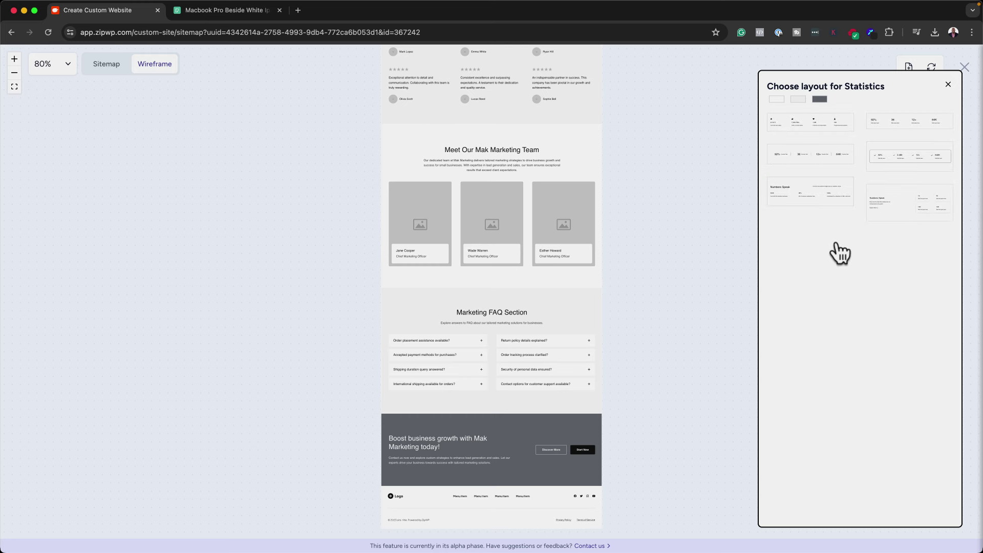
{"action": "left_click", "coordinate": [832, 167]}
{"action": "left_click", "coordinate": [487, 279]}
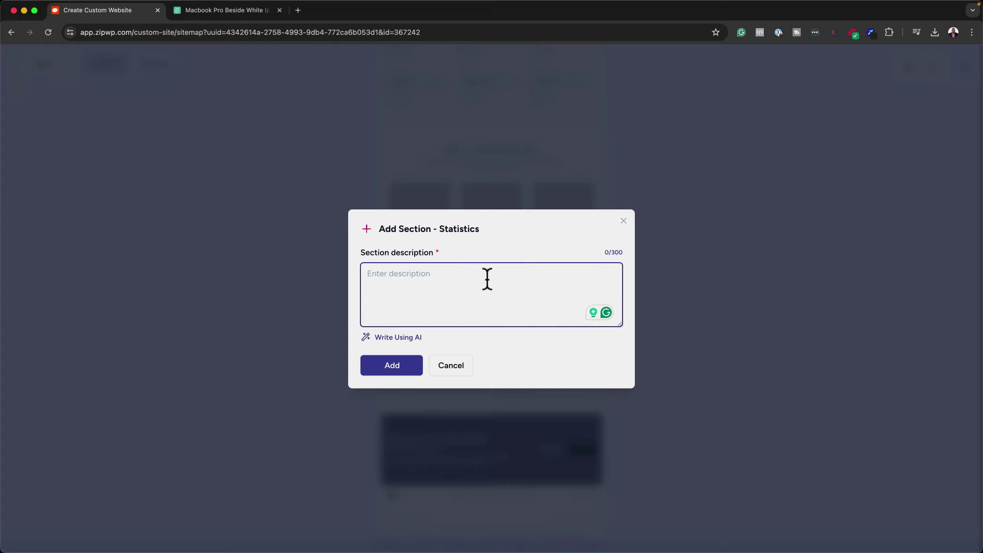
{"action": "type", "text": "Companies We Worked With."}
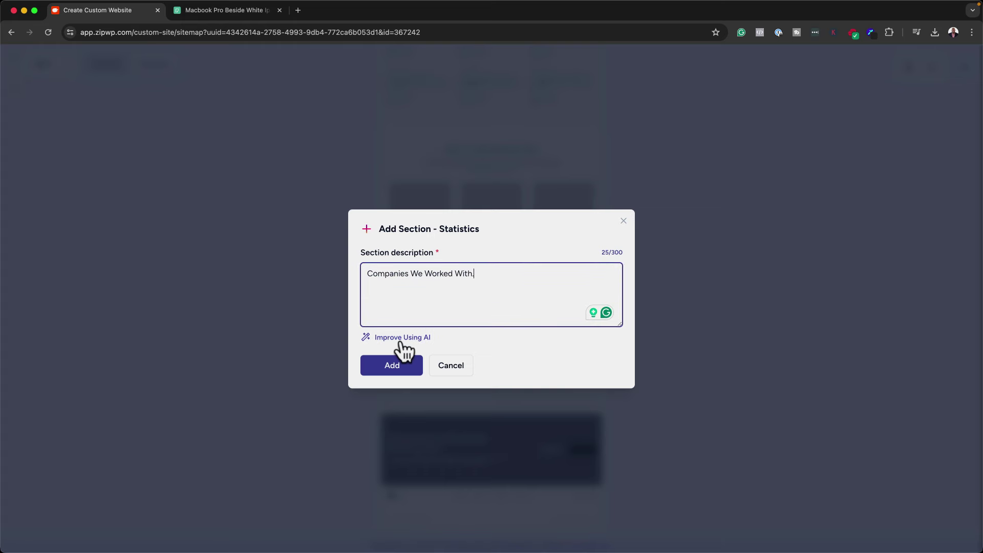
{"action": "left_click", "coordinate": [397, 365]}
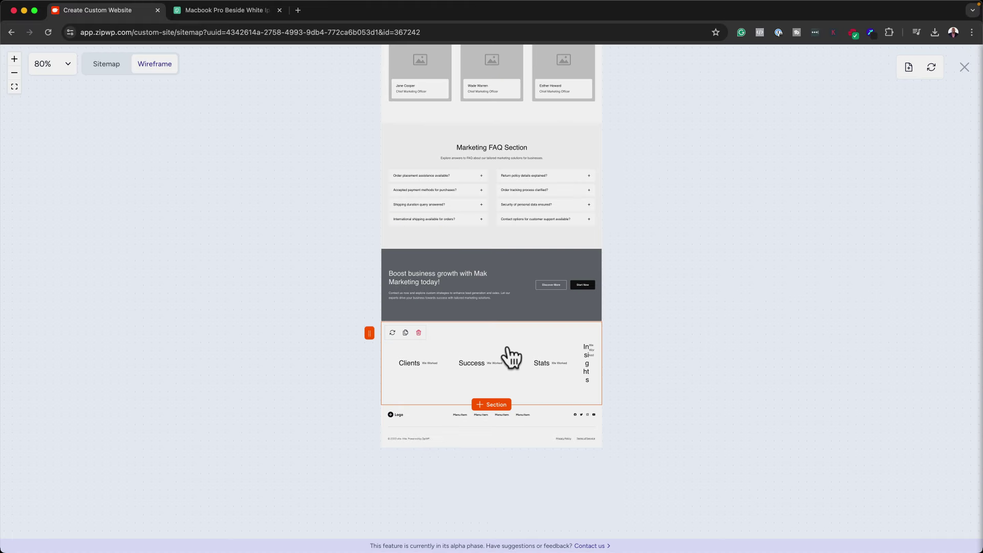
Try the Statistics layout with a heading beside a two-by-two grid of figures, and delete the Statistics section.
{"action": "left_click", "coordinate": [511, 354]}
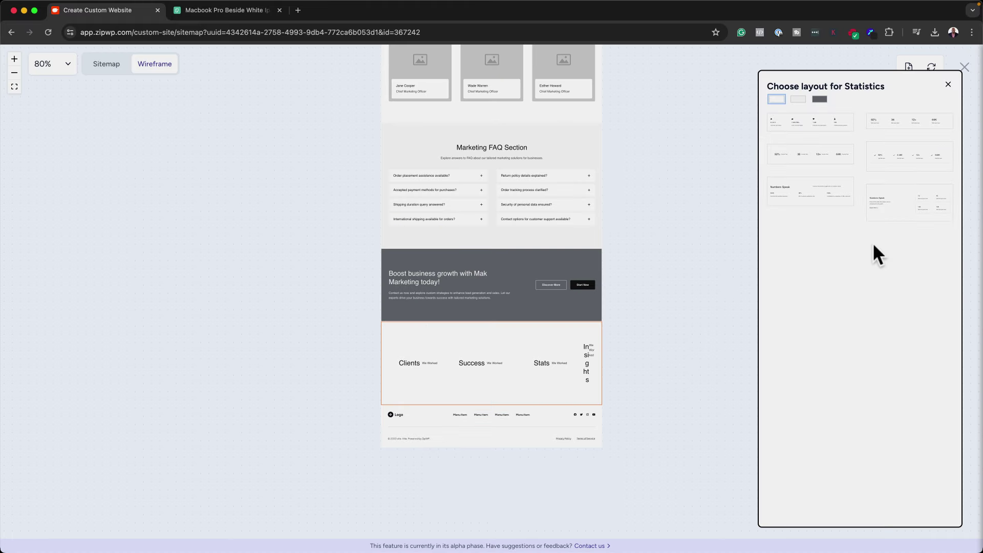
{"action": "left_click", "coordinate": [901, 200]}
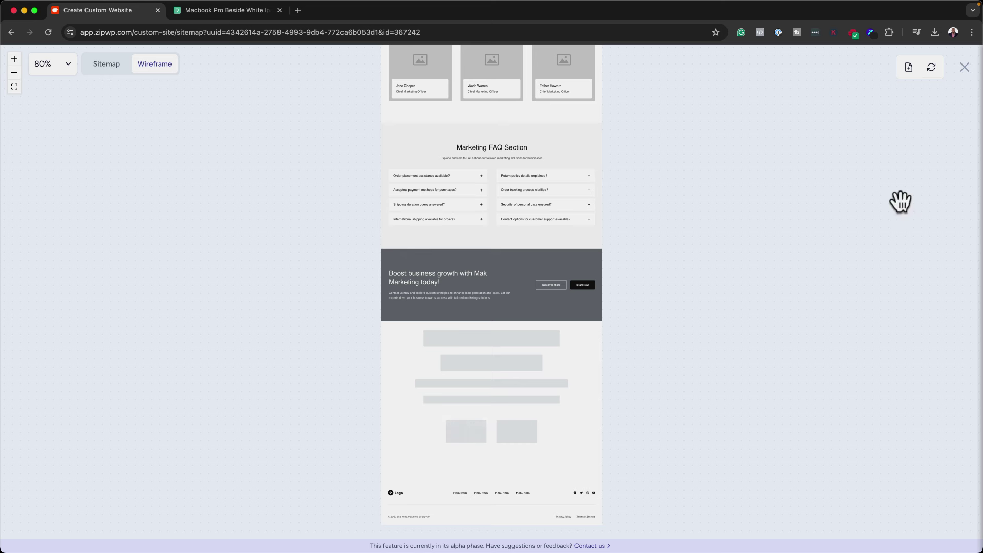
{"action": "mouse_move", "coordinate": [460, 344]}
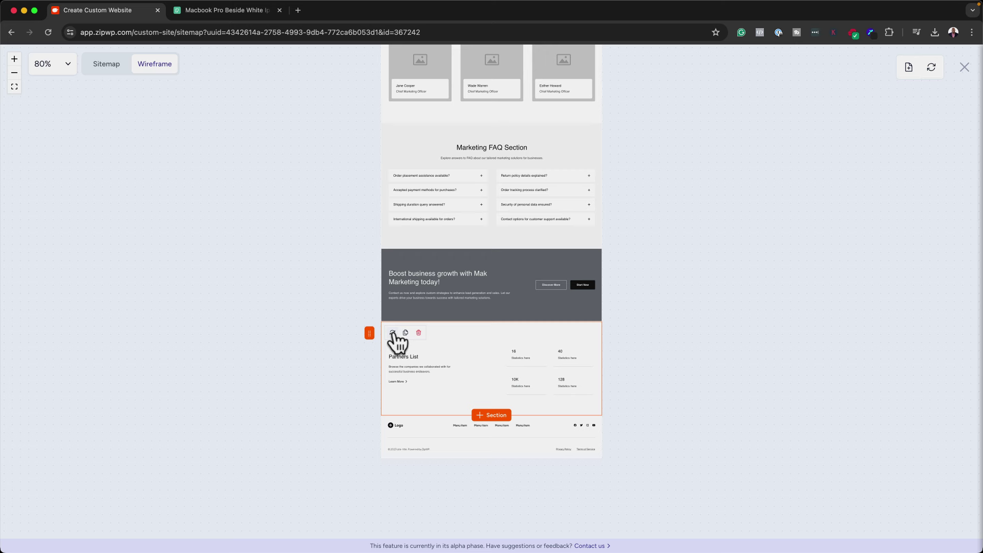
{"action": "left_click", "coordinate": [420, 333]}
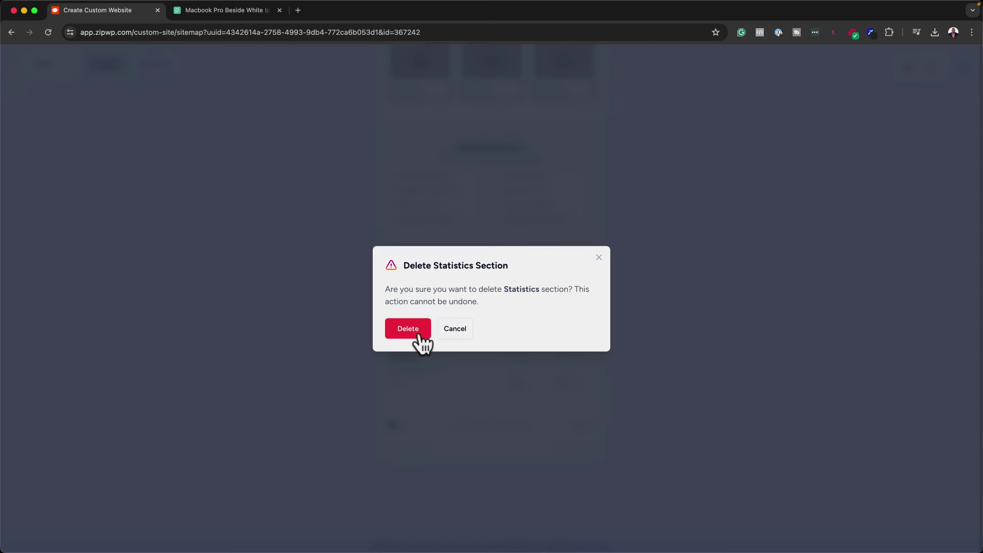
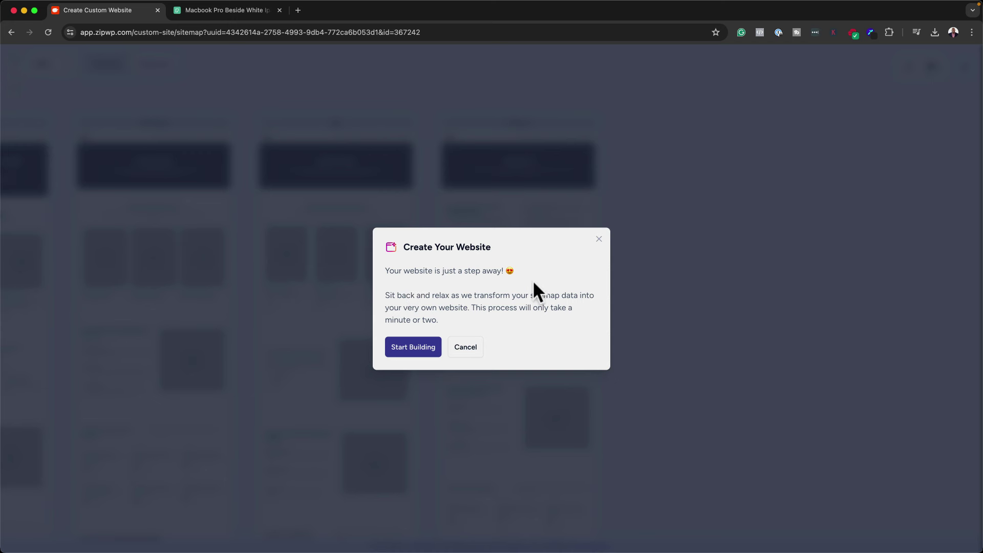
Start building the website from the sitemap data and open the finished site for viewing.
{"action": "left_click", "coordinate": [423, 350]}
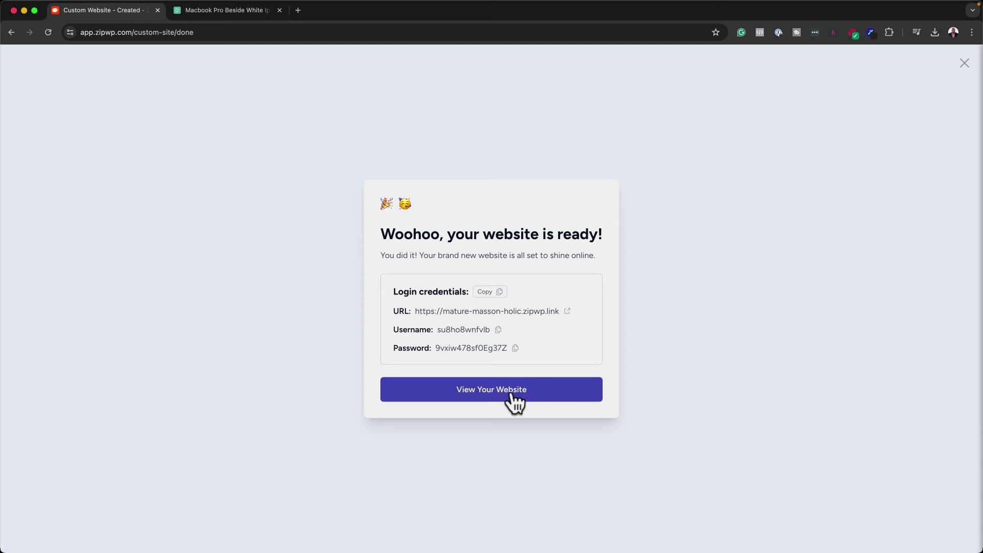
{"action": "left_click", "coordinate": [511, 395]}
Review the generated home page from the hero section down to the numbered services section.
{"action": "scroll", "coordinate": [515, 377], "scroll_direction": "down", "scroll_amount": 3}
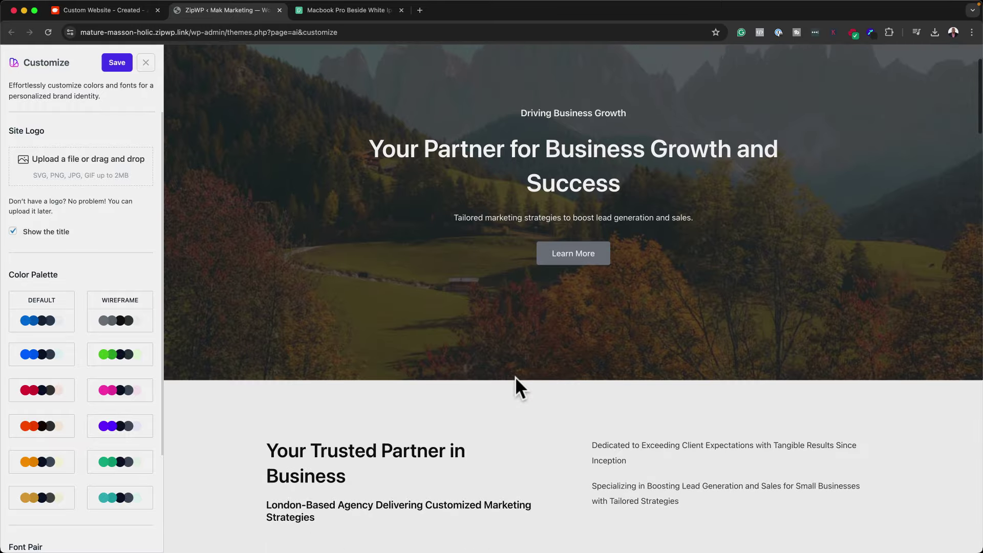
{"action": "scroll", "coordinate": [515, 377], "scroll_direction": "down", "scroll_amount": 5}
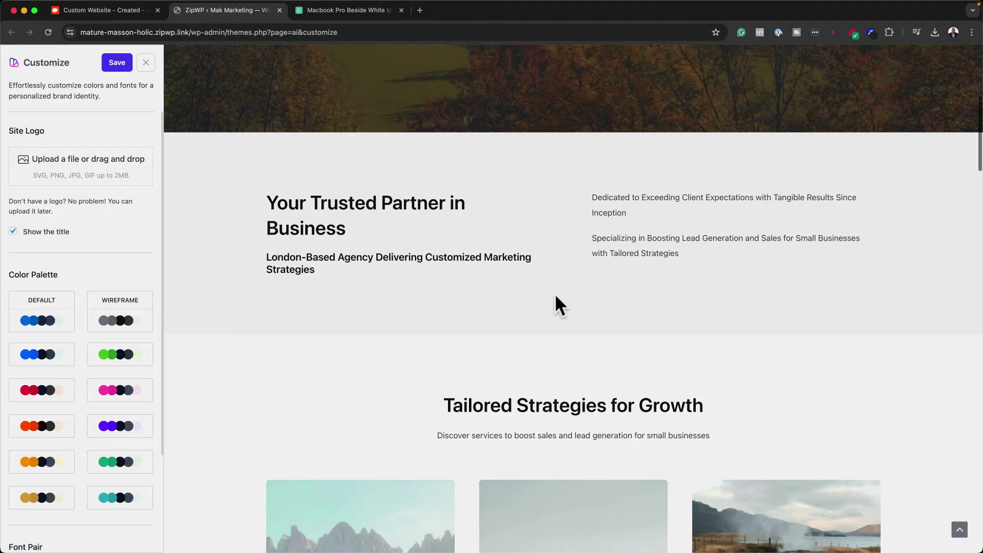
{"action": "scroll", "coordinate": [558, 306], "scroll_direction": "down", "scroll_amount": 9}
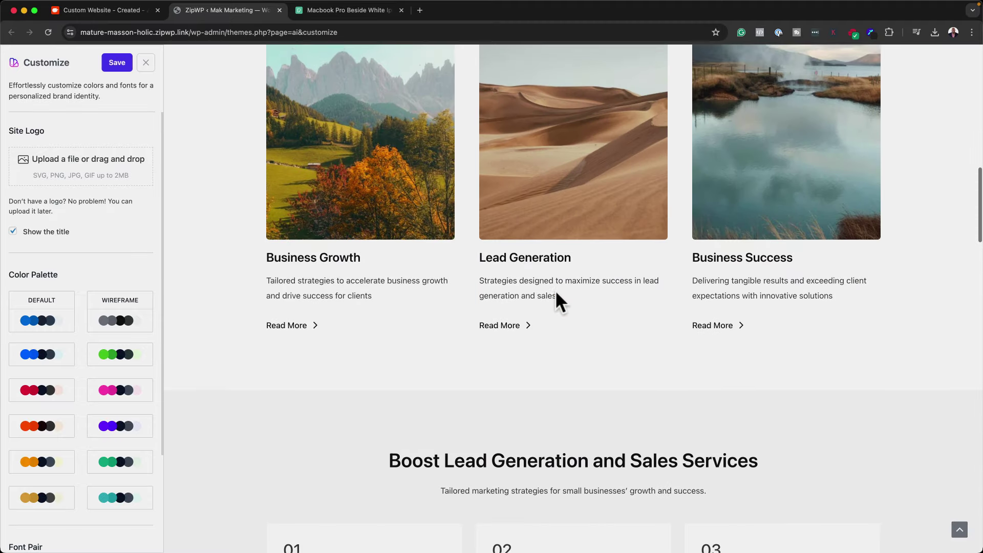
{"action": "scroll", "coordinate": [559, 302], "scroll_direction": "down", "scroll_amount": 4}
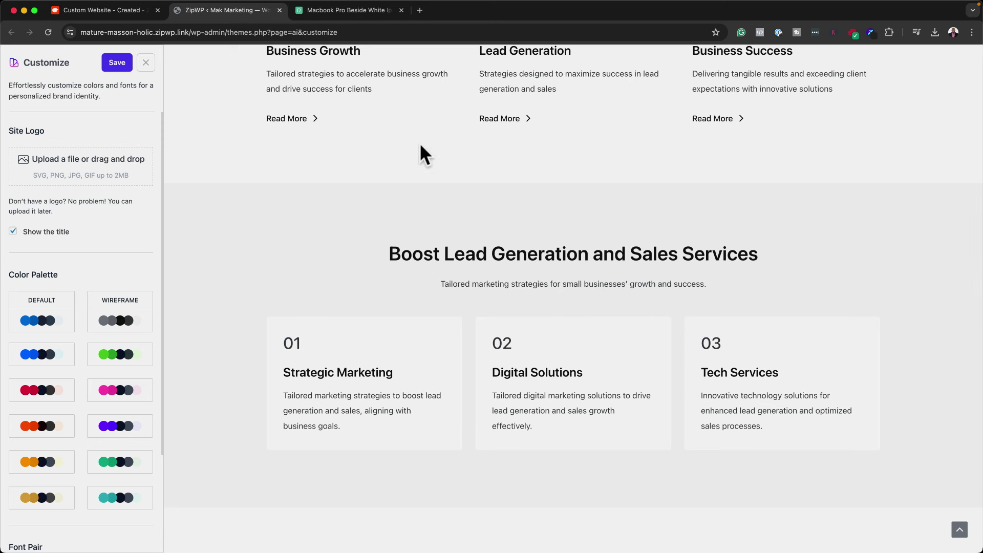
{"action": "scroll", "coordinate": [400, 252], "scroll_direction": "up", "scroll_amount": 1}
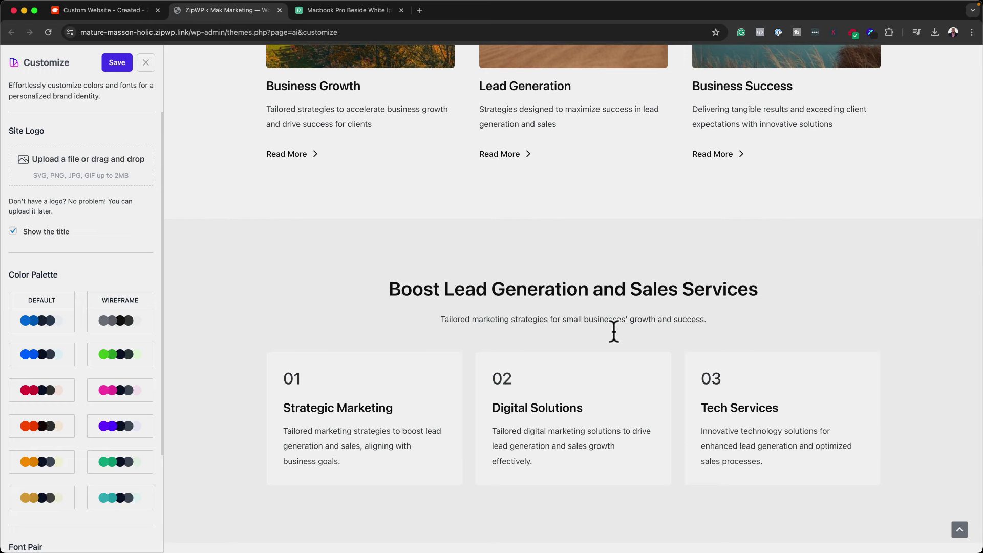
{"action": "scroll", "coordinate": [614, 331], "scroll_direction": "up", "scroll_amount": 9}
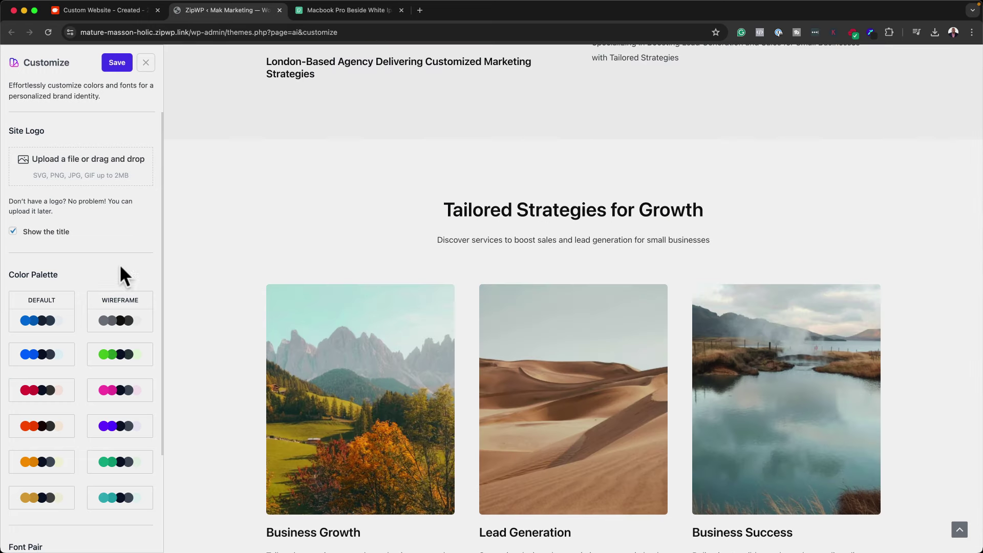
Try the Default blue color palette on the home page, and switch to the grey Wireframe palette for comparison.
{"action": "scroll", "coordinate": [398, 365], "scroll_direction": "down", "scroll_amount": 7}
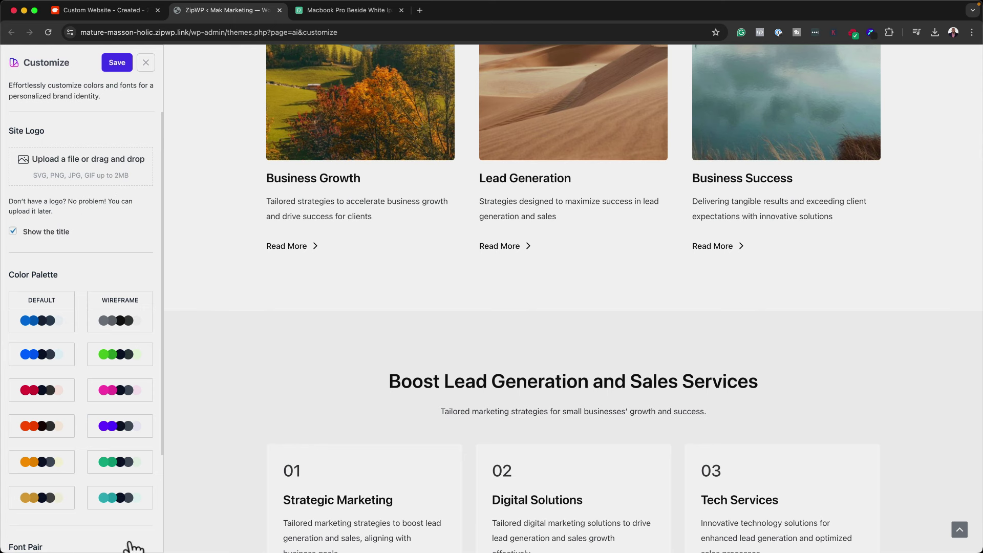
{"action": "left_click", "coordinate": [51, 322]}
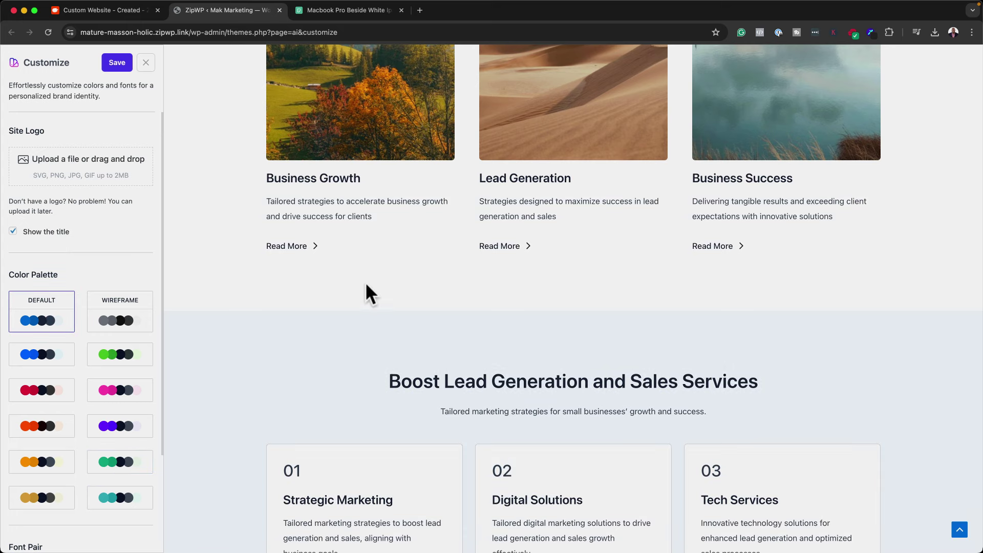
{"action": "scroll", "coordinate": [443, 314], "scroll_direction": "up", "scroll_amount": 10}
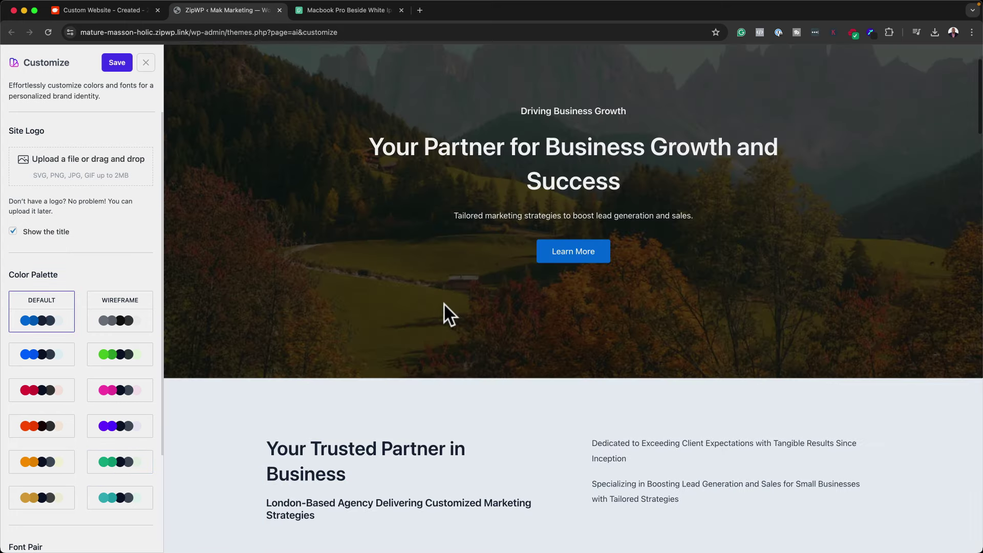
{"action": "scroll", "coordinate": [444, 307], "scroll_direction": "down", "scroll_amount": 5}
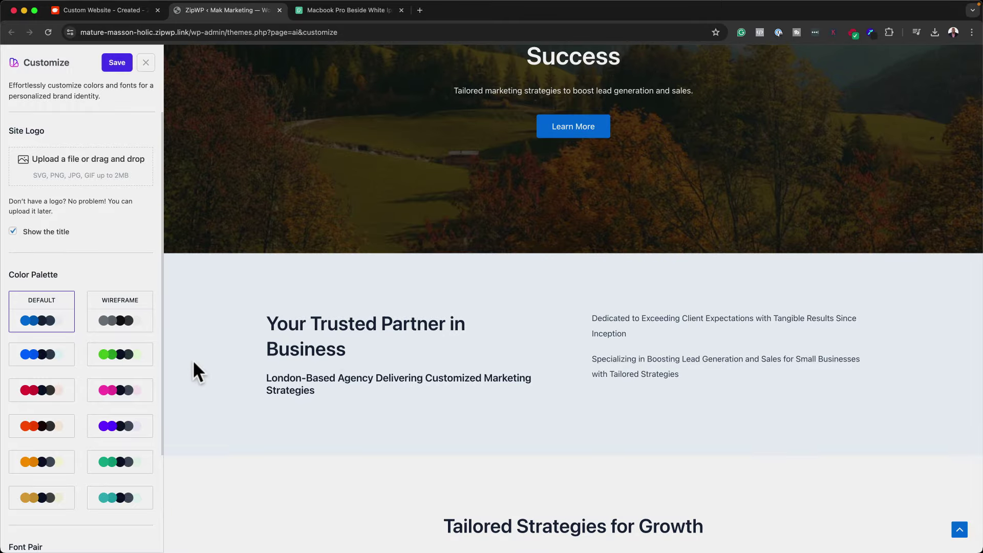
{"action": "left_click", "coordinate": [135, 324]}
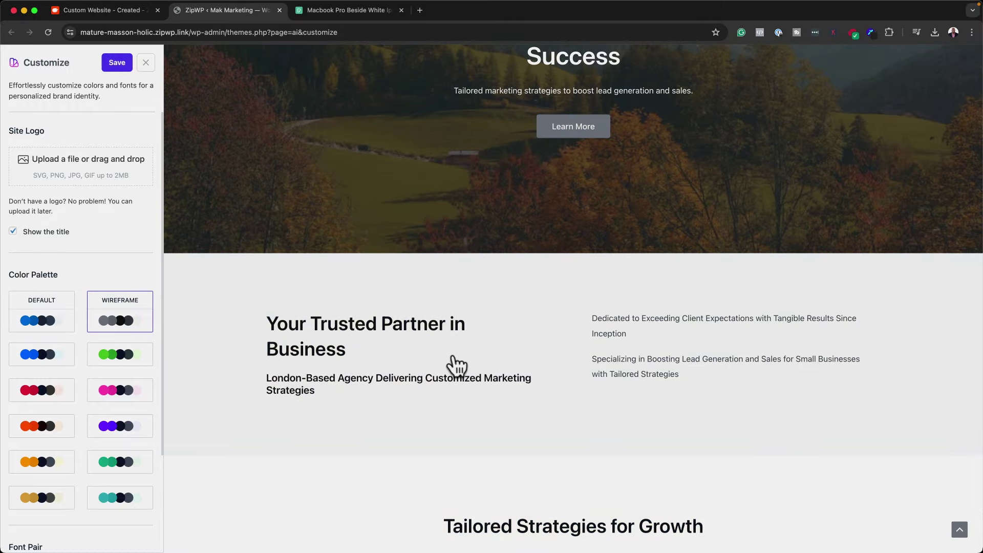
{"action": "scroll", "coordinate": [476, 366], "scroll_direction": "up", "scroll_amount": 5}
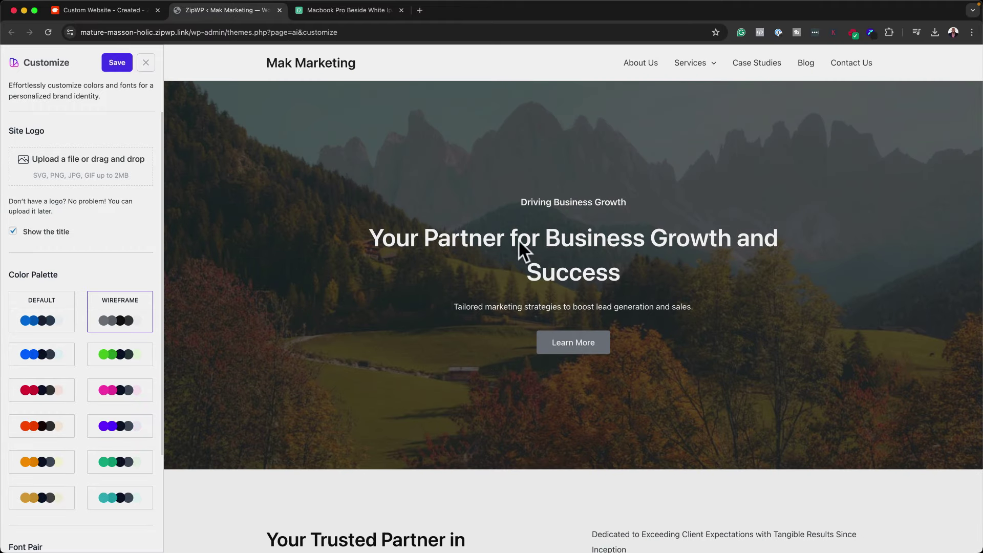
Apply the violet color palette to the site and check it across the home page down to the FAQ section.
{"action": "left_click", "coordinate": [120, 428]}
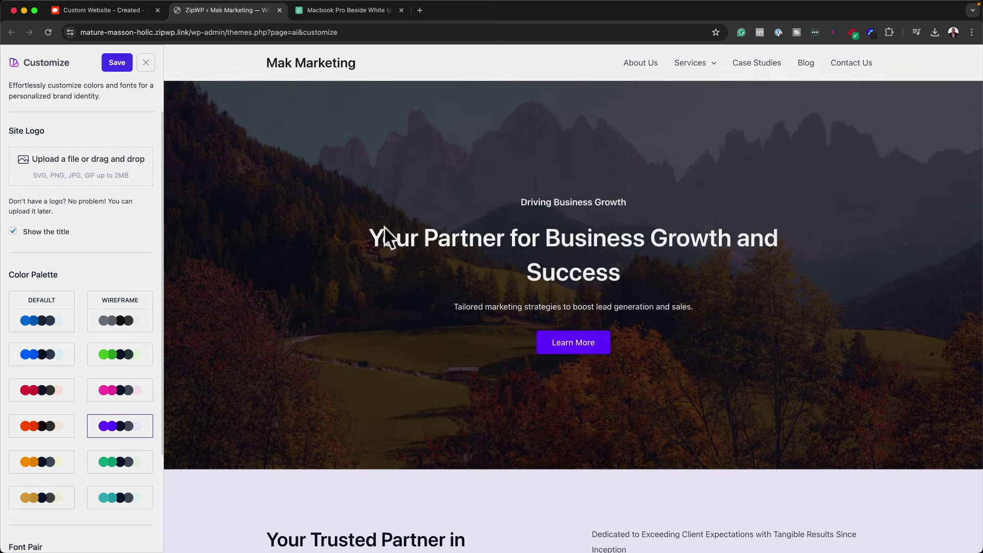
{"action": "scroll", "coordinate": [499, 243], "scroll_direction": "down", "scroll_amount": 5}
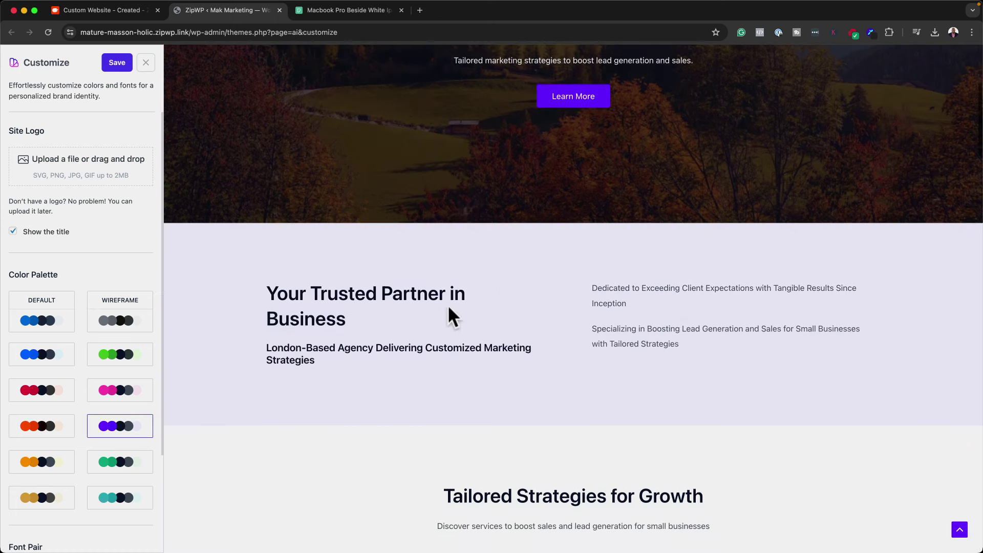
{"action": "scroll", "coordinate": [628, 344], "scroll_direction": "down", "scroll_amount": 10}
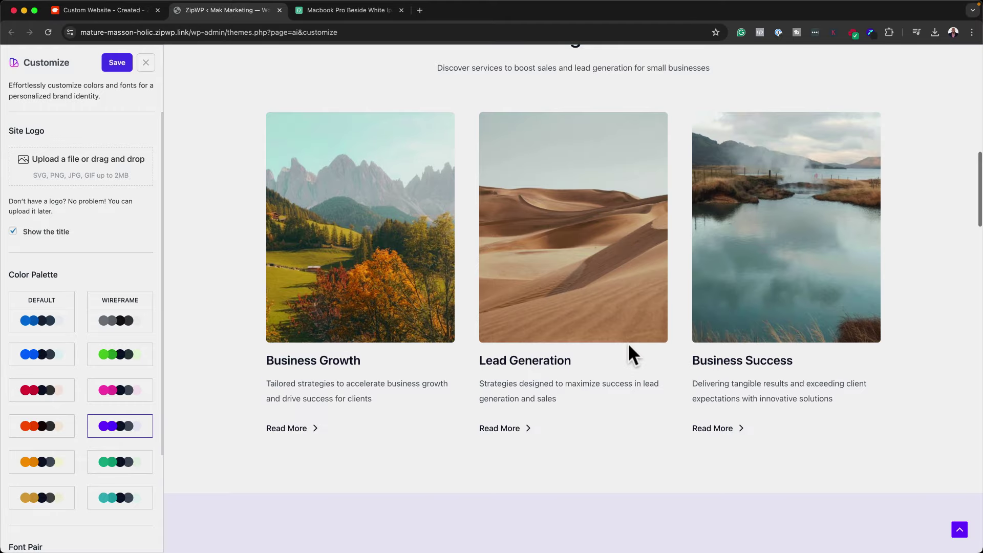
{"action": "scroll", "coordinate": [633, 355], "scroll_direction": "down", "scroll_amount": 6}
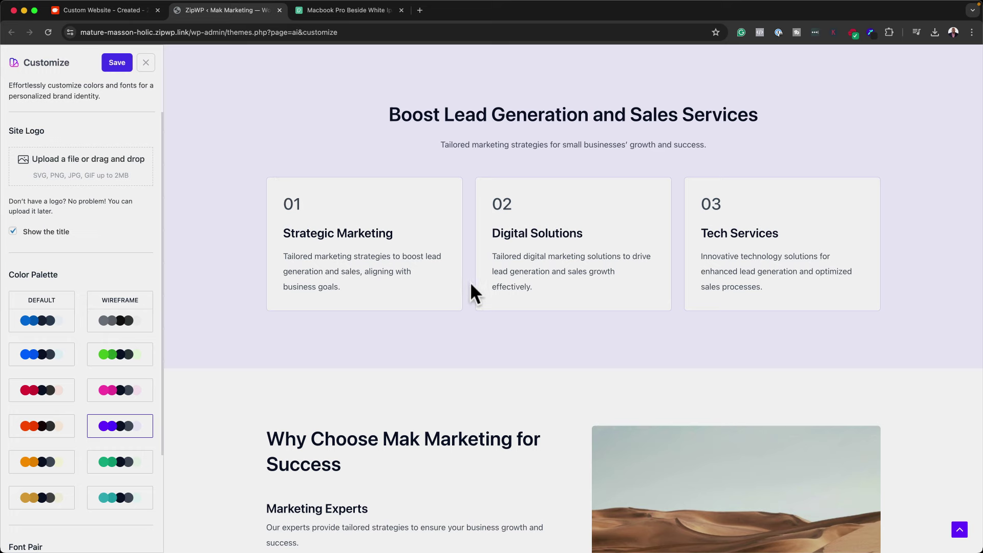
{"action": "scroll", "coordinate": [783, 439], "scroll_direction": "down", "scroll_amount": 15}
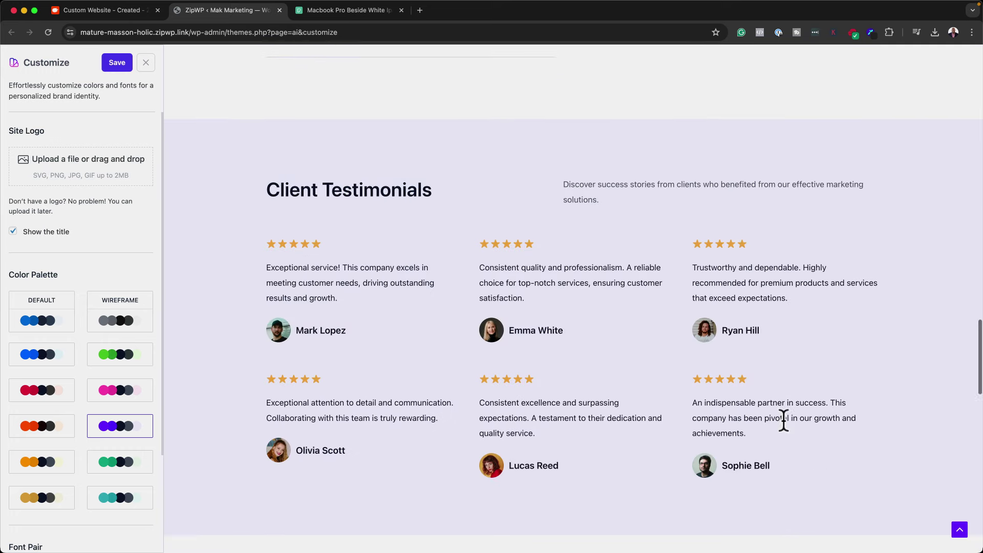
{"action": "scroll", "coordinate": [783, 420], "scroll_direction": "down", "scroll_amount": 9}
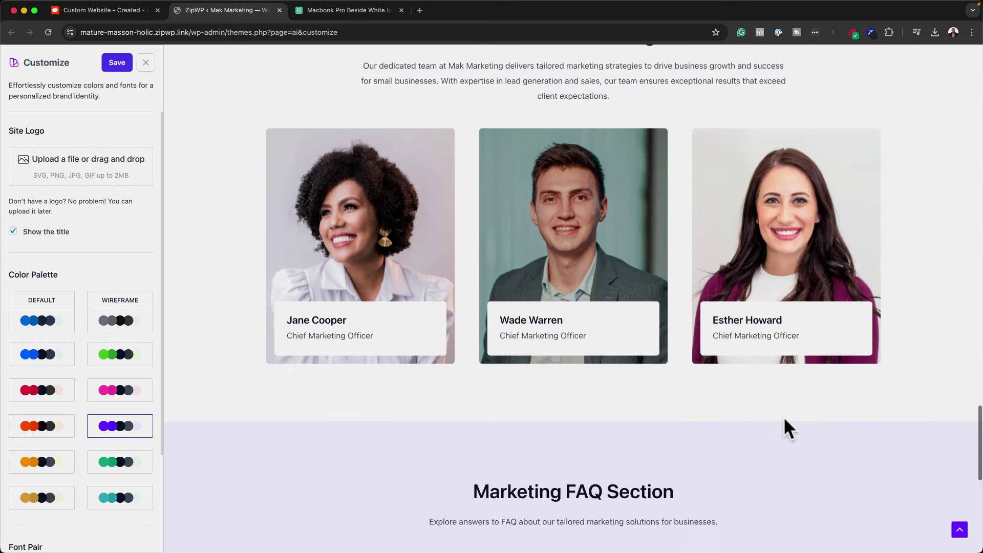
{"action": "scroll", "coordinate": [798, 432], "scroll_direction": "down", "scroll_amount": 9}
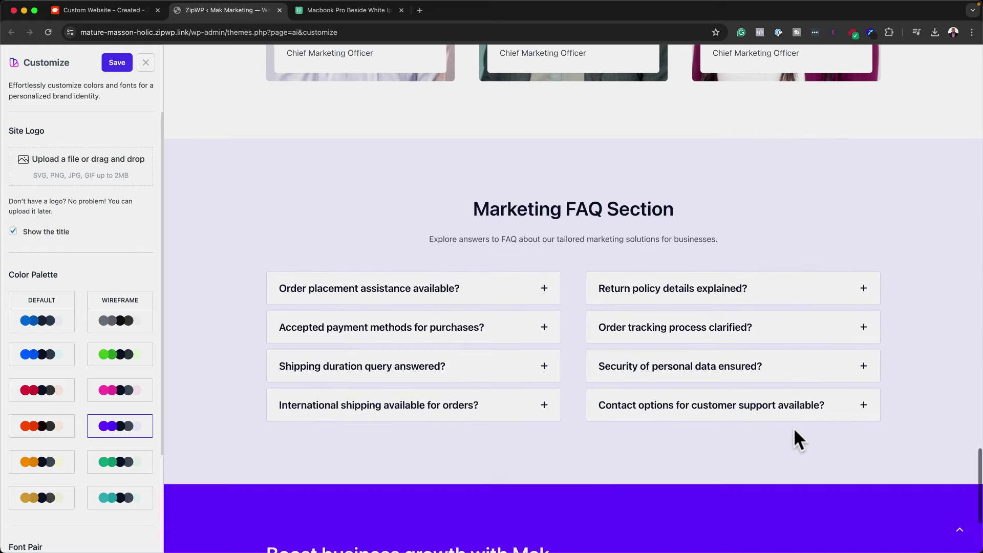
{"action": "scroll", "coordinate": [797, 435], "scroll_direction": "up", "scroll_amount": 20}
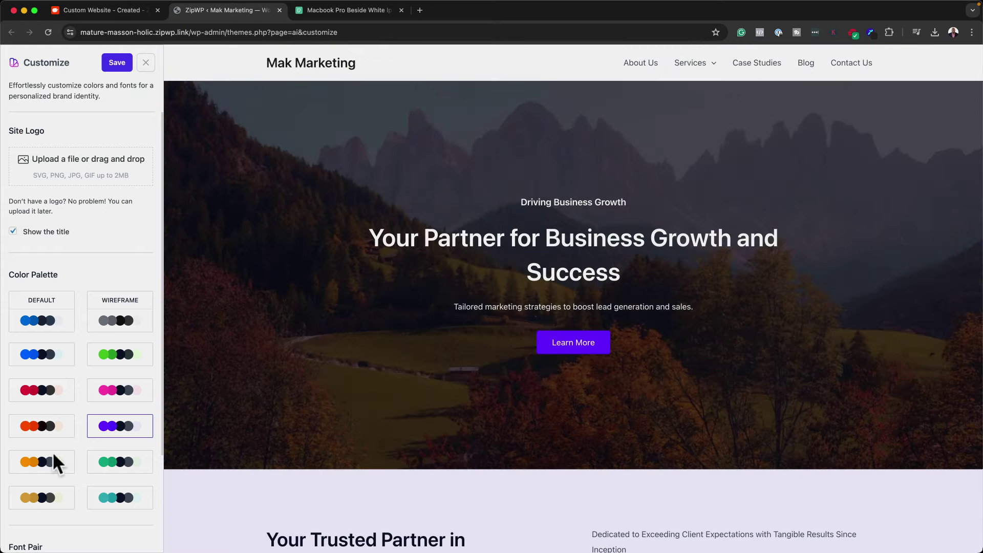
Apply the second font pair to the site and check the home page's hero and introduction text.
{"action": "scroll", "coordinate": [136, 475], "scroll_direction": "down", "scroll_amount": 3}
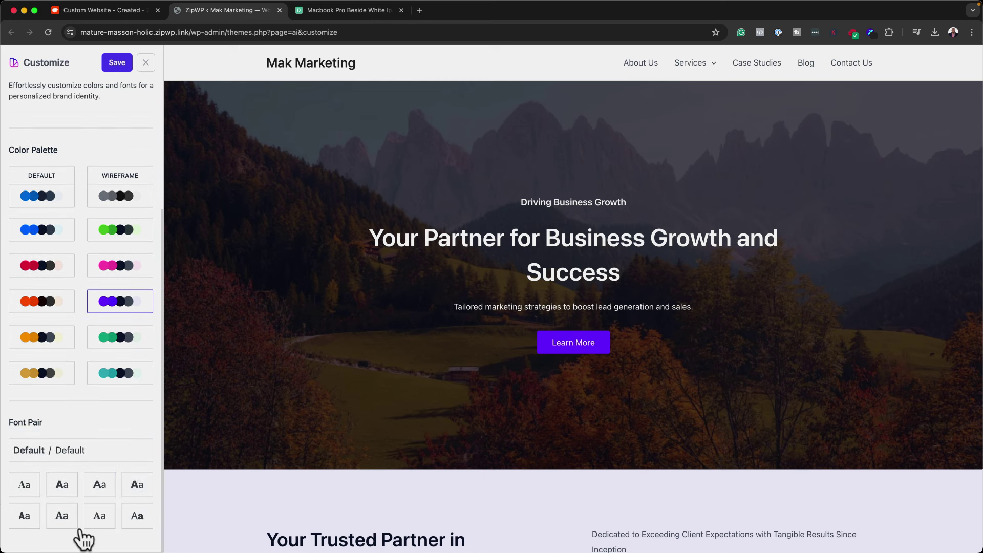
{"action": "left_click", "coordinate": [62, 486]}
{"action": "scroll", "coordinate": [329, 437], "scroll_direction": "down", "scroll_amount": 1}
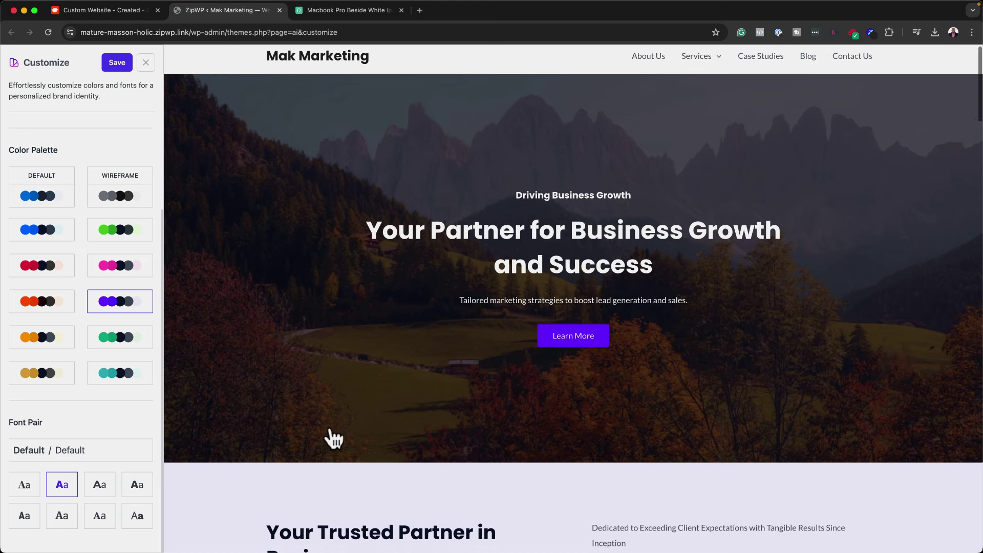
{"action": "scroll", "coordinate": [330, 430], "scroll_direction": "up", "scroll_amount": 1}
{"action": "scroll", "coordinate": [330, 425], "scroll_direction": "down", "scroll_amount": 5}
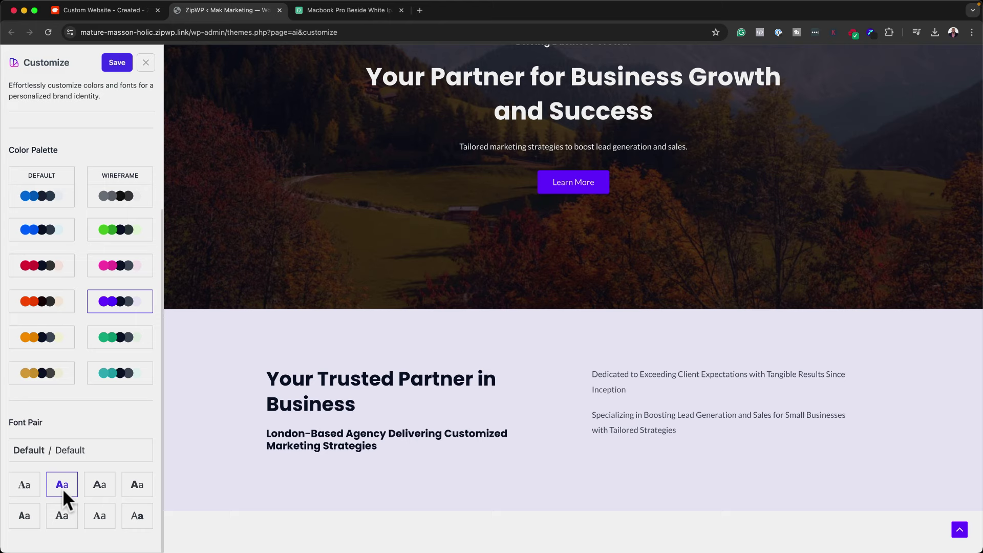
Save the customized design and review the live home page from the numbered services down to the footer.
{"action": "scroll", "coordinate": [168, 438], "scroll_direction": "down", "scroll_amount": 3}
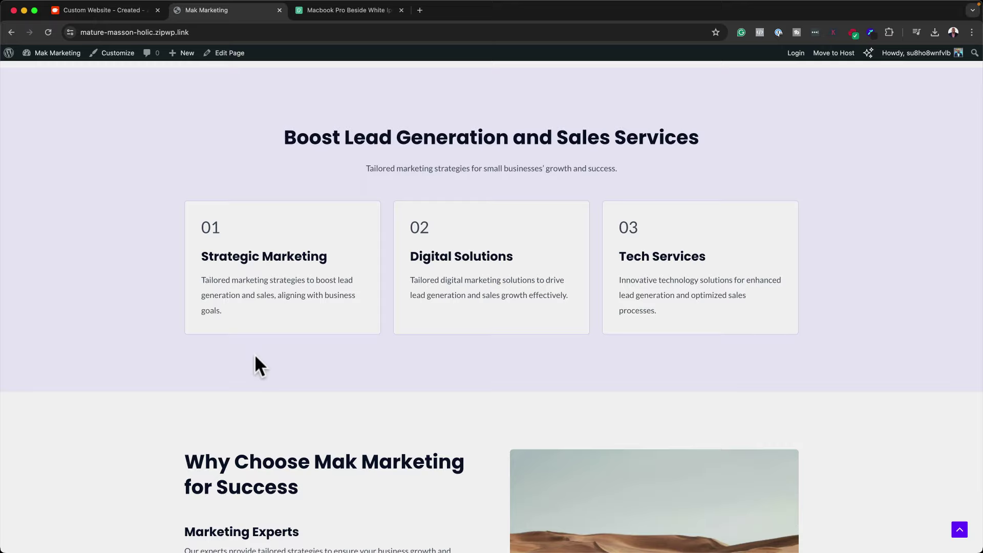
{"action": "scroll", "coordinate": [256, 364], "scroll_direction": "down", "scroll_amount": 15}
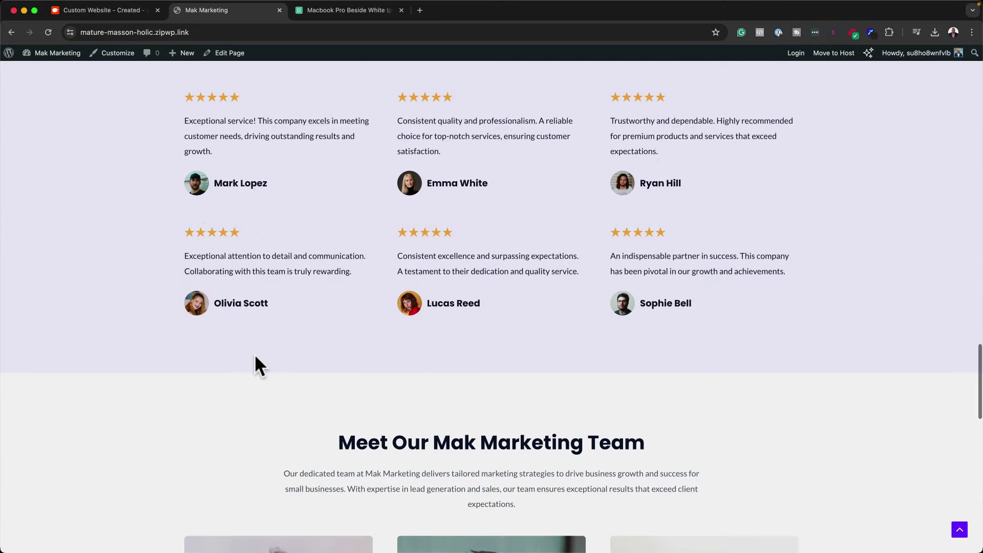
{"action": "scroll", "coordinate": [255, 356], "scroll_direction": "down", "scroll_amount": 15}
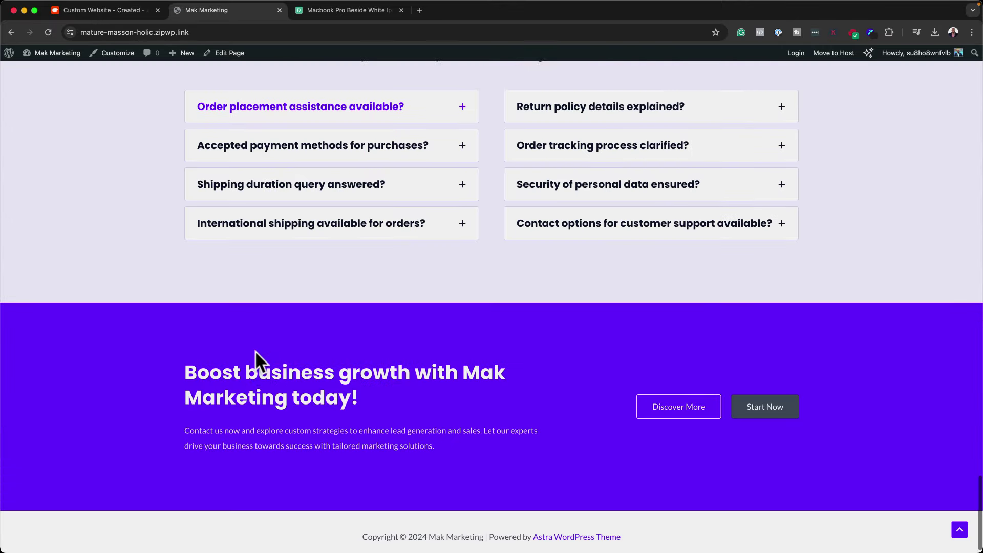
{"action": "scroll", "coordinate": [255, 351], "scroll_direction": "up", "scroll_amount": 20}
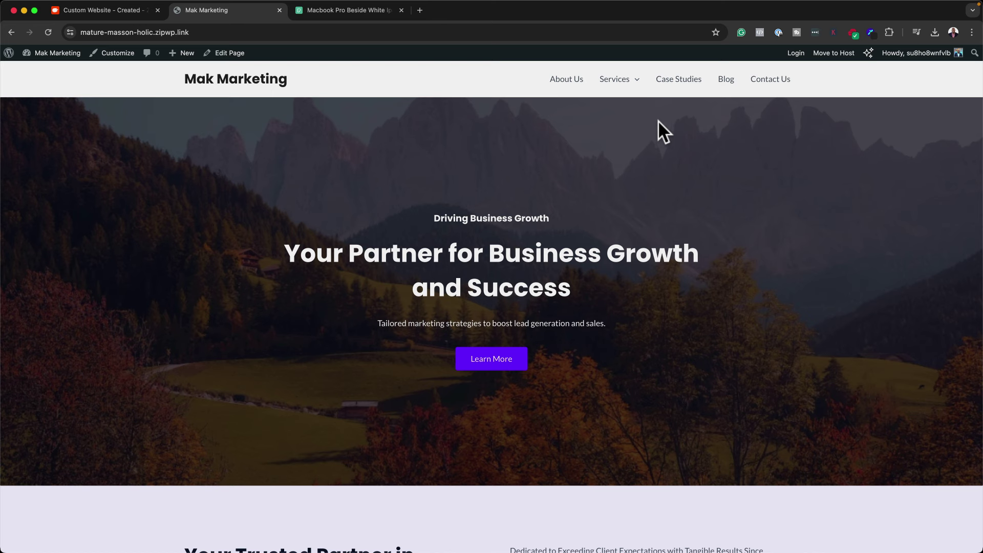
Open the Lead Generation service page and review its introduction, service cards, solutions and testimonials sections.
{"action": "mouse_move", "coordinate": [628, 79]}
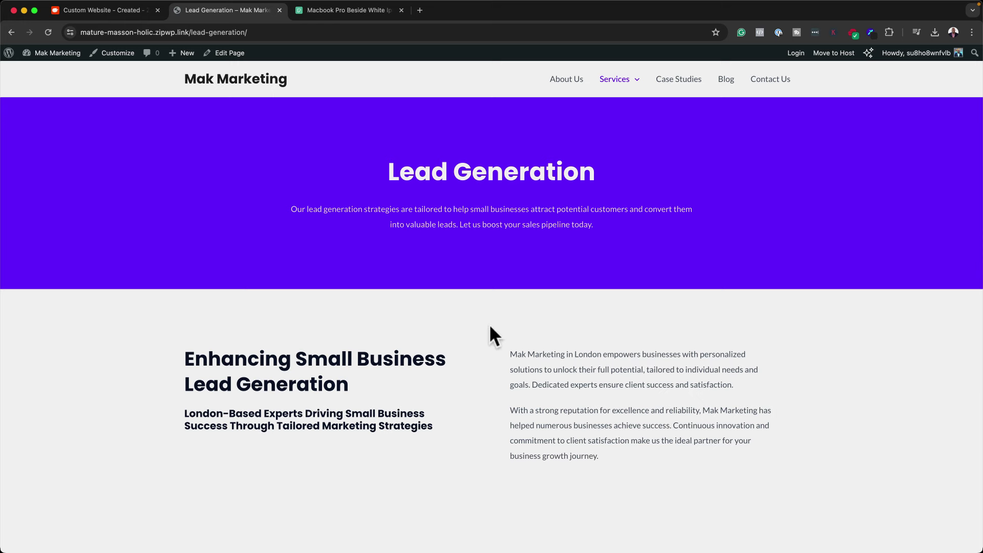
{"action": "scroll", "coordinate": [470, 367], "scroll_direction": "down", "scroll_amount": 7}
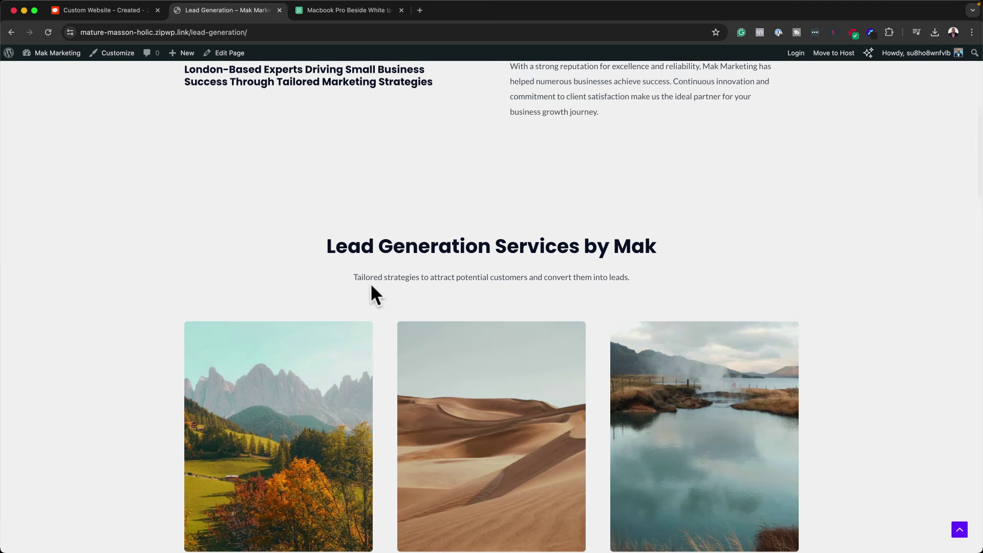
{"action": "scroll", "coordinate": [610, 323], "scroll_direction": "down", "scroll_amount": 3}
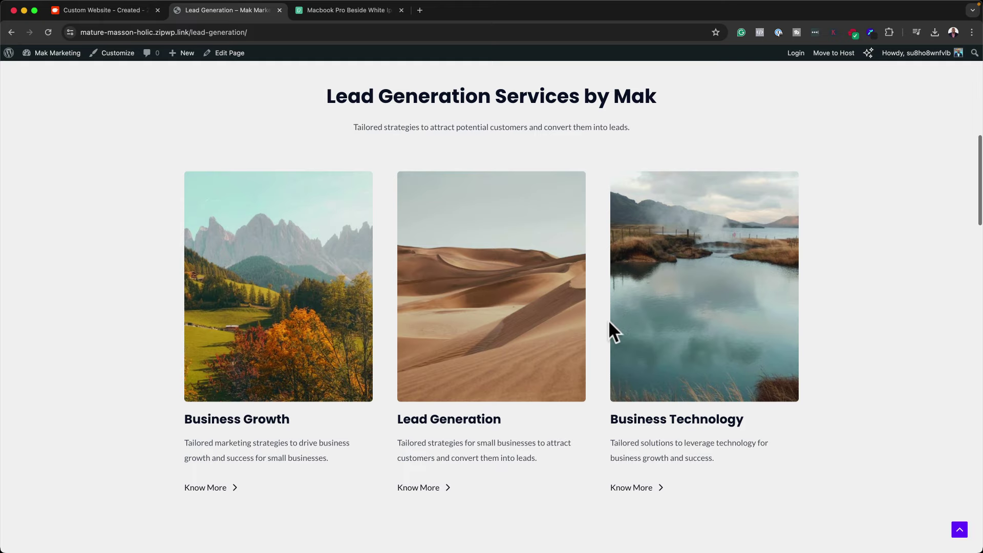
{"action": "scroll", "coordinate": [609, 323], "scroll_direction": "down", "scroll_amount": 8}
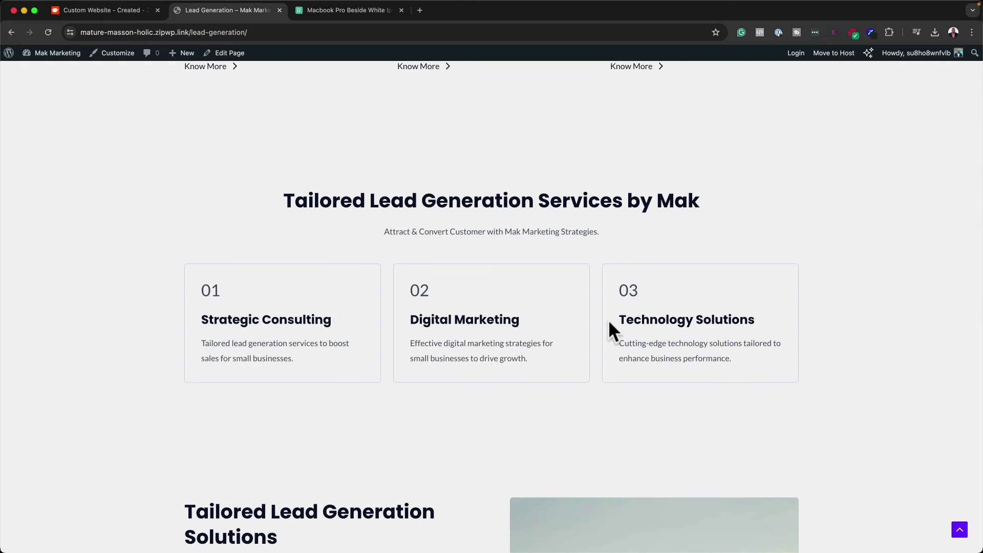
{"action": "scroll", "coordinate": [610, 322], "scroll_direction": "down", "scroll_amount": 1}
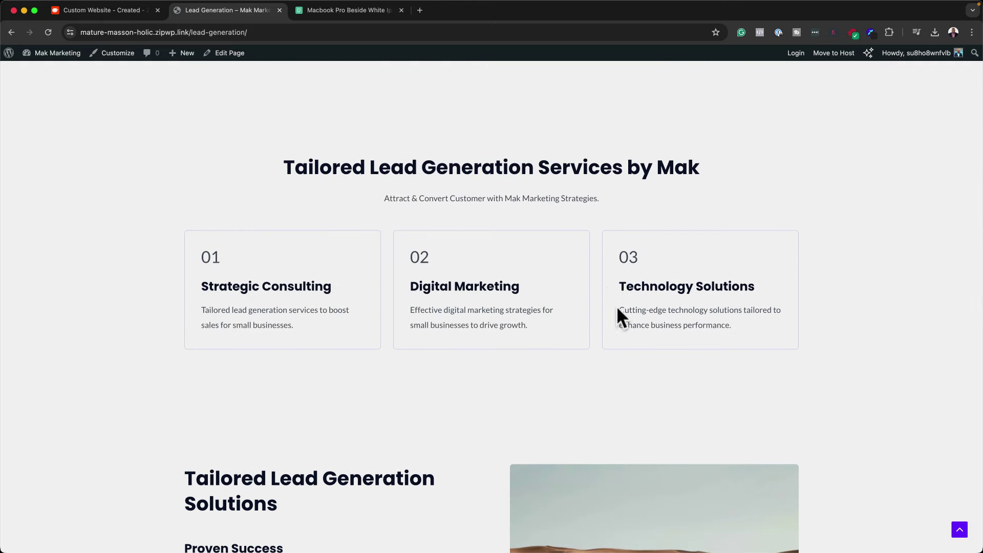
{"action": "scroll", "coordinate": [604, 292], "scroll_direction": "down", "scroll_amount": 5}
{"action": "scroll", "coordinate": [602, 294], "scroll_direction": "down", "scroll_amount": 5}
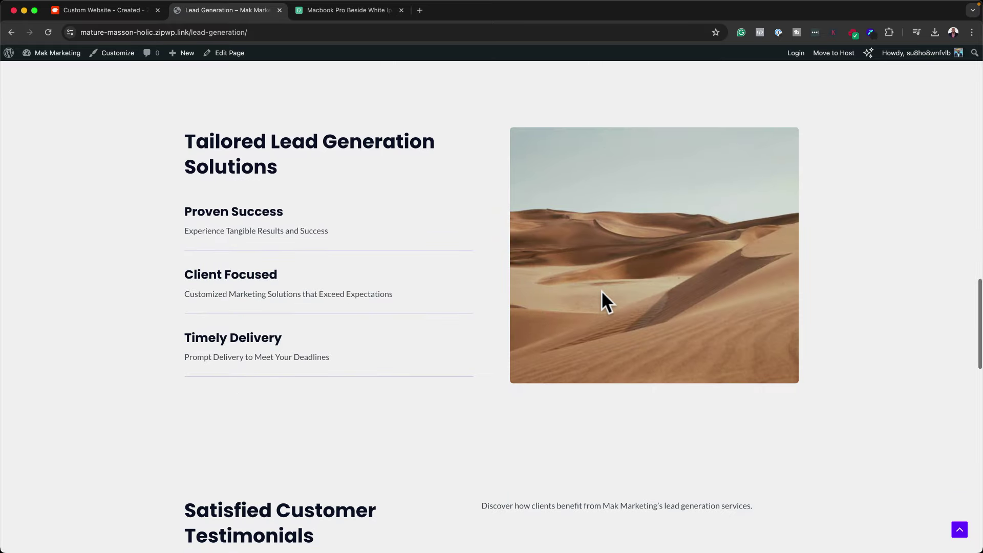
{"action": "scroll", "coordinate": [603, 302], "scroll_direction": "down", "scroll_amount": 8}
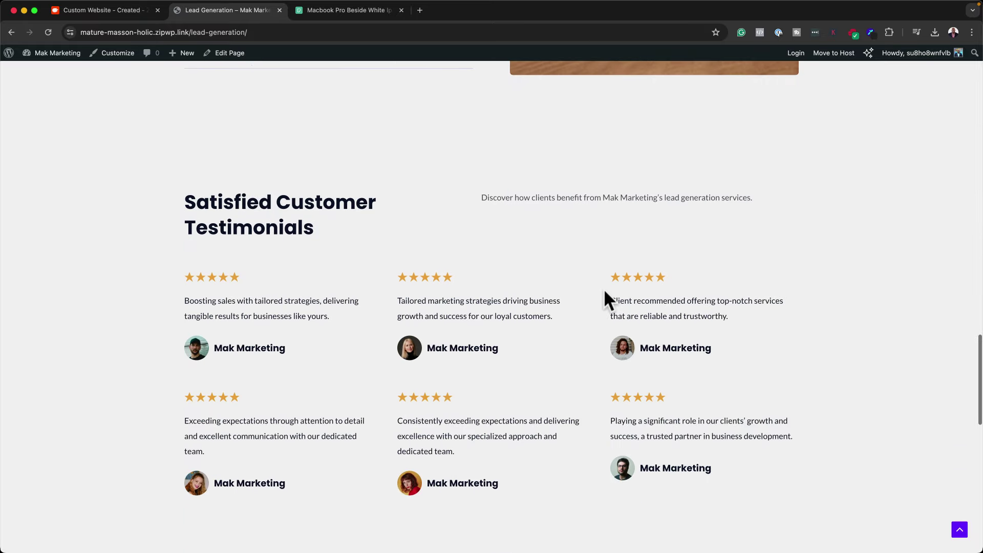
{"action": "scroll", "coordinate": [605, 292], "scroll_direction": "down", "scroll_amount": 5}
{"action": "scroll", "coordinate": [604, 288], "scroll_direction": "up", "scroll_amount": 20}
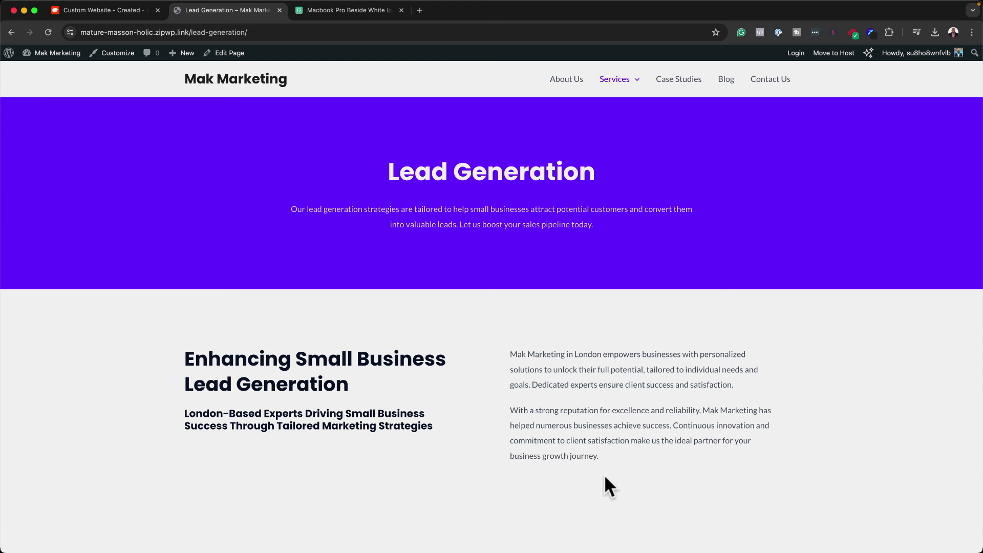
{"action": "scroll", "coordinate": [605, 475], "scroll_direction": "down", "scroll_amount": 1}
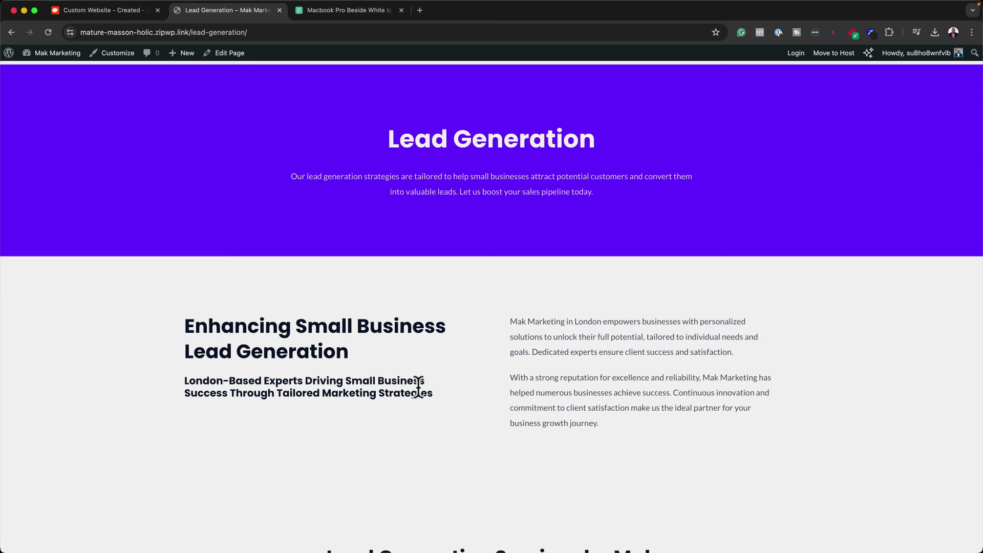
{"action": "scroll", "coordinate": [443, 395], "scroll_direction": "up", "scroll_amount": 1}
Open the Sales Optimization service page and review its content down to the "Boost Your Sales with Us" section.
{"action": "mouse_move", "coordinate": [645, 88]}
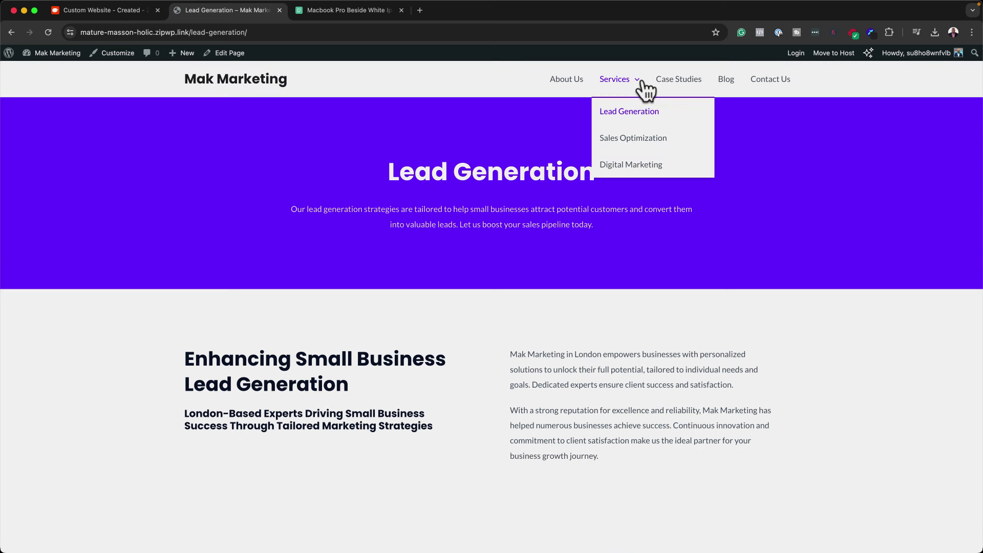
{"action": "left_click", "coordinate": [637, 141]}
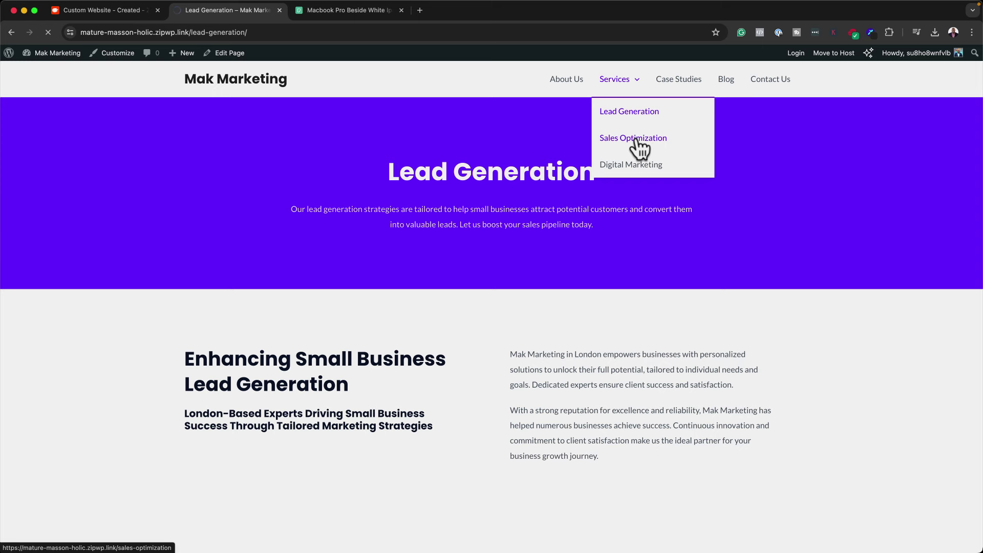
{"action": "scroll", "coordinate": [721, 345], "scroll_direction": "down", "scroll_amount": 6}
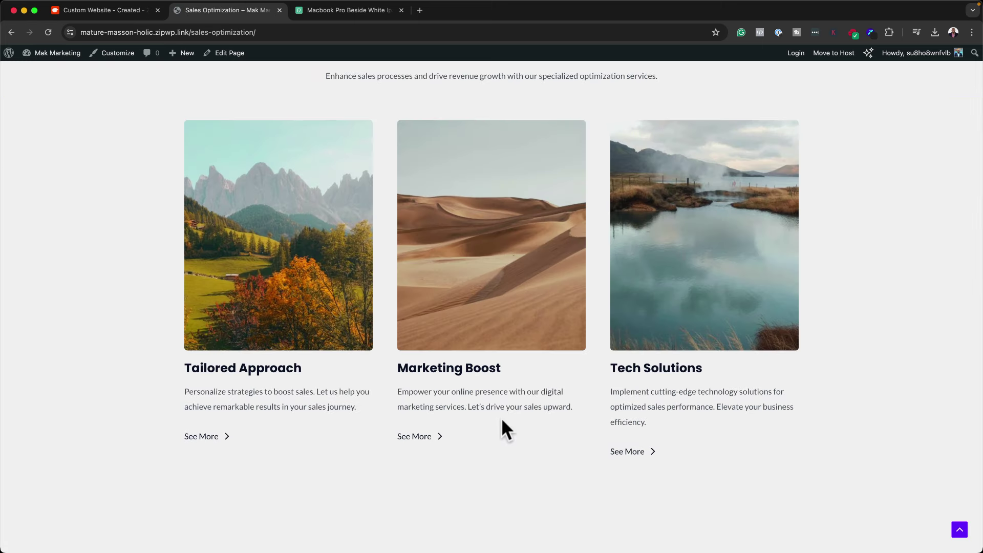
{"action": "scroll", "coordinate": [763, 368], "scroll_direction": "down", "scroll_amount": 1}
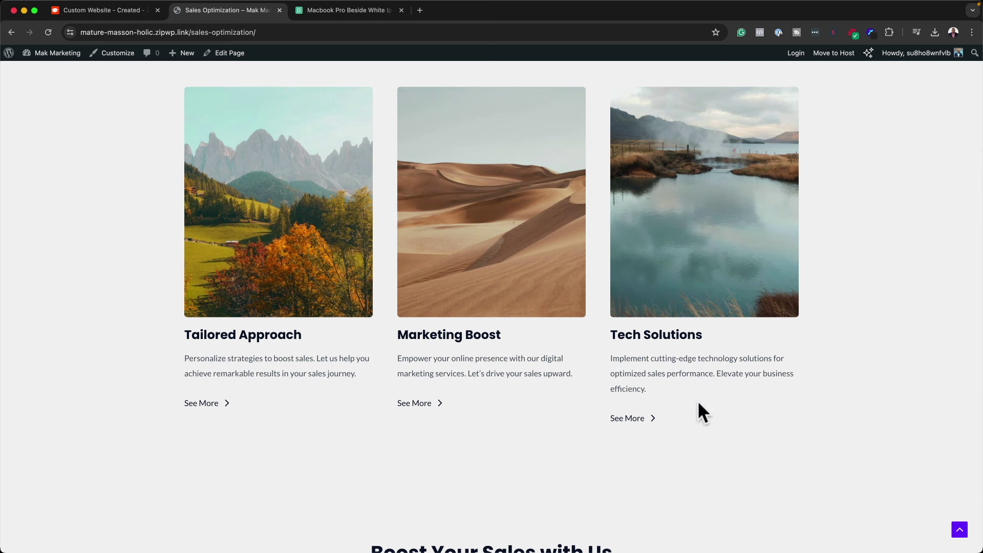
{"action": "scroll", "coordinate": [698, 400], "scroll_direction": "down", "scroll_amount": 1}
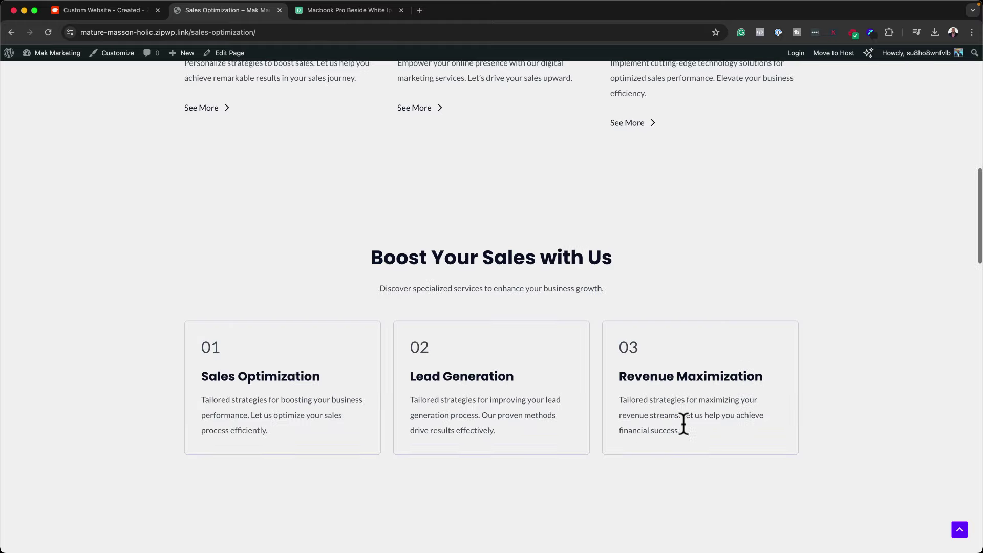
Review the rest of the Sales Optimization page, from the numbered services through the expertise, testimonials and team sections to the footer.
{"action": "scroll", "coordinate": [684, 424], "scroll_direction": "down", "scroll_amount": 3}
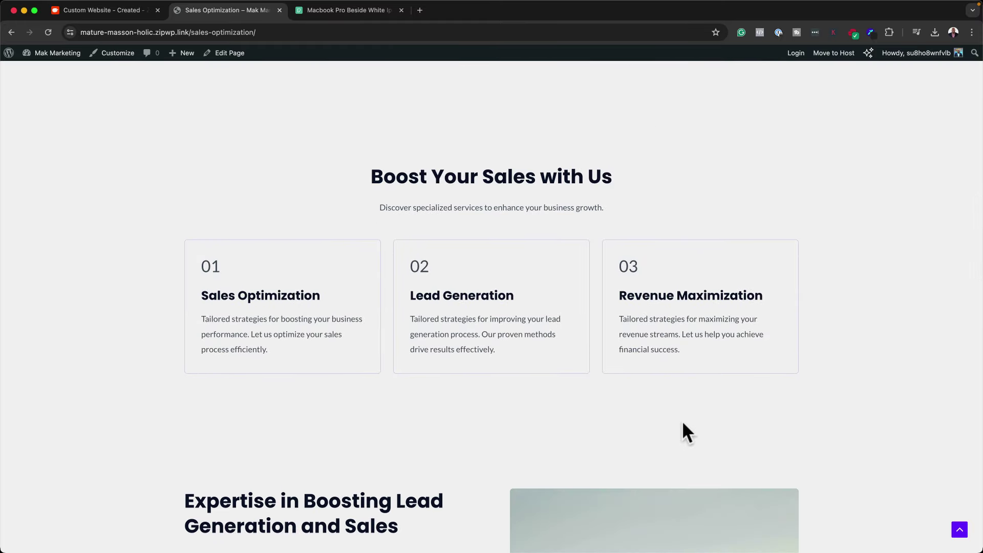
{"action": "scroll", "coordinate": [683, 423], "scroll_direction": "down", "scroll_amount": 4}
{"action": "scroll", "coordinate": [681, 420], "scroll_direction": "down", "scroll_amount": 4}
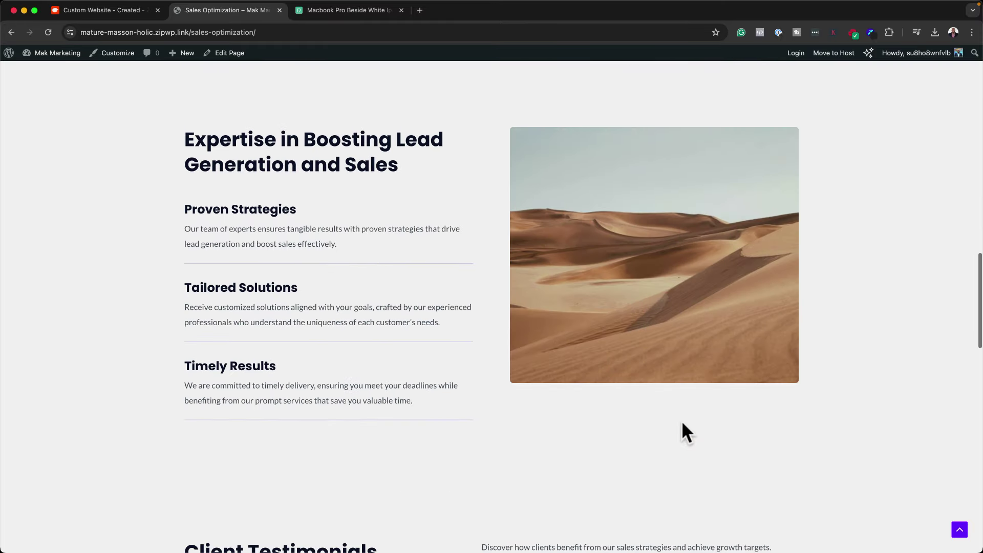
{"action": "scroll", "coordinate": [361, 385], "scroll_direction": "down", "scroll_amount": 10}
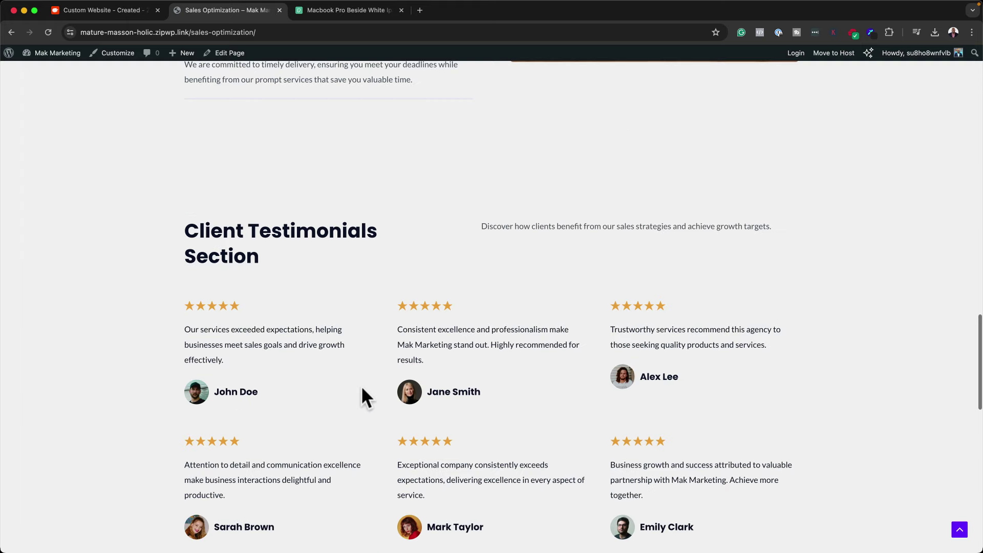
{"action": "scroll", "coordinate": [366, 395], "scroll_direction": "down", "scroll_amount": 3}
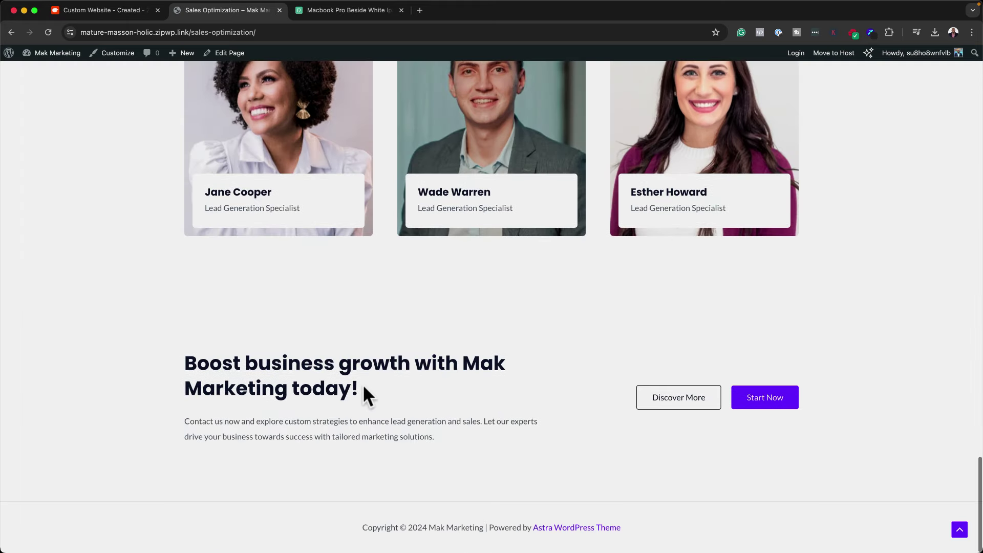
{"action": "scroll", "coordinate": [363, 384], "scroll_direction": "up", "scroll_amount": 15}
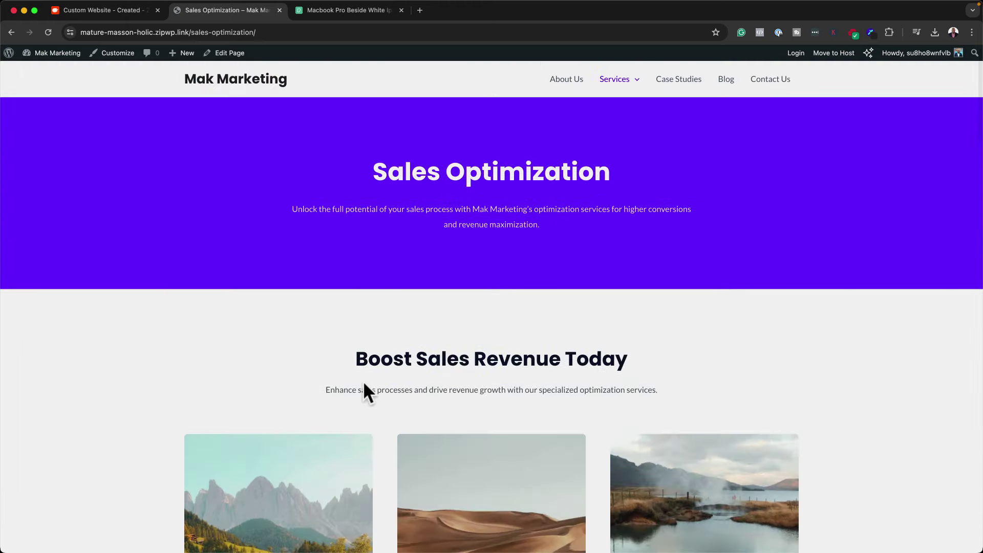
Open the Case Studies page and review its success stories, reasons to choose Mak Marketing, testimonials and closing call to action.
{"action": "left_click", "coordinate": [679, 80]}
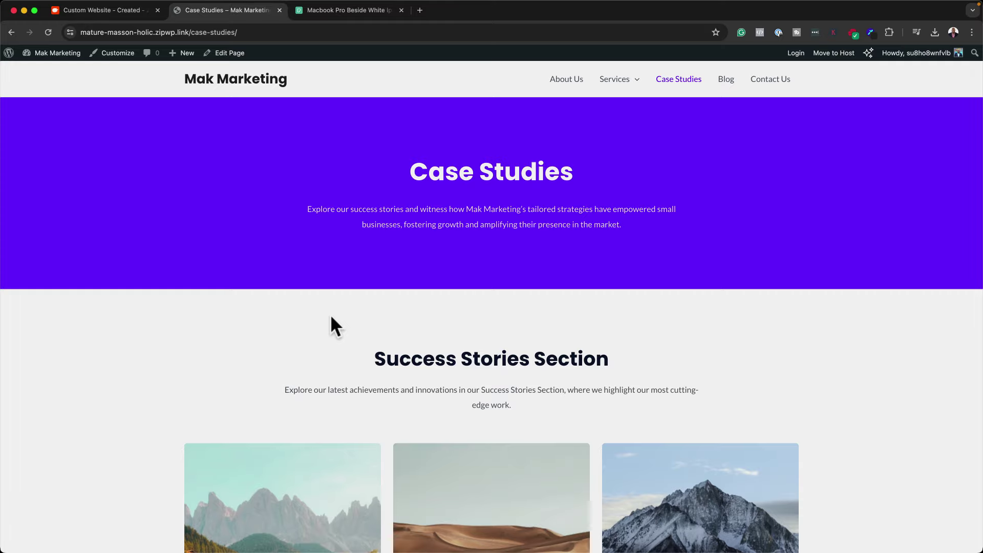
{"action": "scroll", "coordinate": [331, 317], "scroll_direction": "down", "scroll_amount": 8}
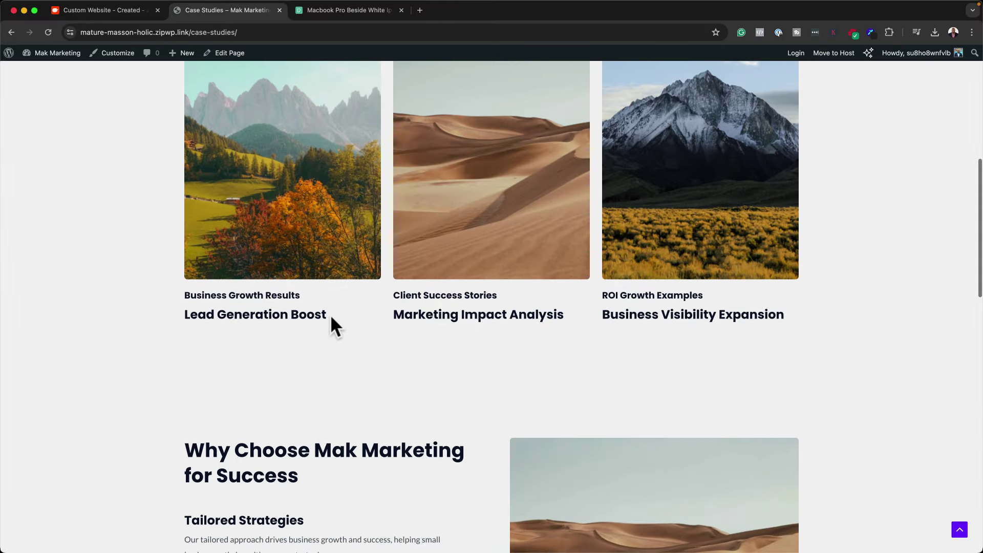
{"action": "scroll", "coordinate": [330, 322], "scroll_direction": "down", "scroll_amount": 2}
{"action": "scroll", "coordinate": [358, 231], "scroll_direction": "up", "scroll_amount": 2}
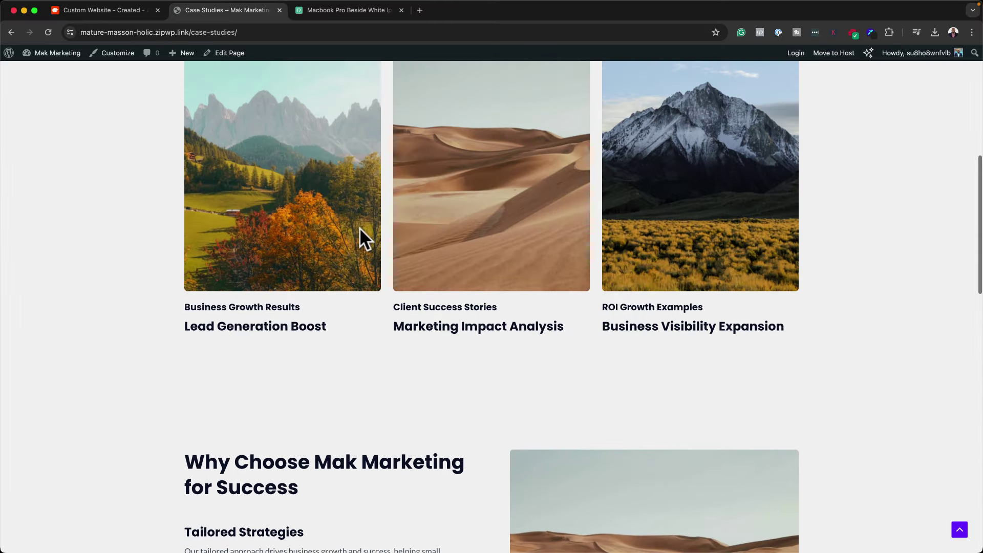
{"action": "scroll", "coordinate": [359, 228], "scroll_direction": "up", "scroll_amount": 4}
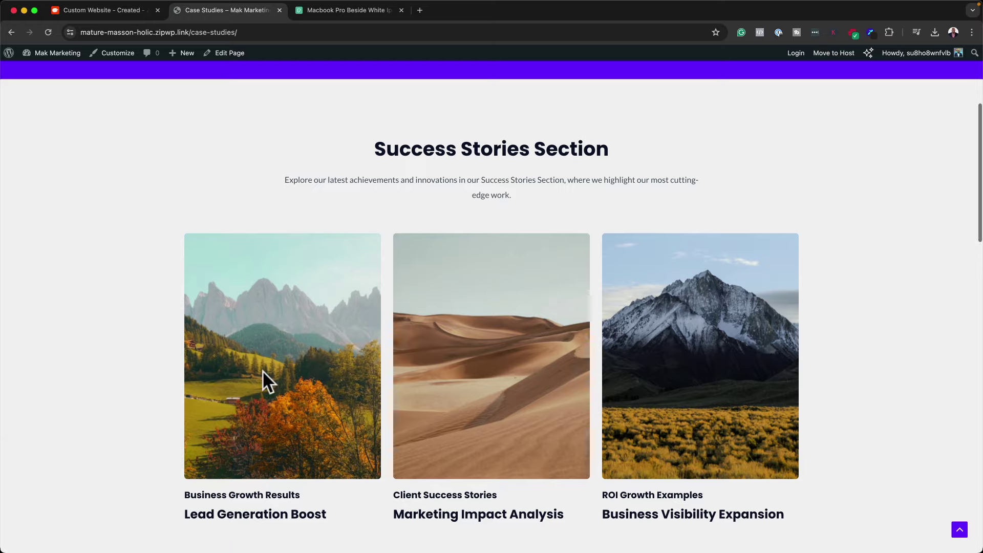
{"action": "scroll", "coordinate": [263, 372], "scroll_direction": "down", "scroll_amount": 13}
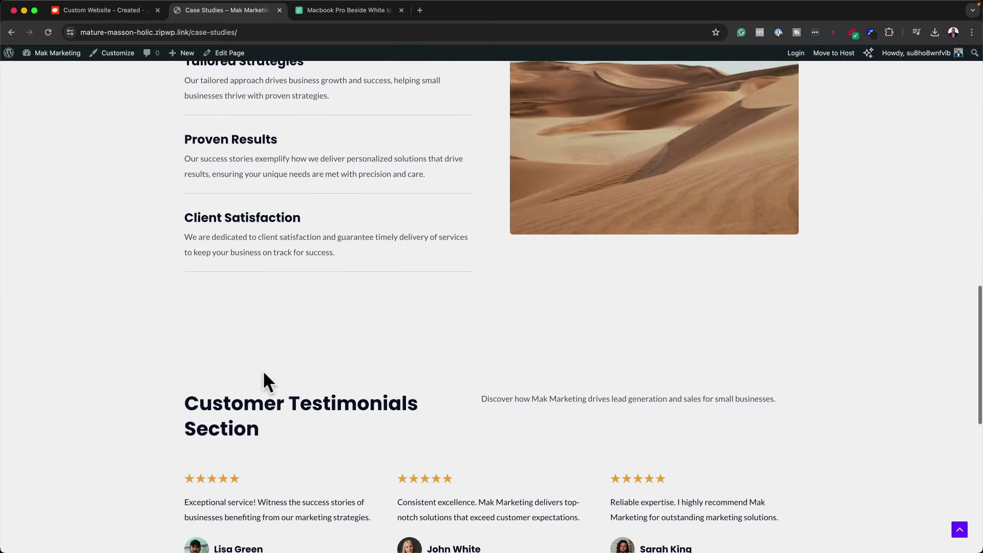
{"action": "scroll", "coordinate": [264, 373], "scroll_direction": "down", "scroll_amount": 9}
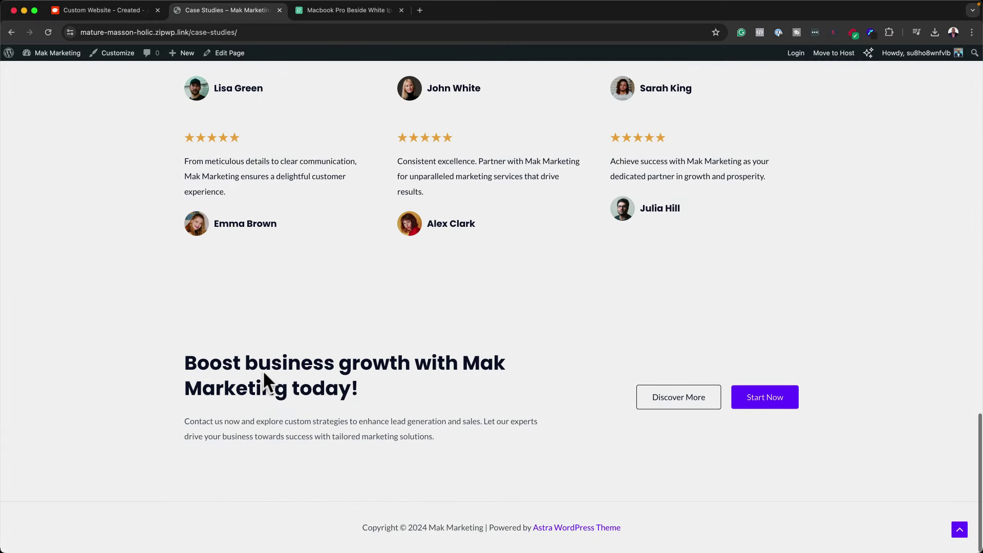
{"action": "key", "text": "Home"}
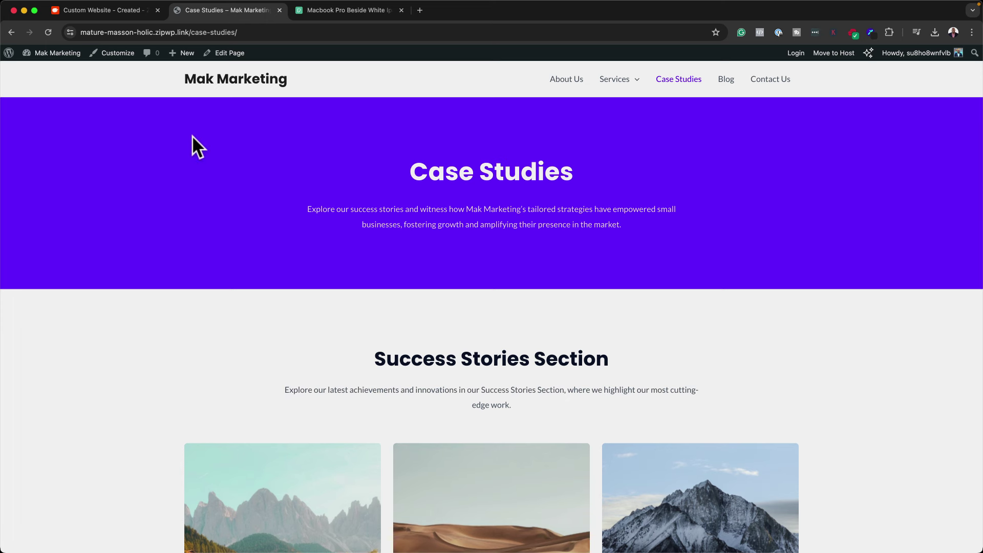
Open the Case Studies page for editing and browse the Design Library's general, Page Header, Features and Contact Form patterns.
{"action": "left_click", "coordinate": [238, 54]}
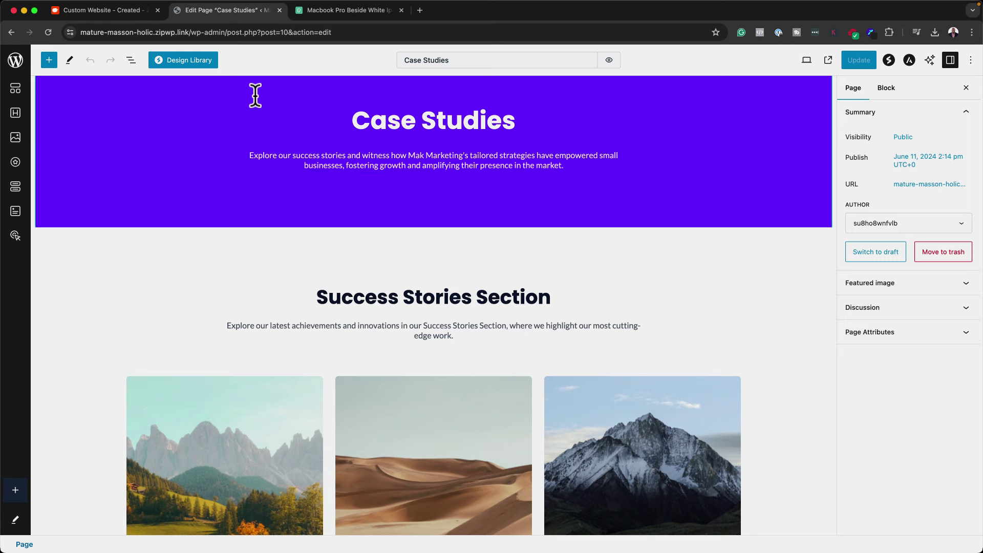
{"action": "left_click", "coordinate": [191, 61]}
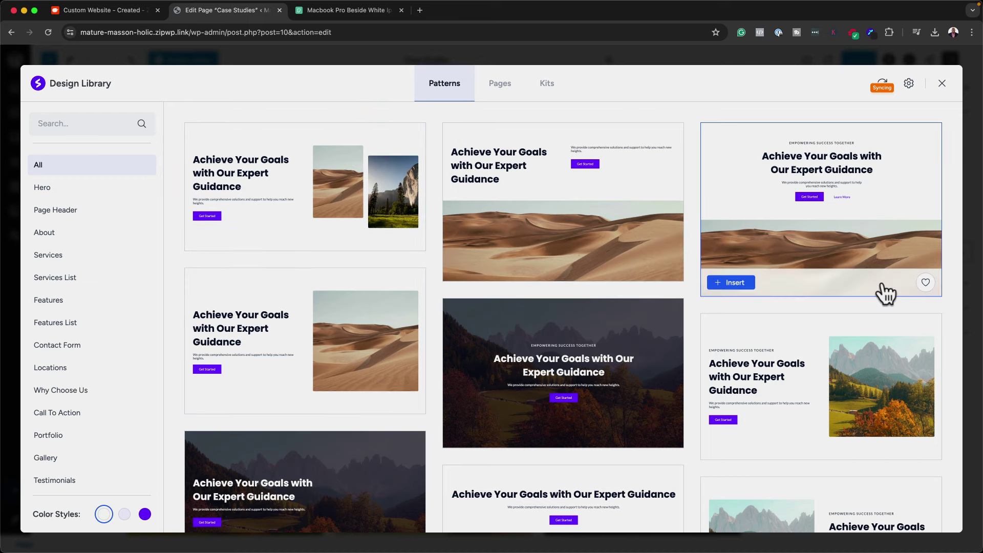
{"action": "scroll", "coordinate": [904, 300], "scroll_direction": "down", "scroll_amount": 3}
{"action": "scroll", "coordinate": [905, 300], "scroll_direction": "down", "scroll_amount": 10}
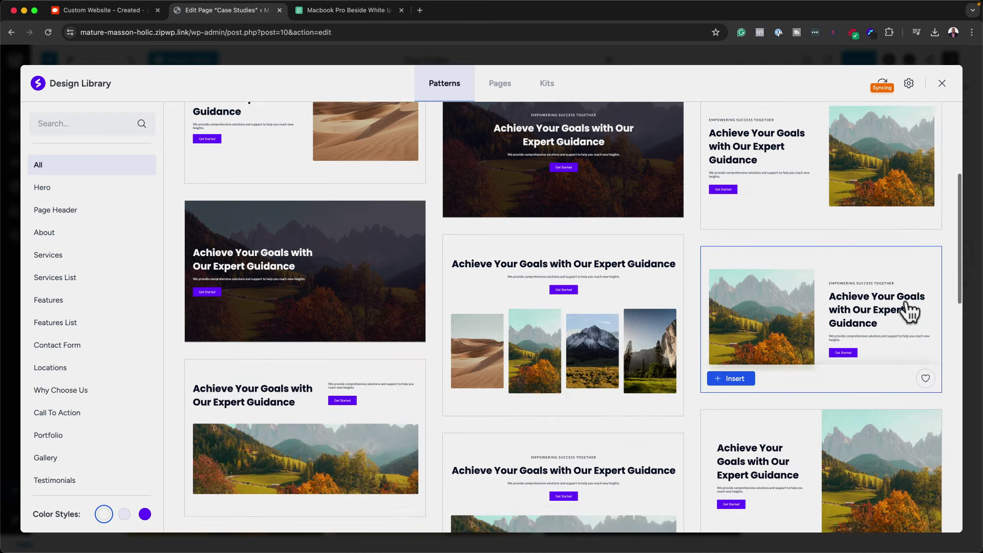
{"action": "scroll", "coordinate": [911, 310], "scroll_direction": "down", "scroll_amount": 7}
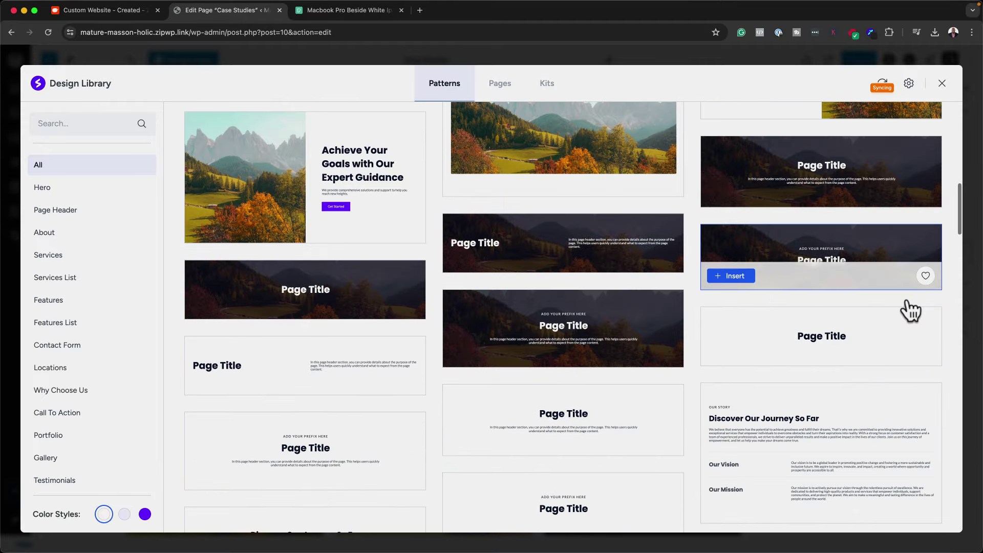
{"action": "left_click", "coordinate": [60, 217]}
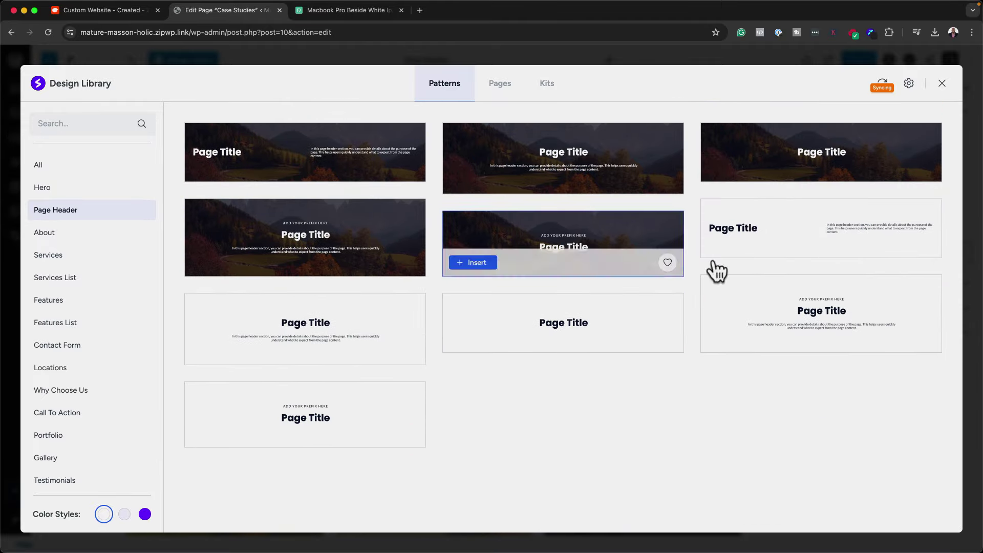
{"action": "left_click", "coordinate": [60, 306]}
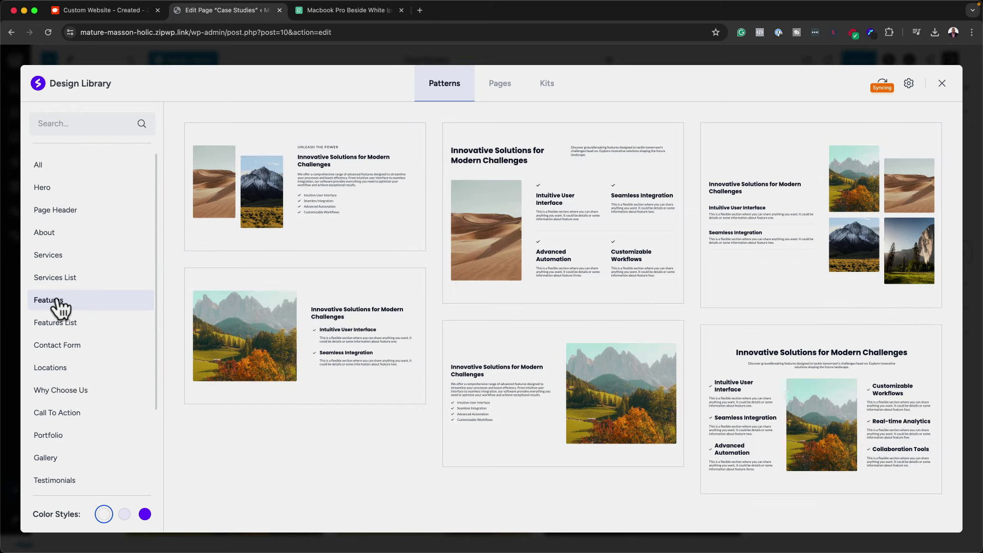
{"action": "left_click", "coordinate": [64, 342]}
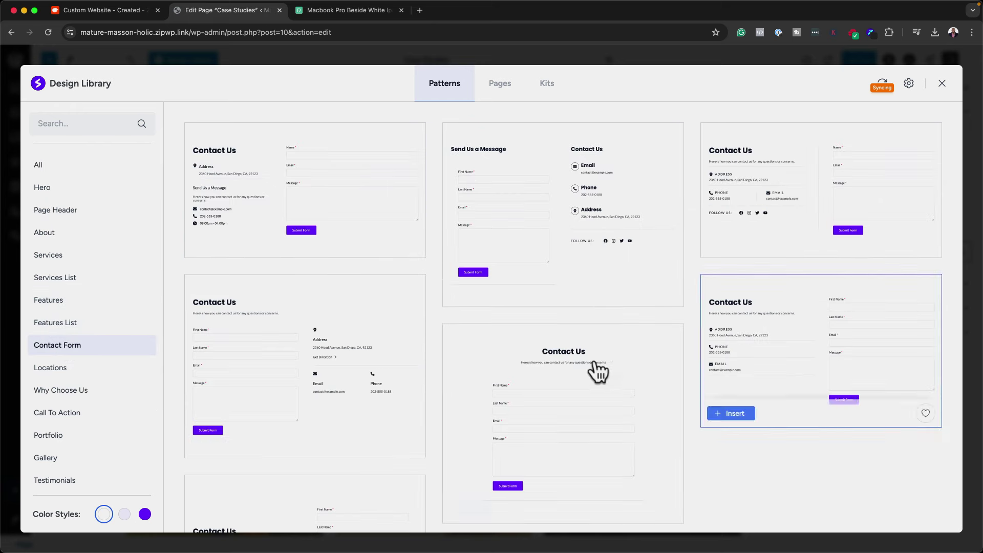
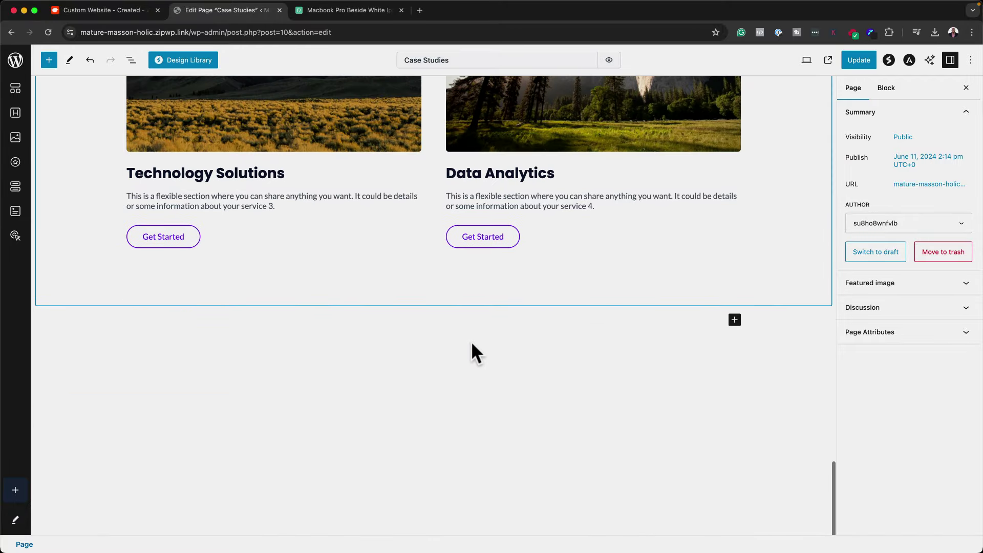
Move the inserted "Innovative Solutions for Growth" services container directly below the page's first container and select its heading Info Box.
{"action": "scroll", "coordinate": [471, 341], "scroll_direction": "up", "scroll_amount": 6}
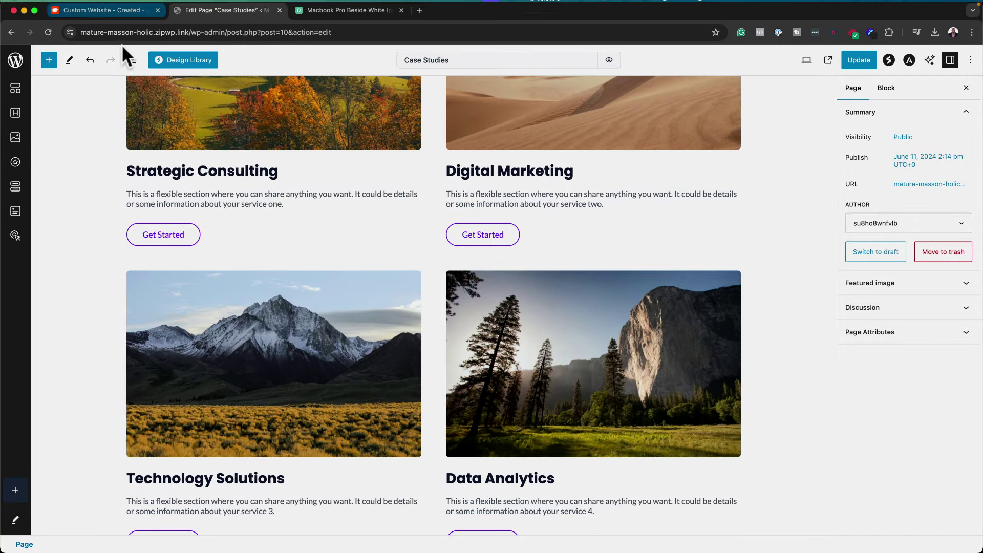
{"action": "left_click", "coordinate": [131, 60]}
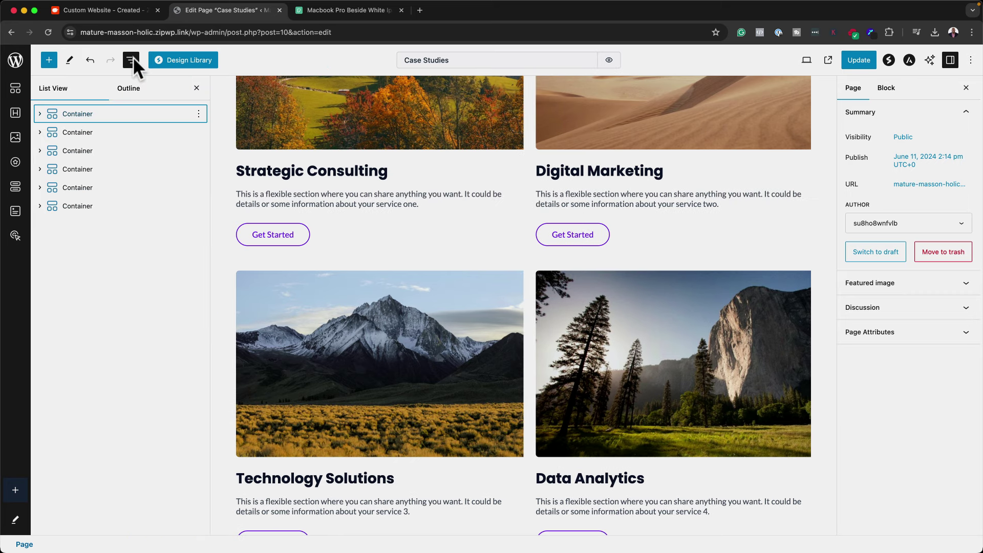
{"action": "left_click", "coordinate": [107, 206]}
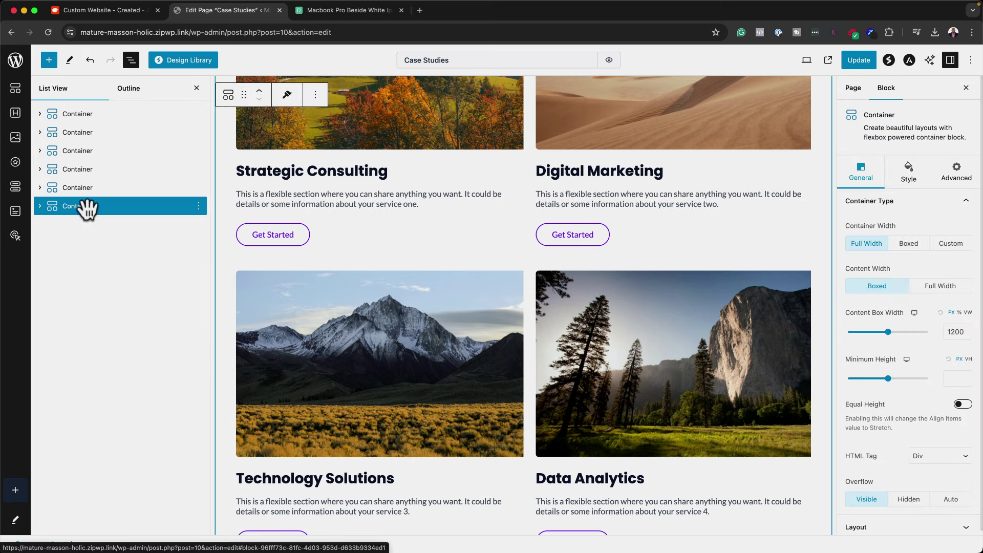
{"action": "left_click_drag", "start_coordinate": [90, 198], "coordinate": [95, 149]}
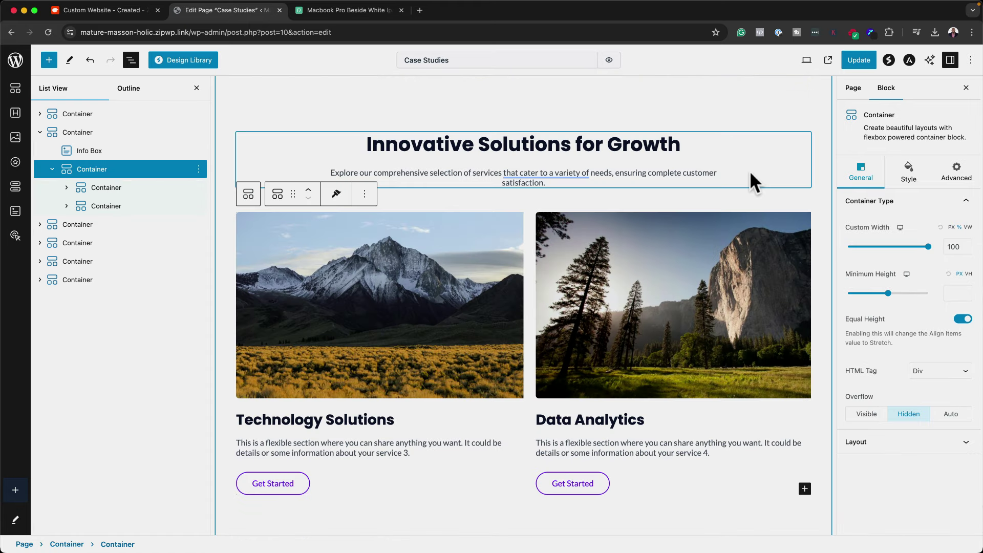
{"action": "left_click", "coordinate": [751, 177]}
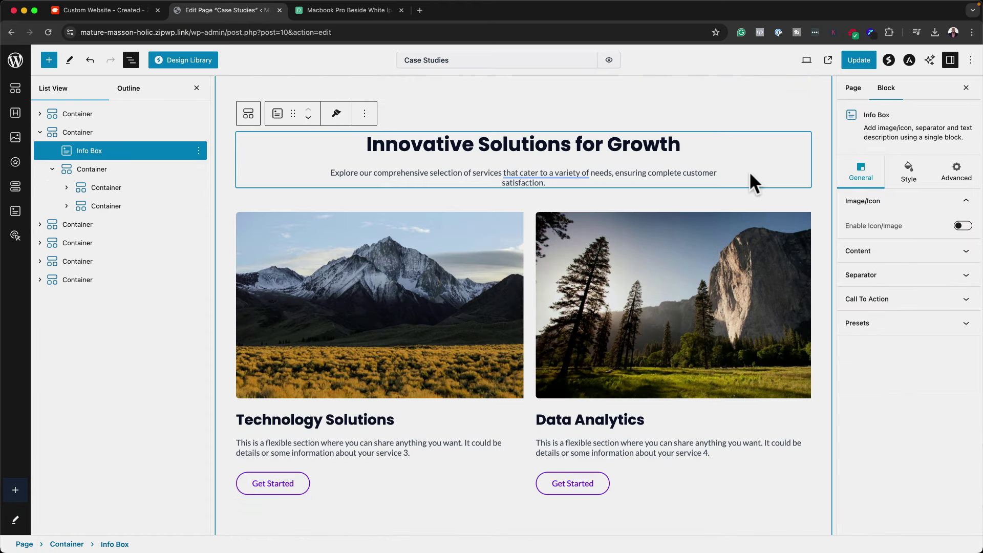
{"action": "key", "text": "super+s"}
Ask the AI Assistant to fix the grammar of the "Innovative Solutions for Growth" description, and choose its Something Else option.
{"action": "left_click", "coordinate": [932, 62]}
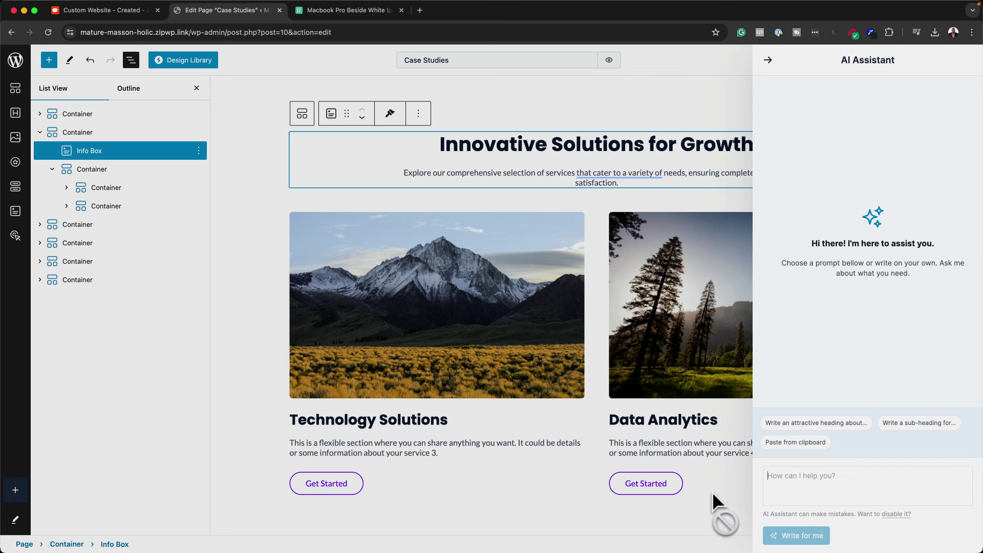
{"action": "left_click", "coordinate": [617, 109]}
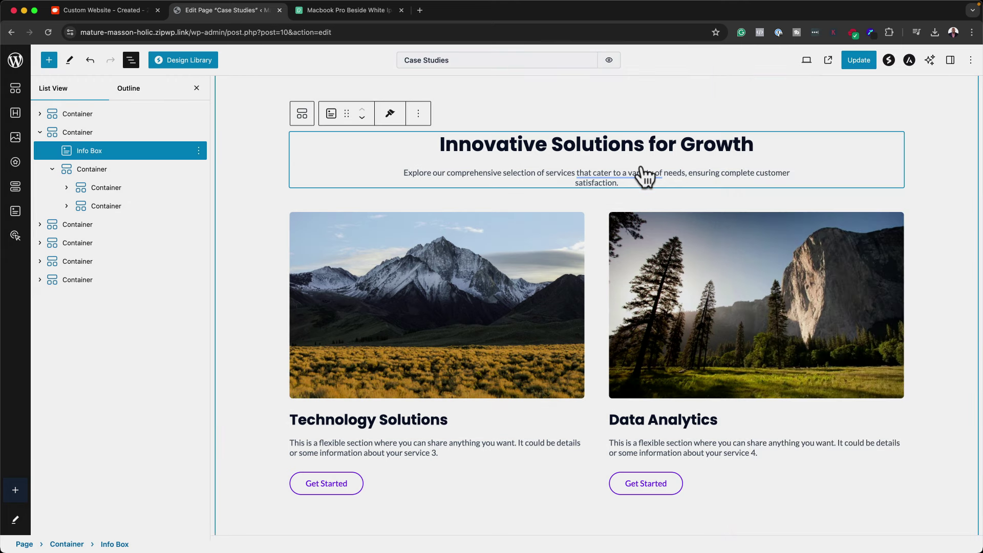
{"action": "left_click", "coordinate": [688, 174]}
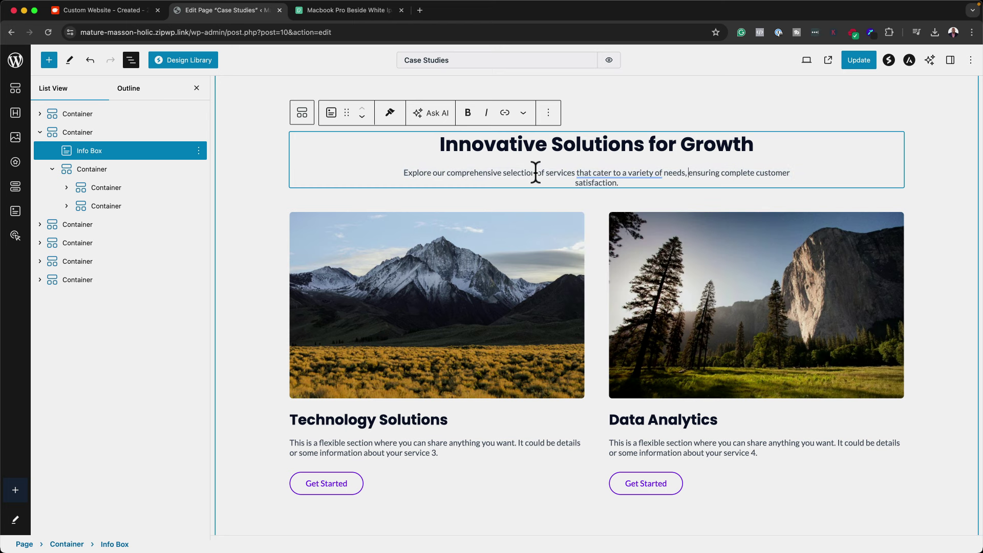
{"action": "left_click", "coordinate": [436, 114]}
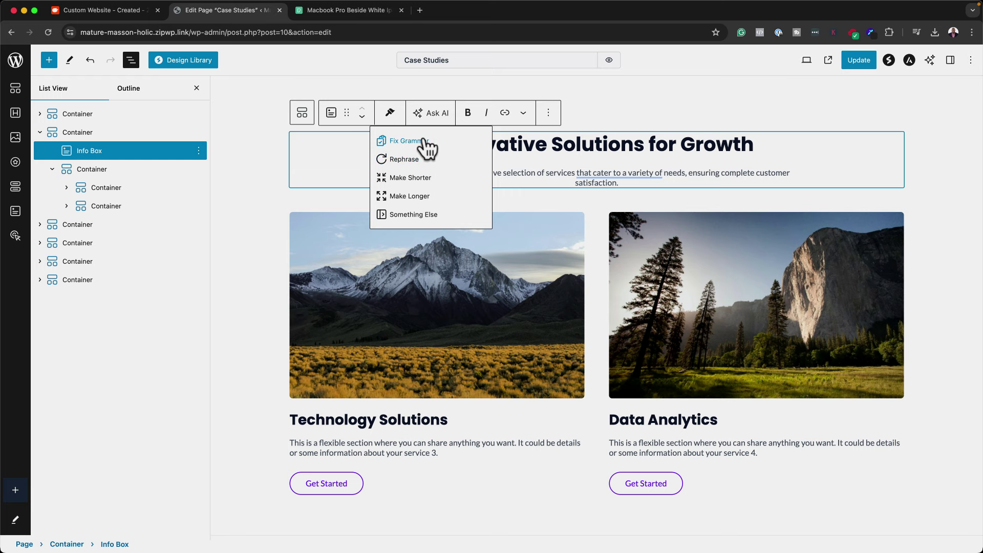
{"action": "left_click", "coordinate": [410, 141]}
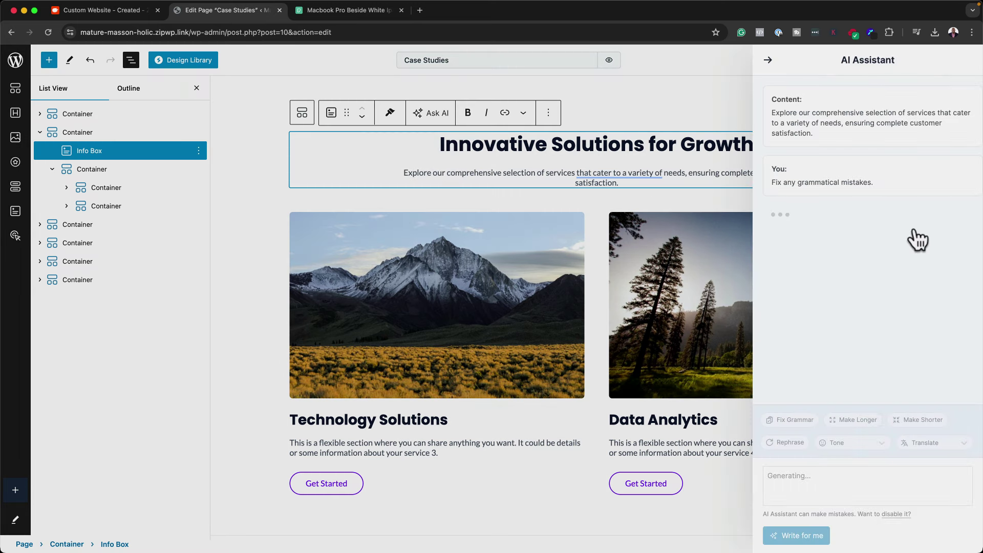
{"action": "left_click", "coordinate": [804, 279]}
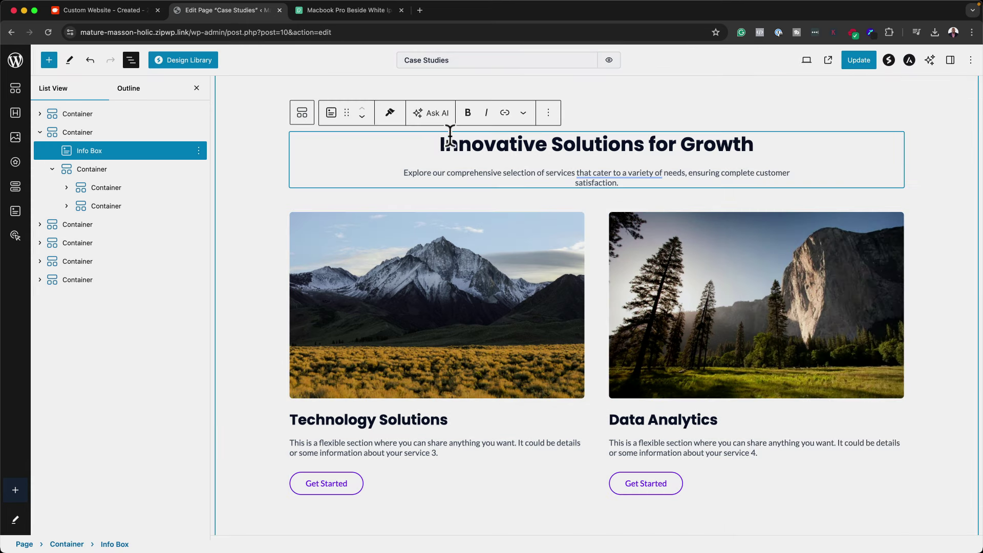
{"action": "left_click", "coordinate": [431, 112]}
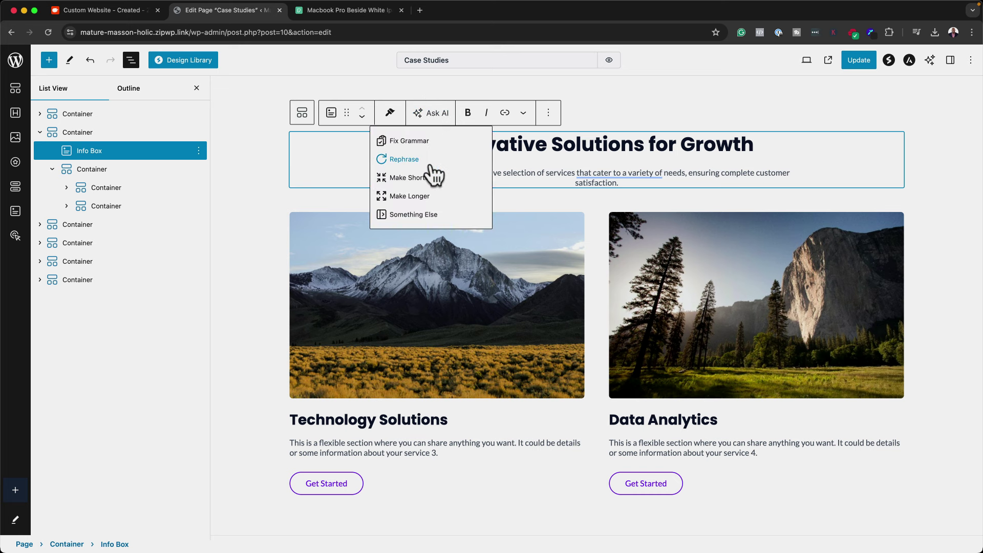
{"action": "left_click", "coordinate": [427, 215]}
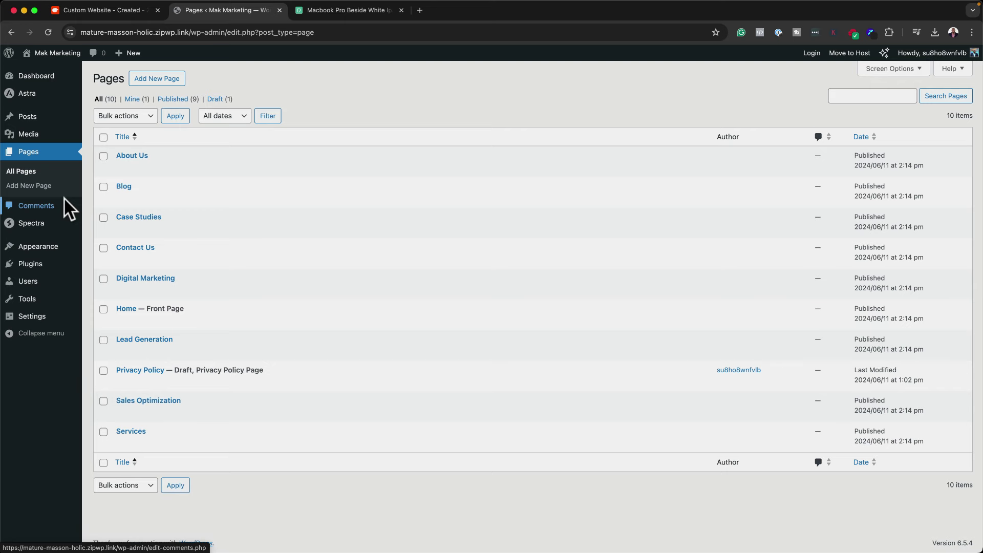
{"action": "mouse_move", "coordinate": [31, 92]}
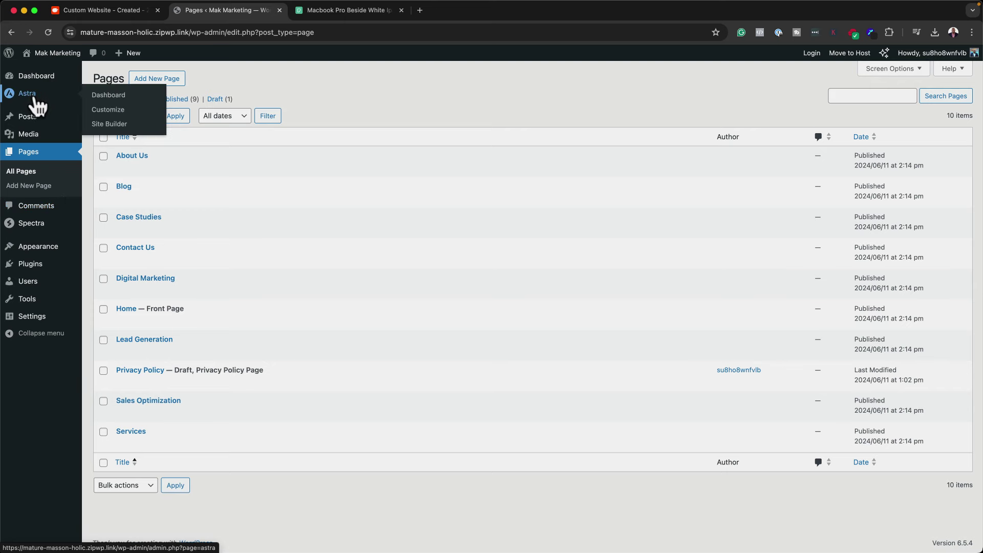
{"action": "mouse_move", "coordinate": [24, 228]}
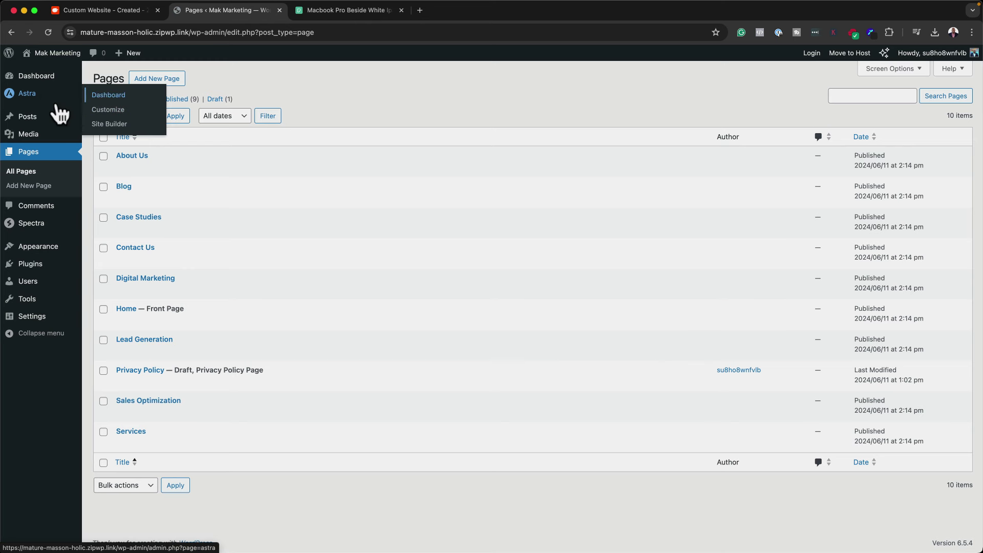
Open the Astra theme dashboard and review its quick settings, useful plugins and Astra Pro modules.
{"action": "left_click", "coordinate": [101, 96]}
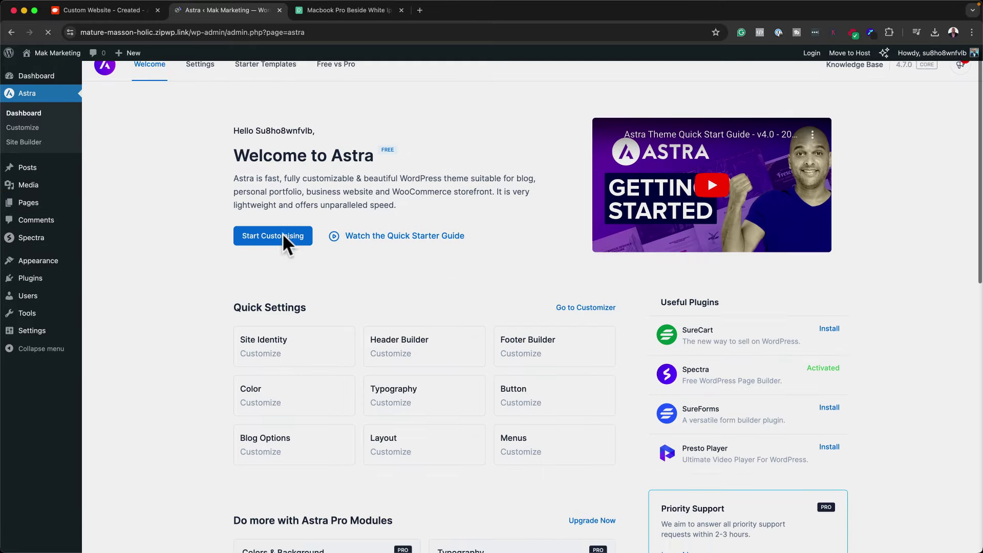
{"action": "scroll", "coordinate": [282, 233], "scroll_direction": "down", "scroll_amount": 3}
{"action": "scroll", "coordinate": [282, 240], "scroll_direction": "down", "scroll_amount": 2}
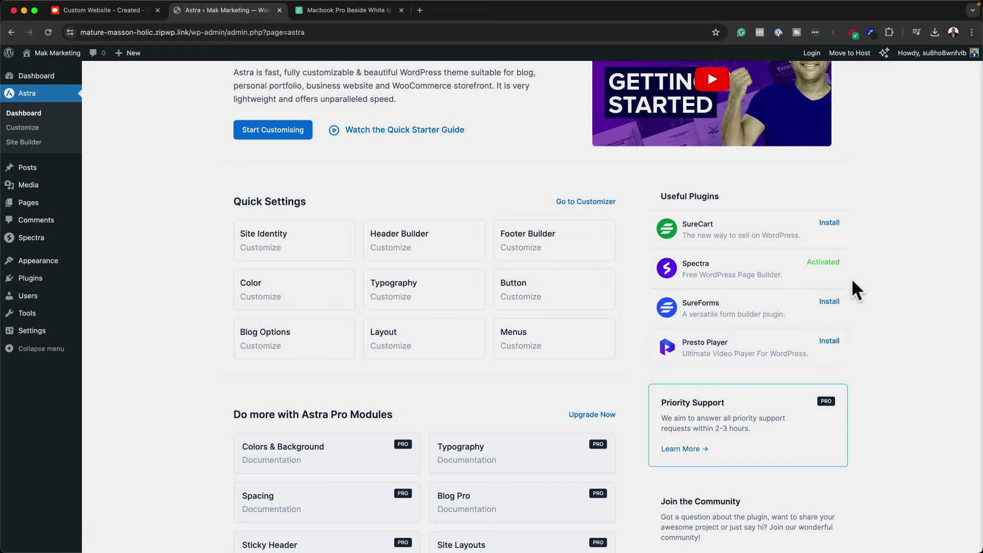
{"action": "scroll", "coordinate": [435, 297], "scroll_direction": "down", "scroll_amount": 5}
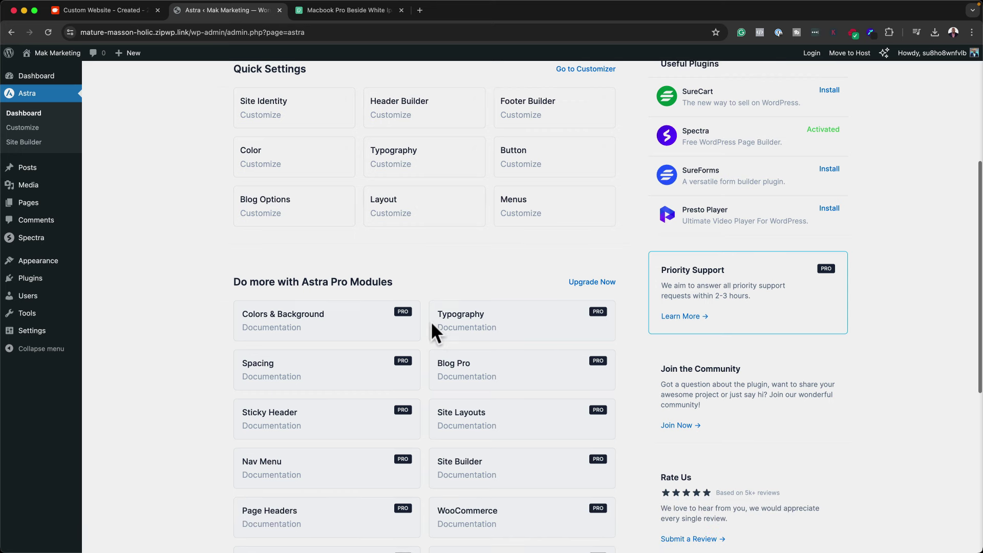
{"action": "scroll", "coordinate": [431, 321], "scroll_direction": "down", "scroll_amount": 1}
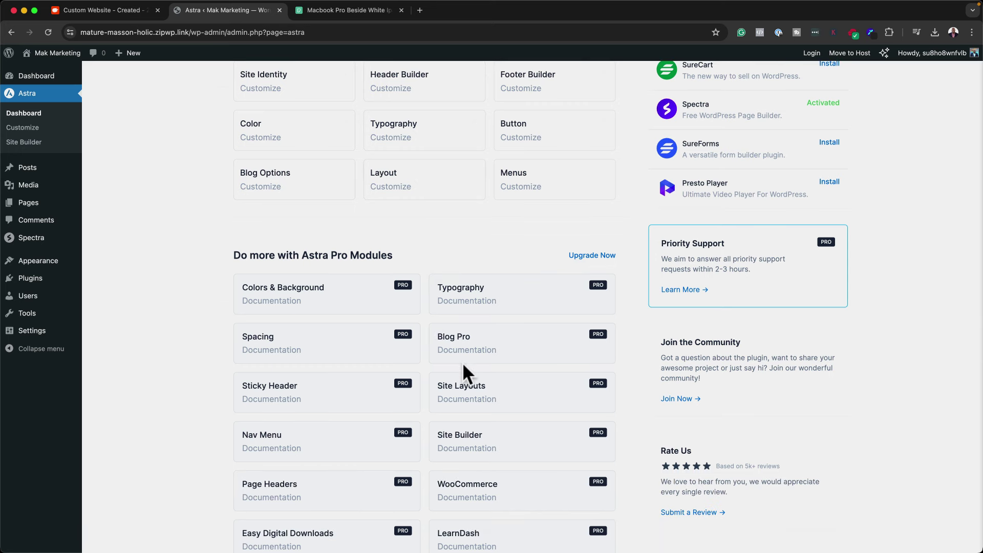
{"action": "scroll", "coordinate": [438, 309], "scroll_direction": "down", "scroll_amount": 1}
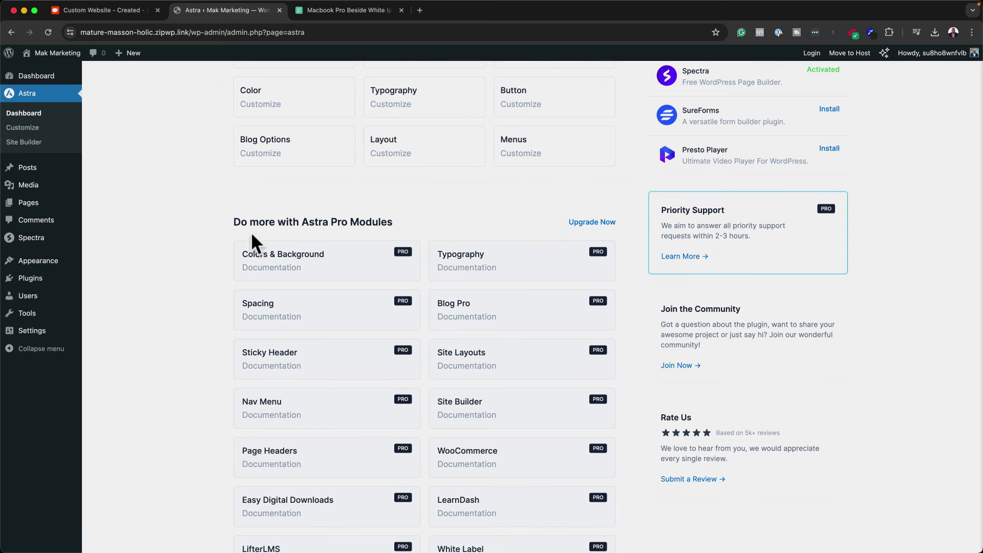
{"action": "scroll", "coordinate": [219, 266], "scroll_direction": "down", "scroll_amount": 1}
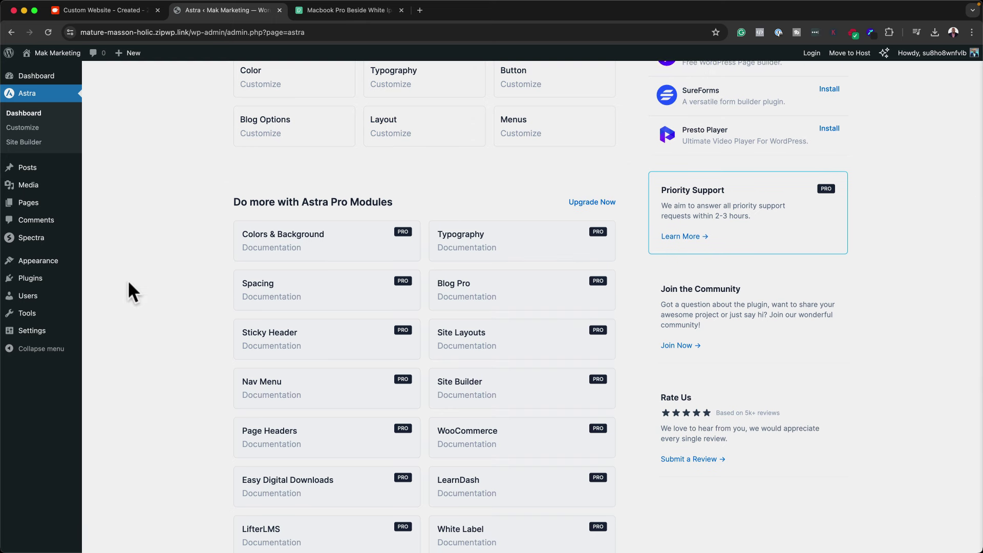
Open the global typography settings in the site Customizer and set the body font family to Poppins.
{"action": "mouse_move", "coordinate": [67, 269]}
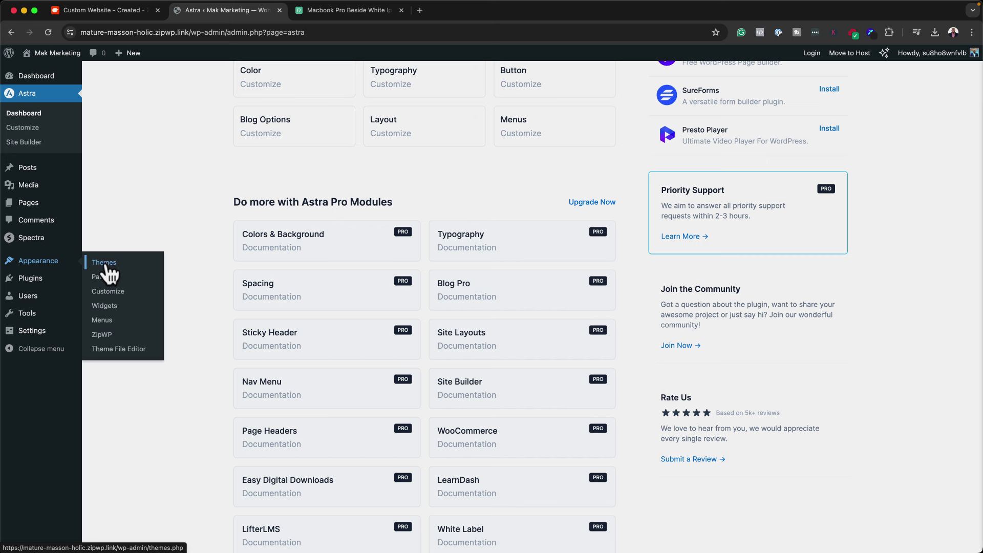
{"action": "left_click", "coordinate": [108, 290]}
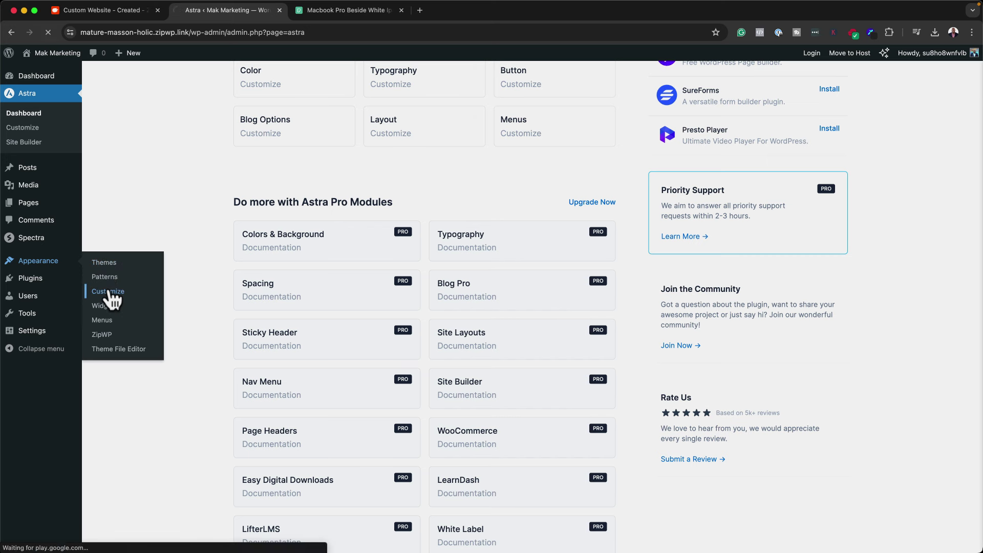
{"action": "left_click", "coordinate": [142, 192]}
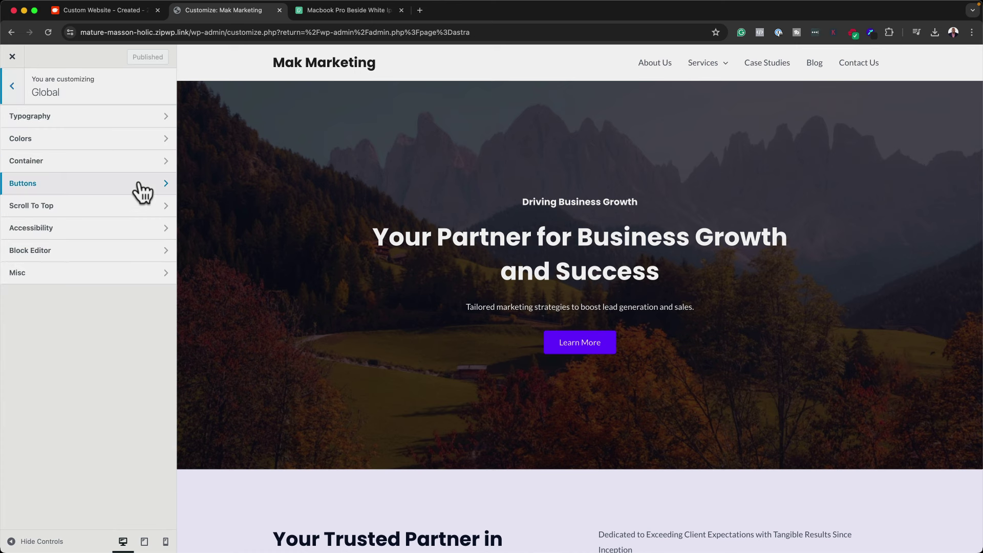
{"action": "left_click", "coordinate": [122, 128]}
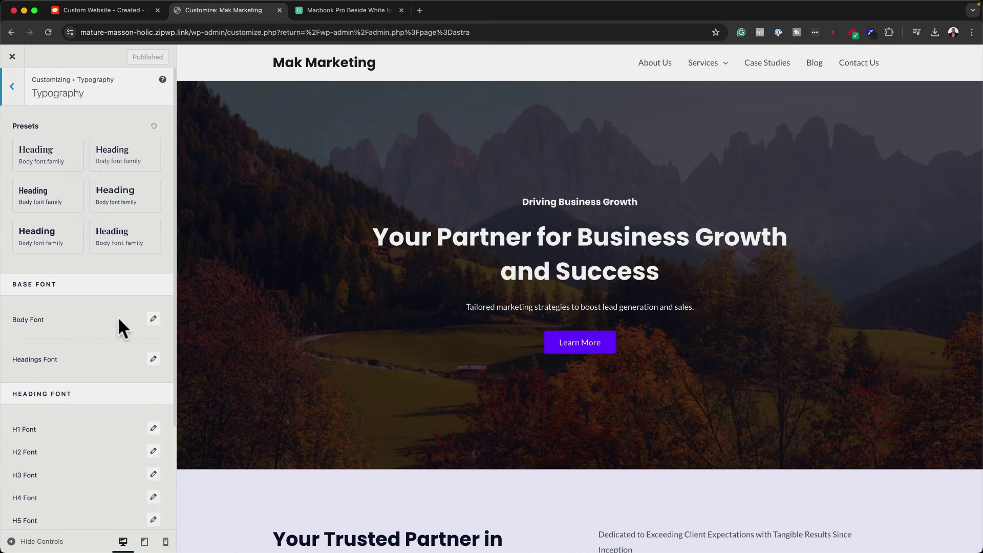
{"action": "left_click", "coordinate": [154, 319]}
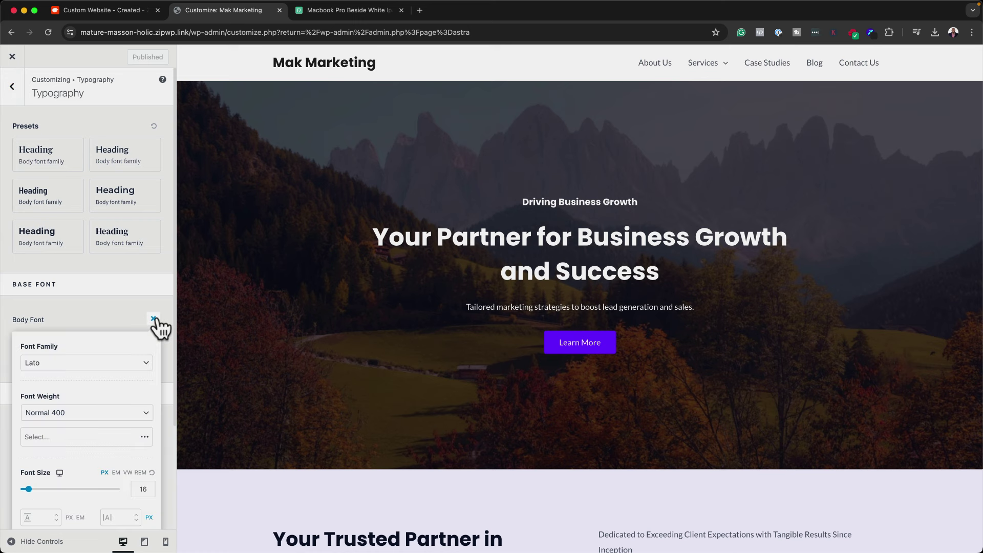
{"action": "left_click", "coordinate": [113, 365]}
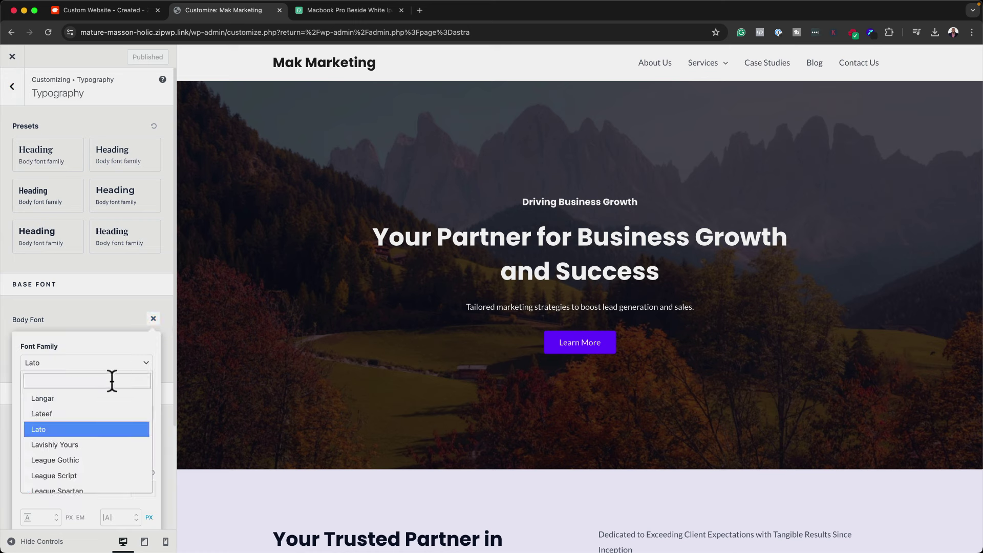
{"action": "left_click", "coordinate": [112, 382]}
{"action": "type", "text": "popp"}
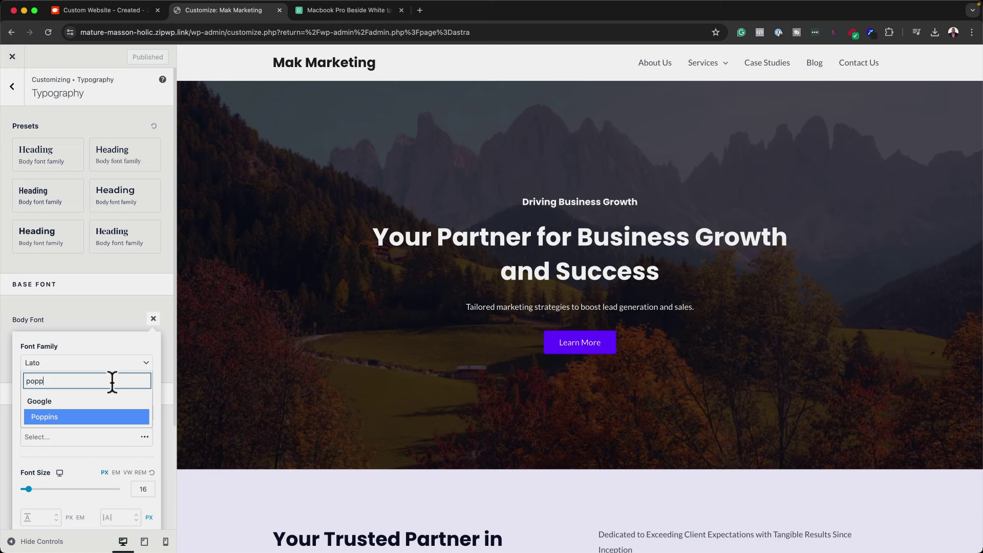
{"action": "left_click", "coordinate": [105, 420]}
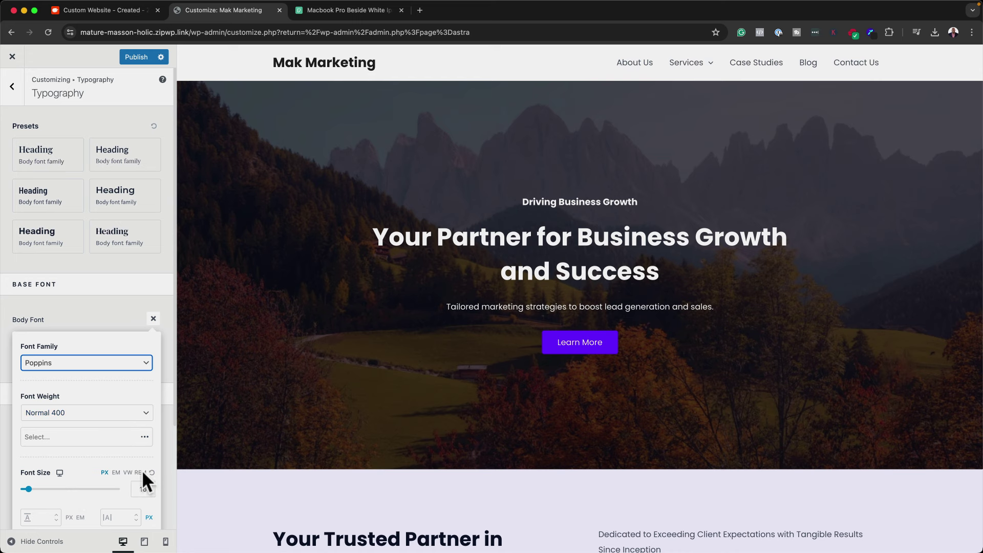
Set the body font size to 17 px, then check the homepage preview and the available heading font options.
{"action": "left_click", "coordinate": [148, 487]}
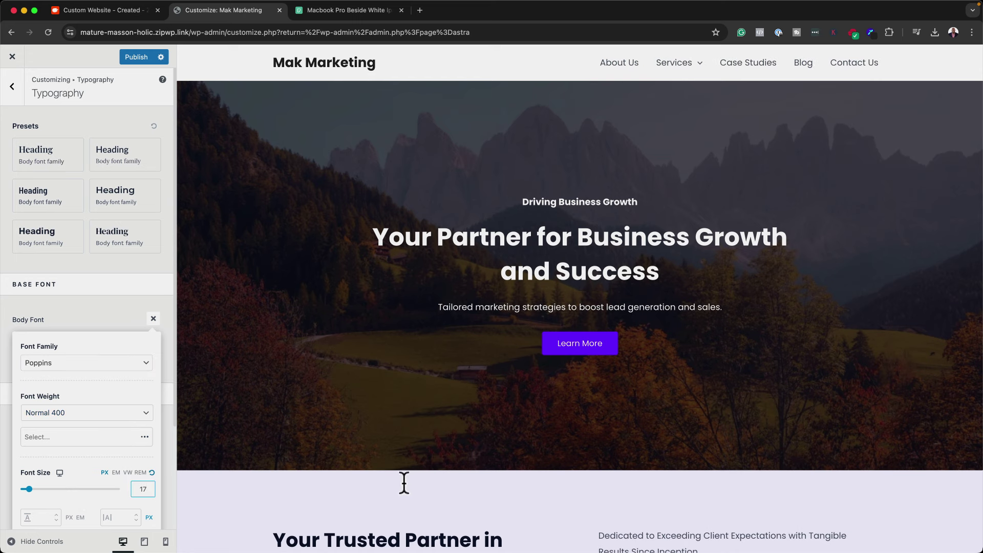
{"action": "scroll", "coordinate": [429, 438], "scroll_direction": "down", "scroll_amount": 5}
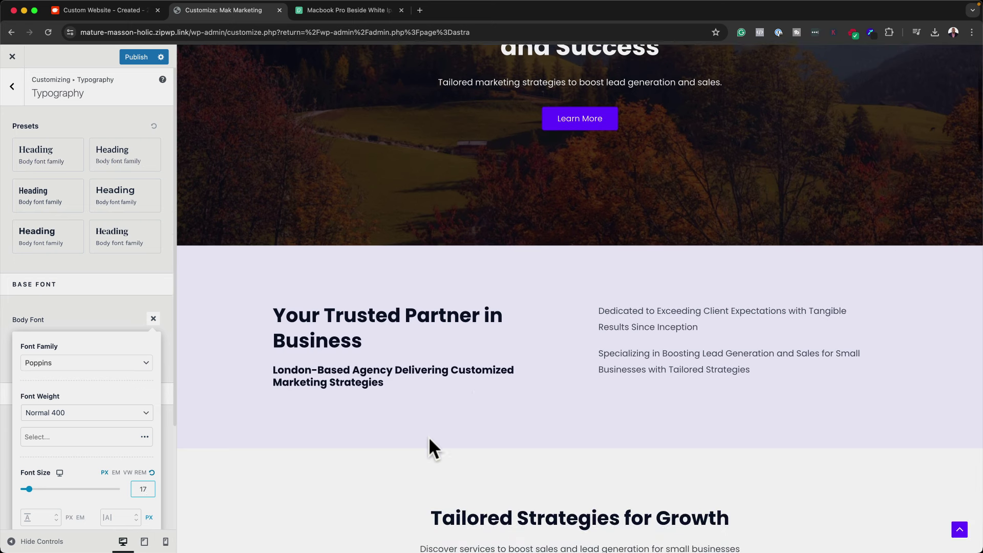
{"action": "scroll", "coordinate": [536, 383], "scroll_direction": "down", "scroll_amount": 5}
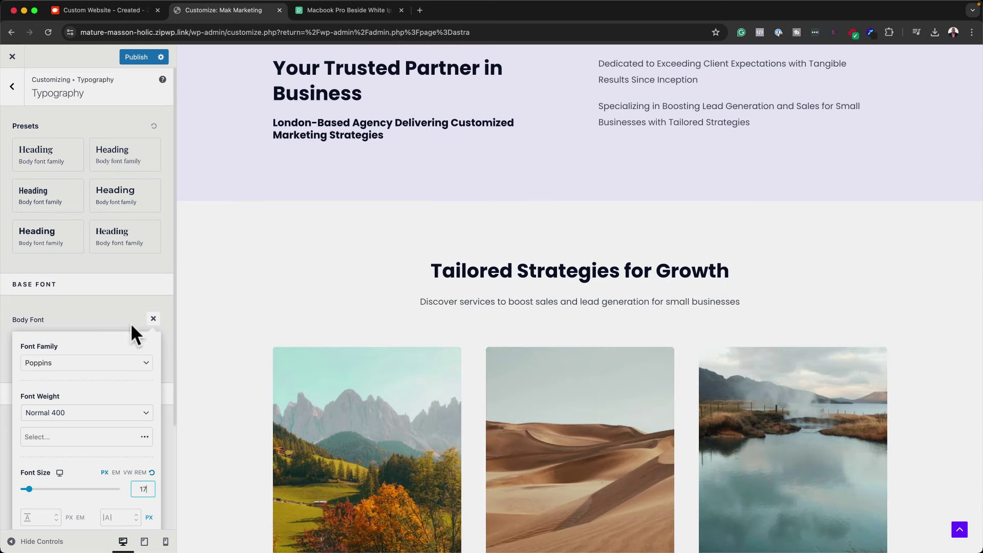
{"action": "left_click", "coordinate": [131, 315]}
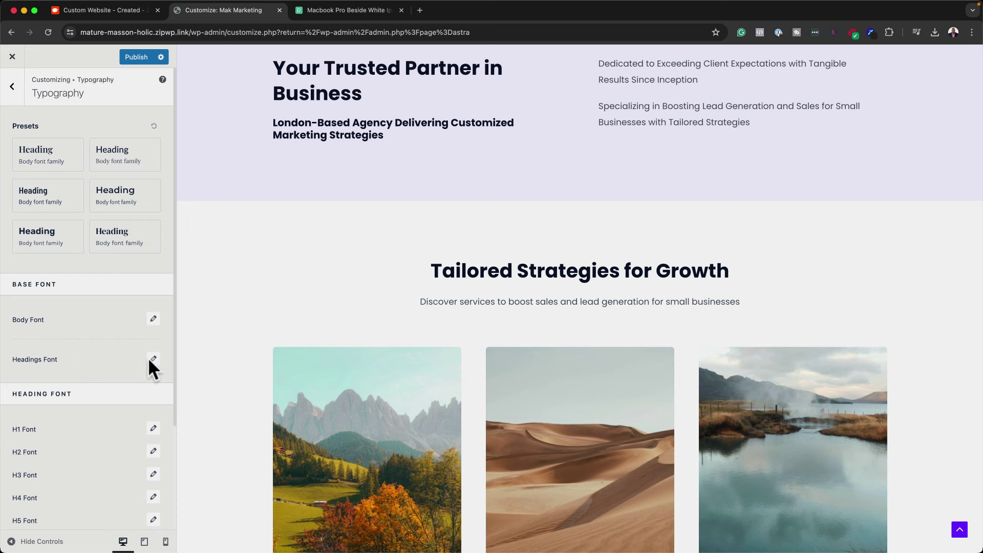
{"action": "scroll", "coordinate": [131, 429], "scroll_direction": "down", "scroll_amount": 3}
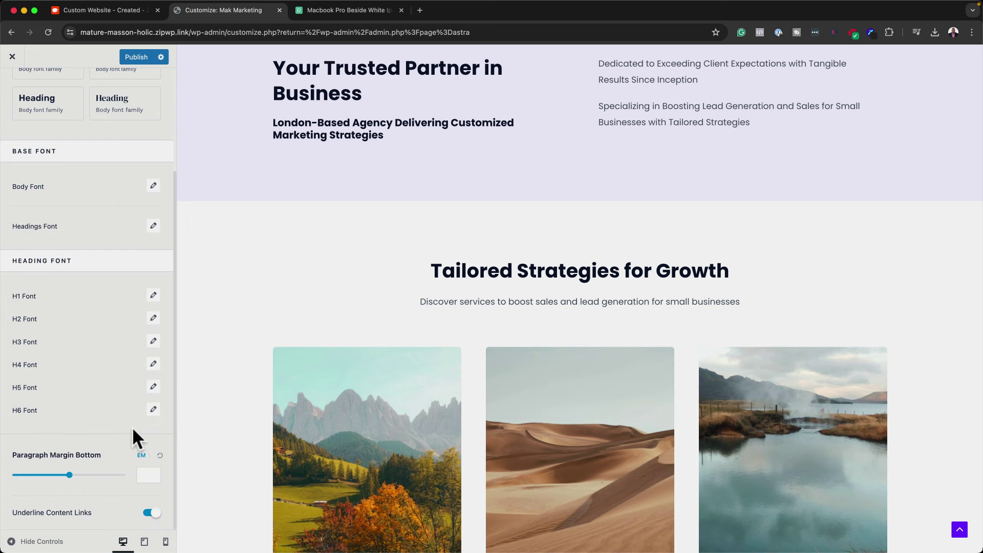
{"action": "scroll", "coordinate": [113, 493], "scroll_direction": "up", "scroll_amount": 3}
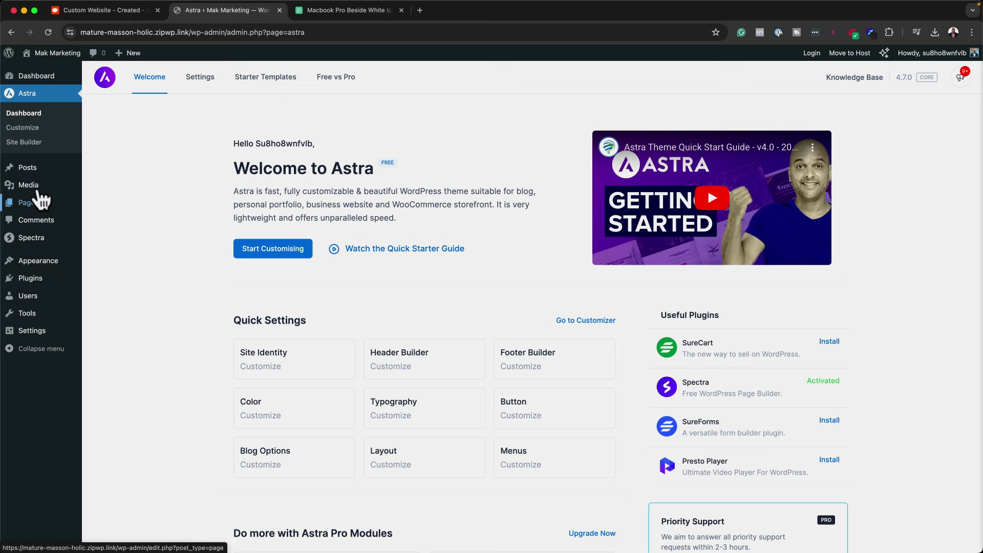
Open the Home page for editing from the list of all pages, and close the Pexels photo tab.
{"action": "mouse_move", "coordinate": [37, 187]}
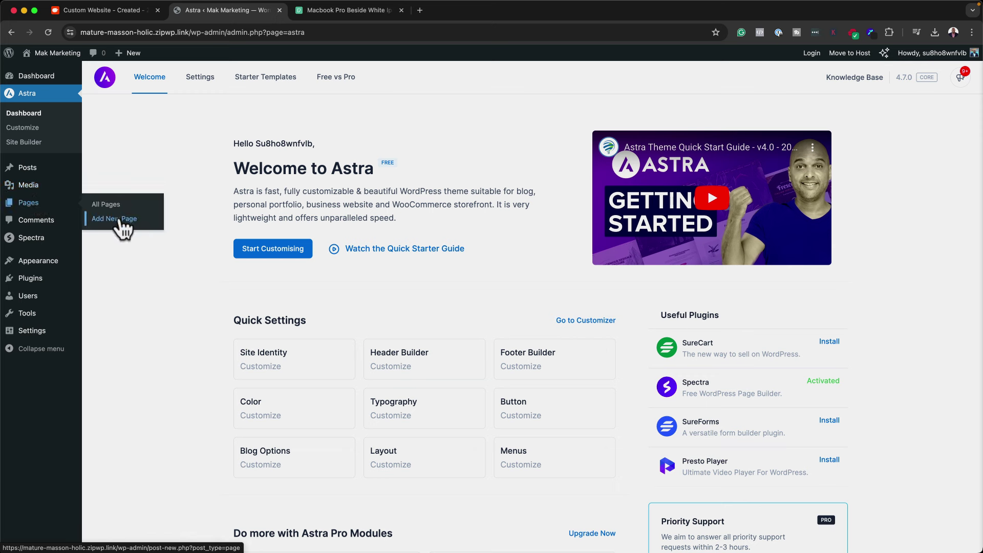
{"action": "left_click", "coordinate": [119, 205]}
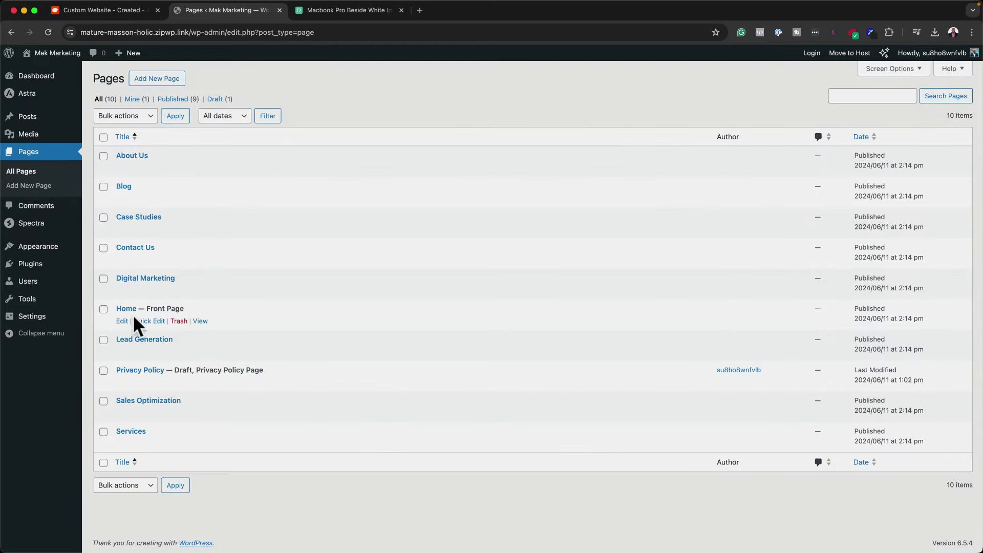
{"action": "left_click", "coordinate": [122, 321]}
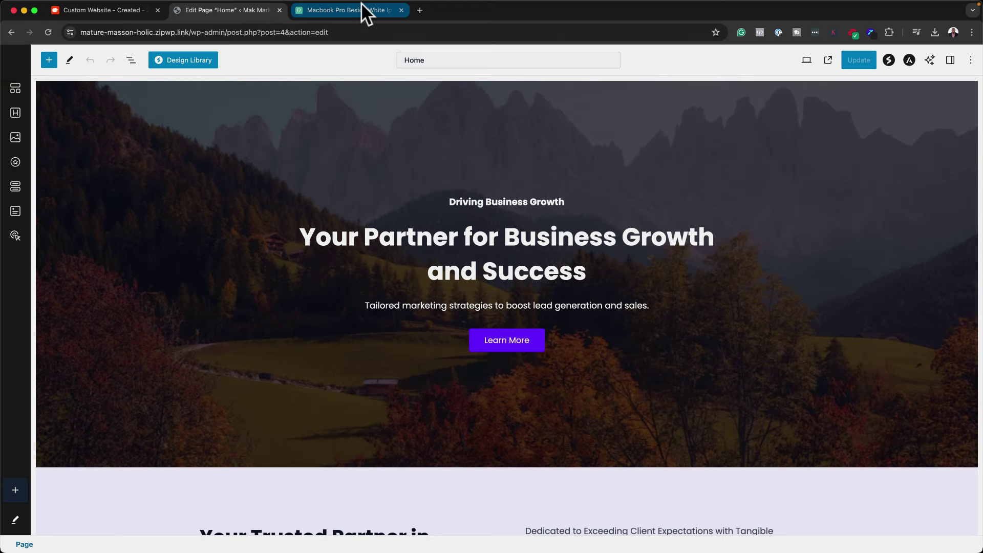
{"action": "left_click", "coordinate": [362, 4]}
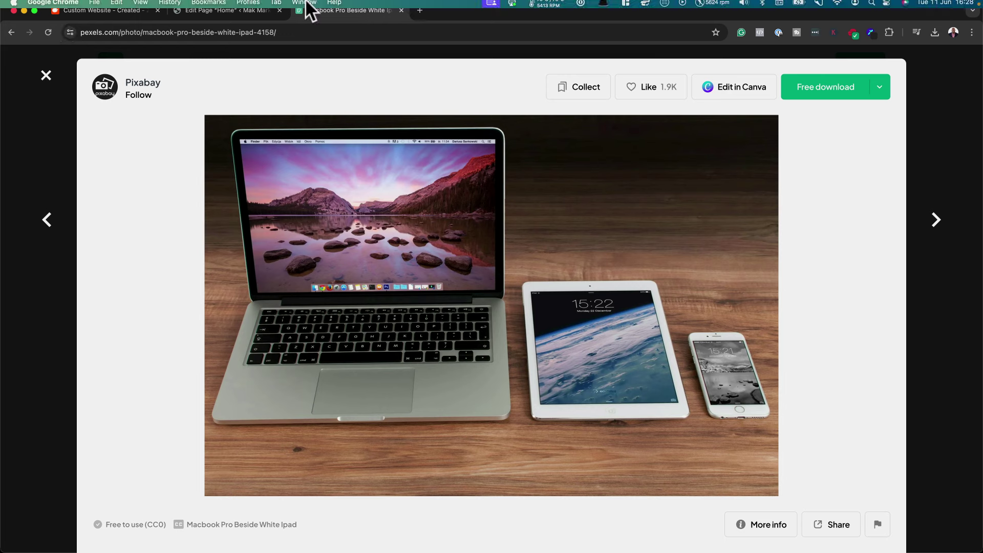
{"action": "left_click", "coordinate": [401, 10]}
Select the Home page's "Your Partner for Business Growth and Success" hero container and open its background style settings.
{"action": "left_click", "coordinate": [209, 183]}
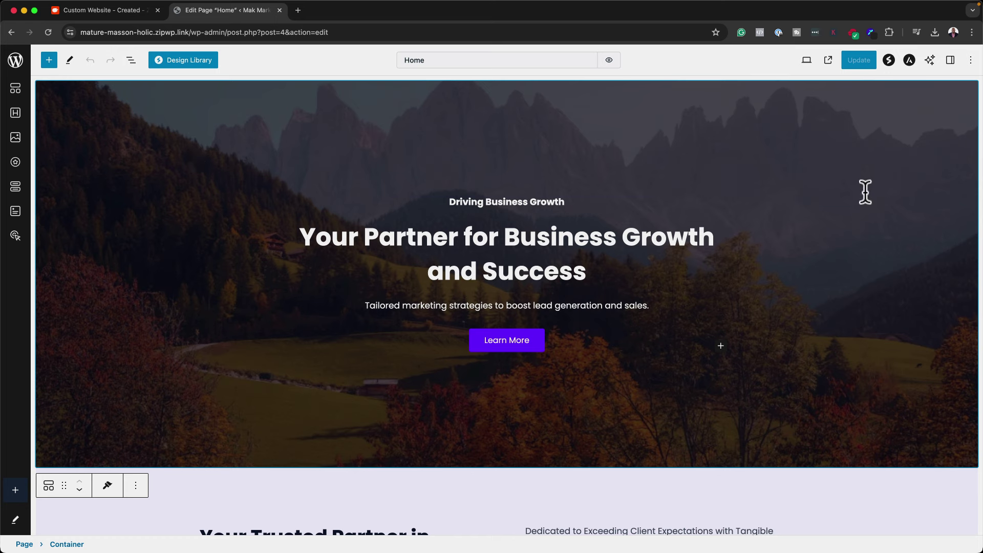
{"action": "left_click", "coordinate": [953, 60]}
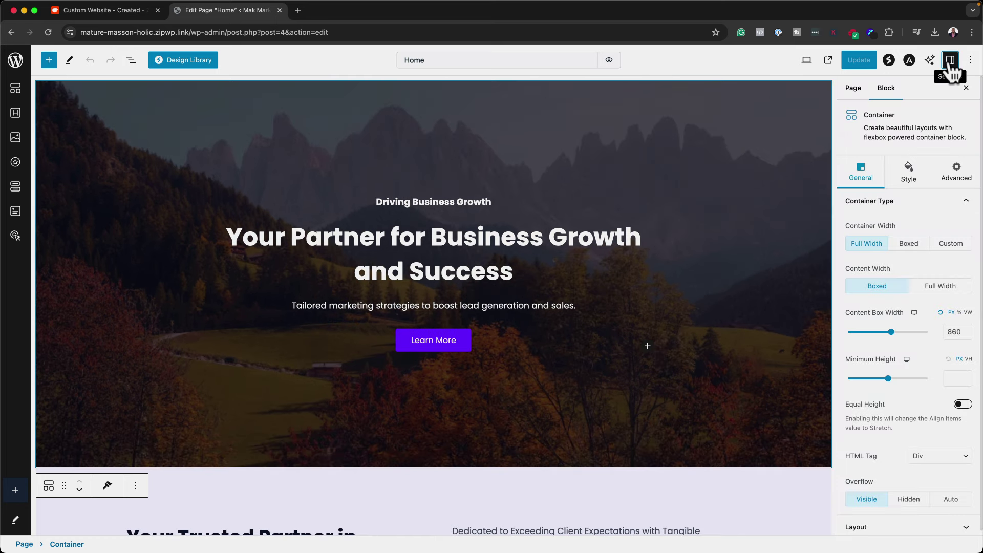
{"action": "left_click", "coordinate": [910, 177]}
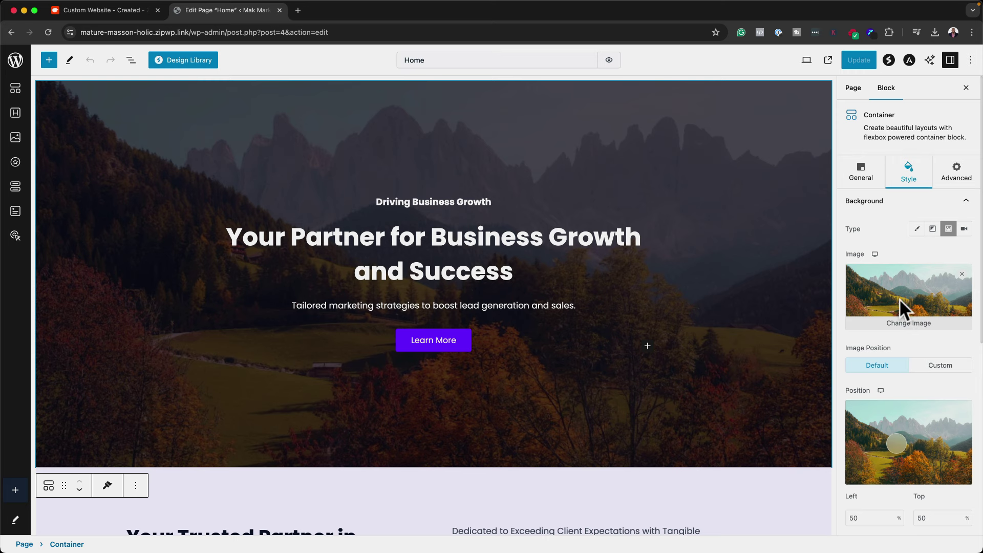